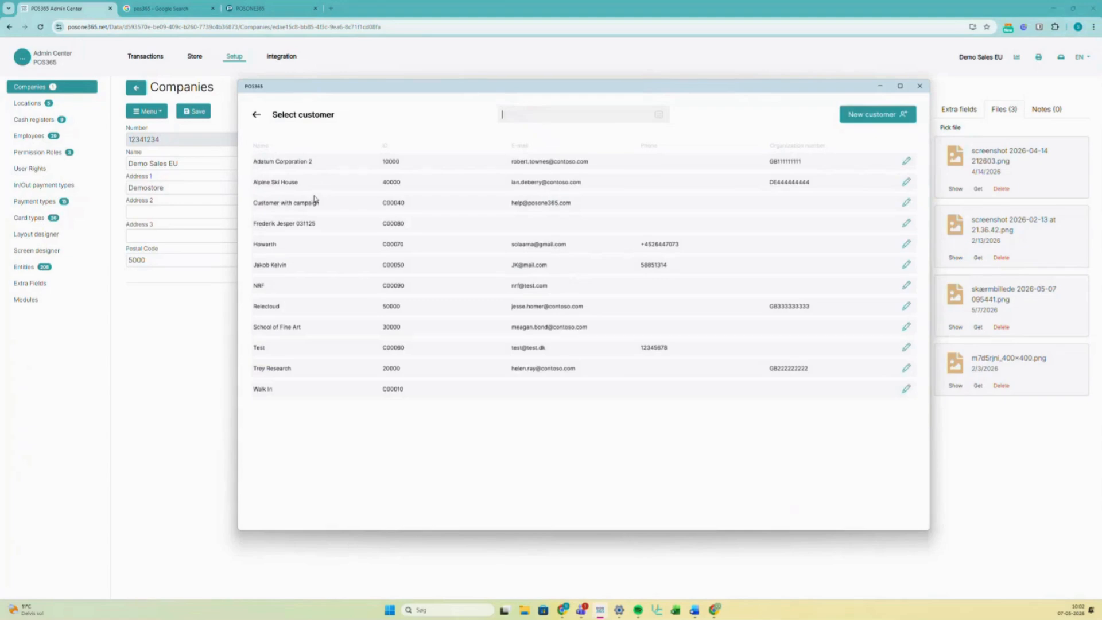
- Complete the 1,122.75 € Customer with campaign sale in cash, then minimize the POS365 window
click(314, 201)
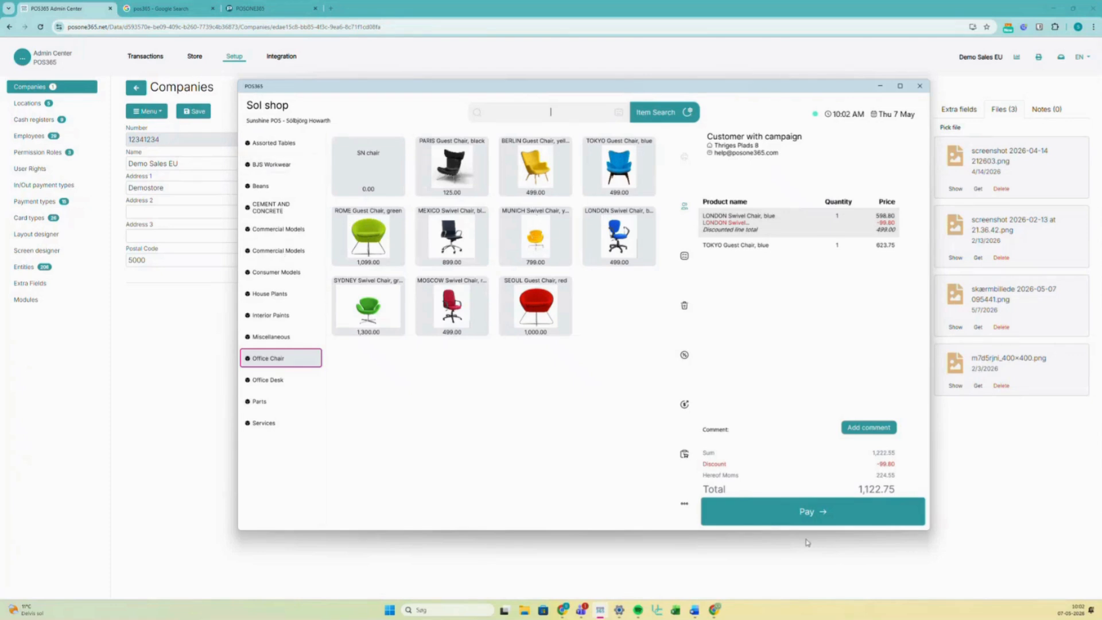
click(811, 512)
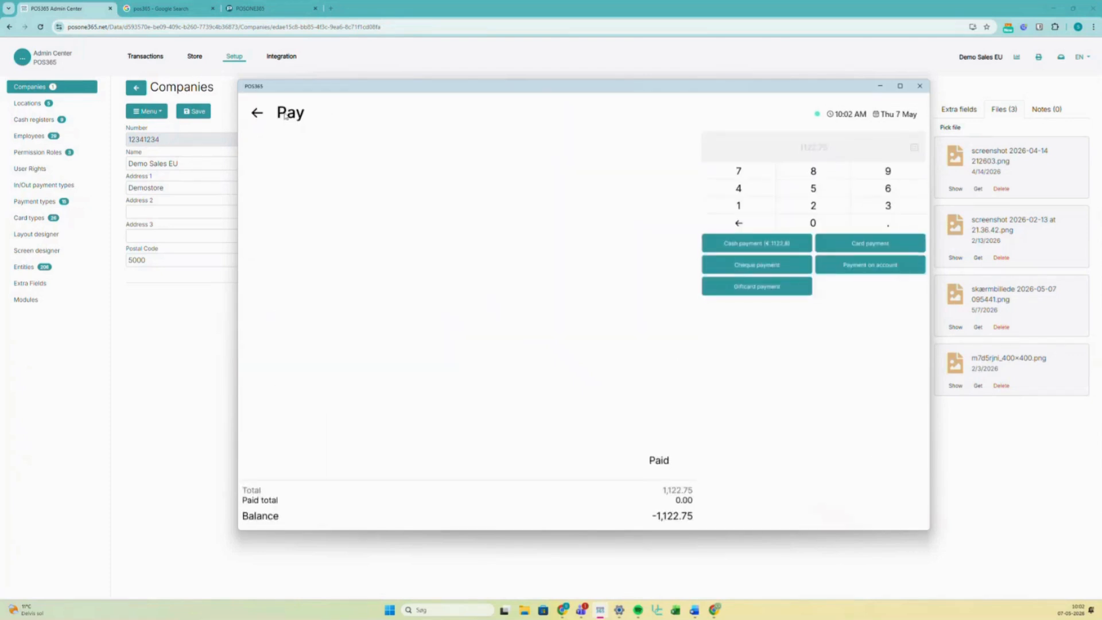
click(749, 253)
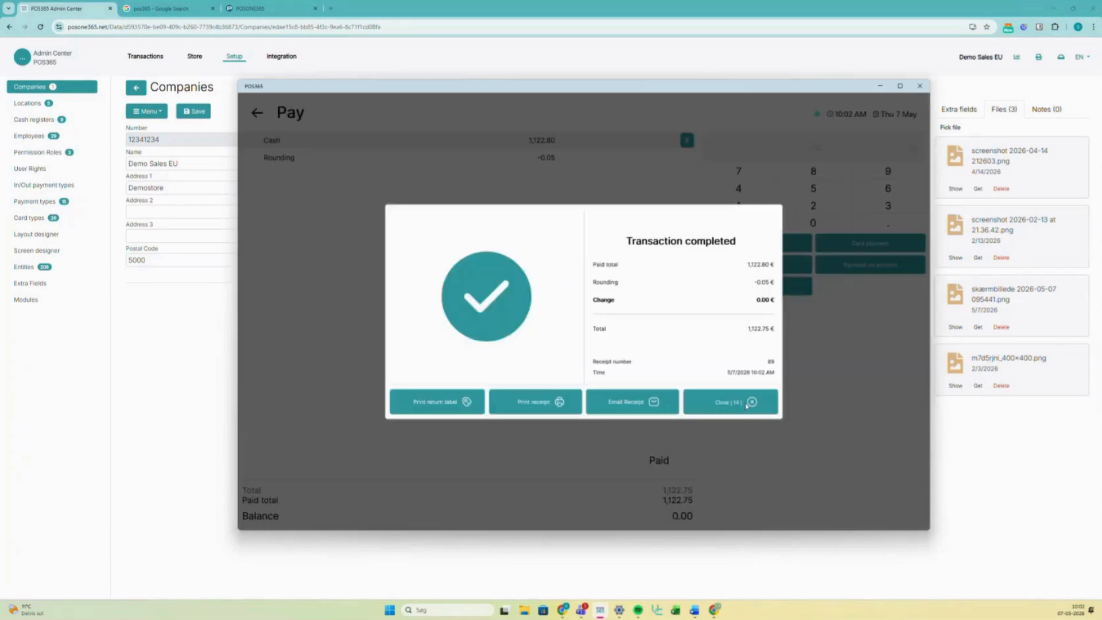
click(746, 403)
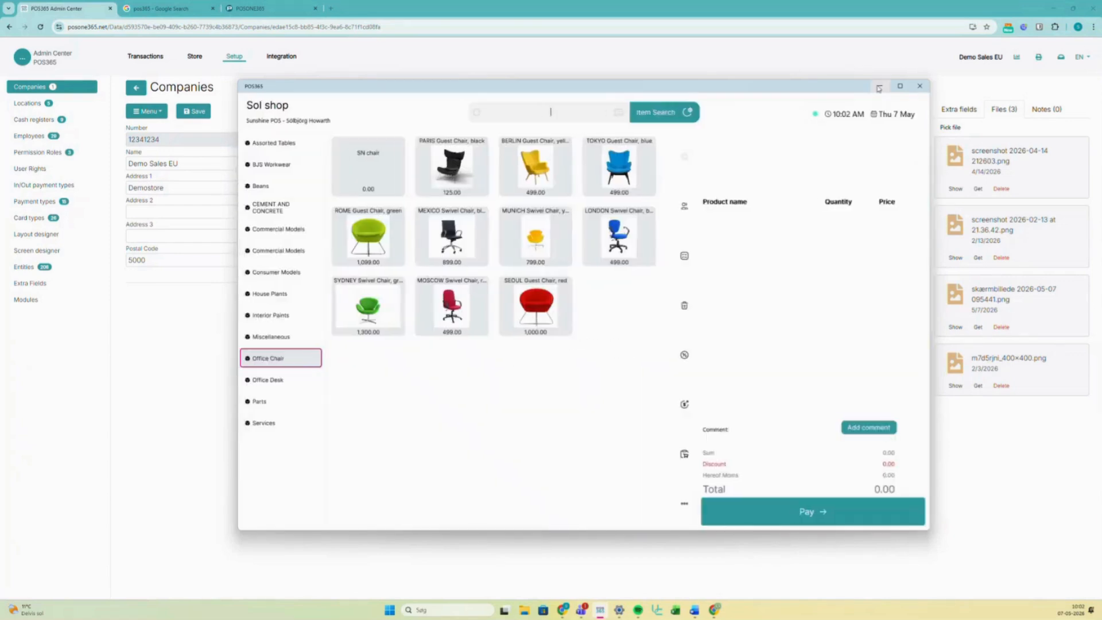
click(879, 87)
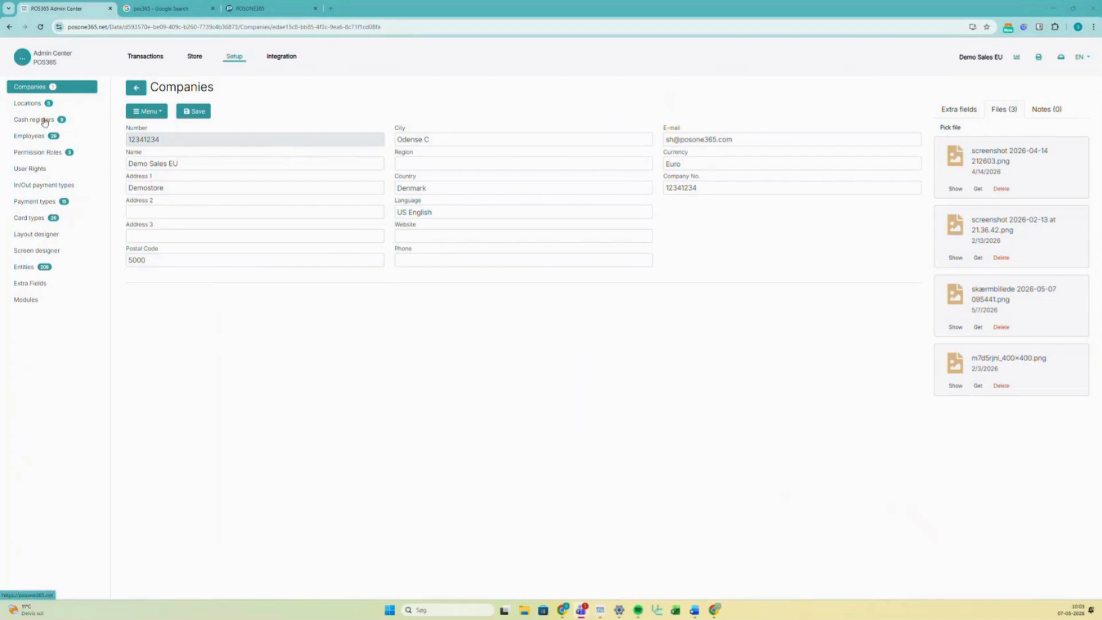
- In Screen designer, browse to POS365 Default Screen Category Layout (6 of 12) and duplicate it
click(47, 252)
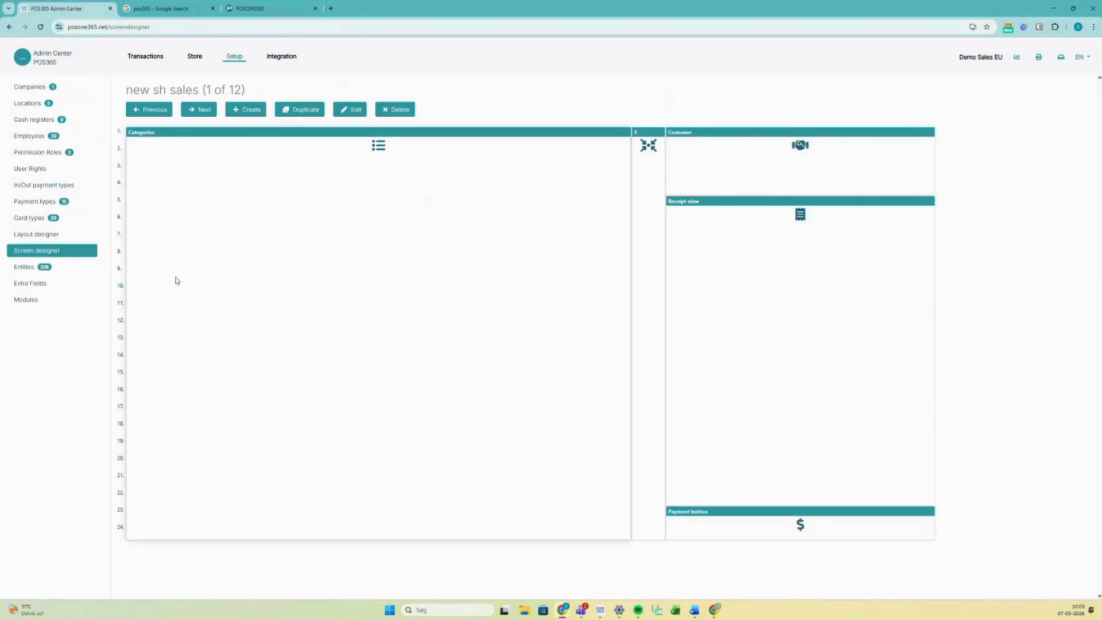
click(197, 111)
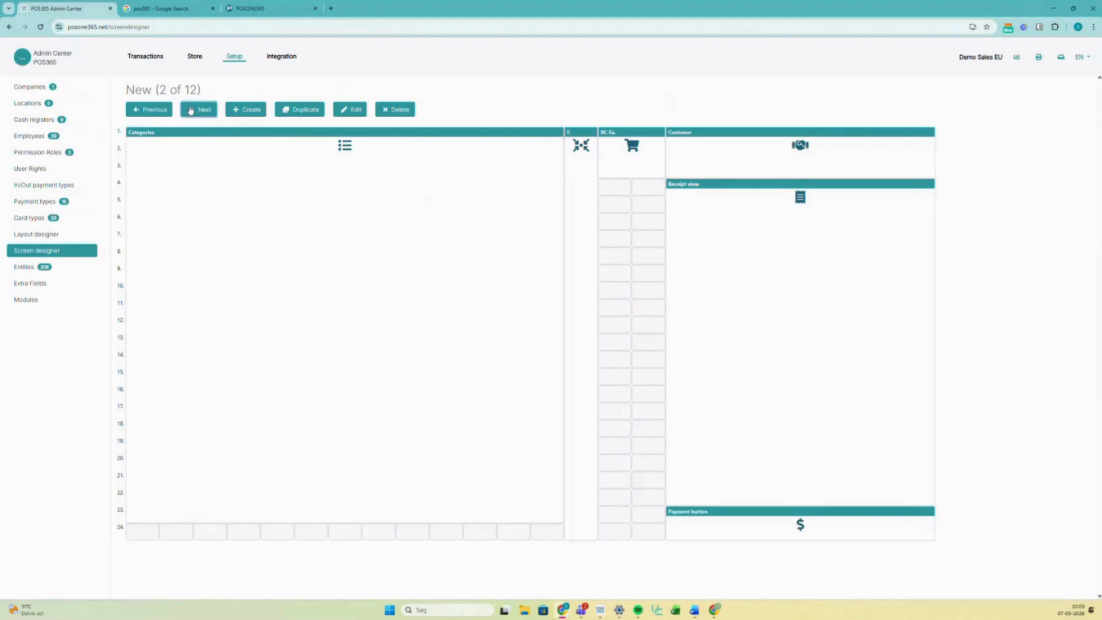
click(196, 111)
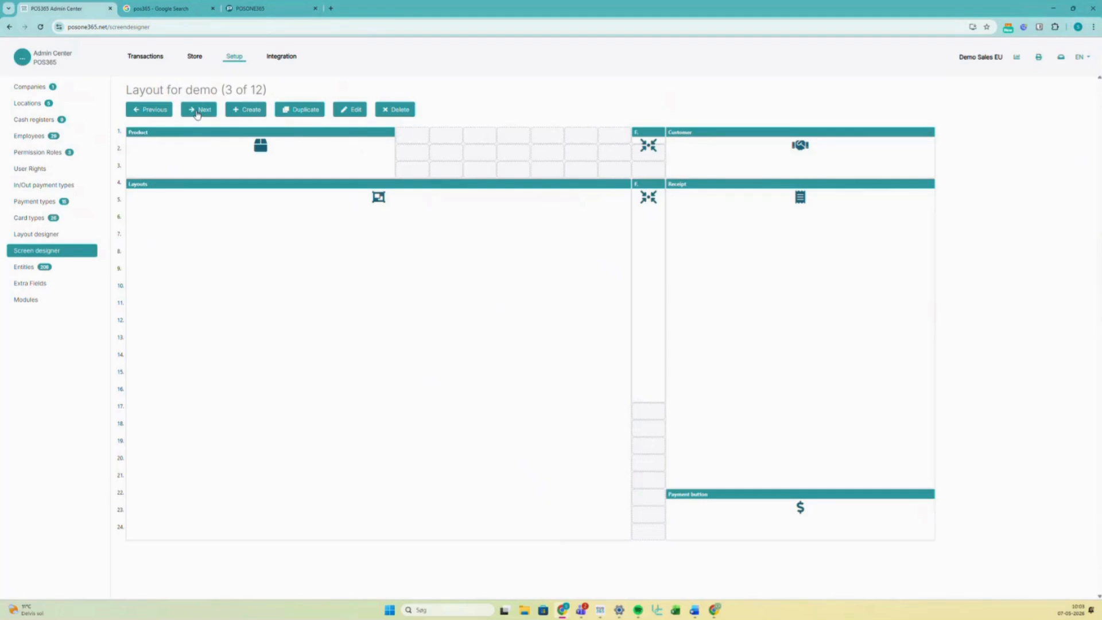
click(196, 112)
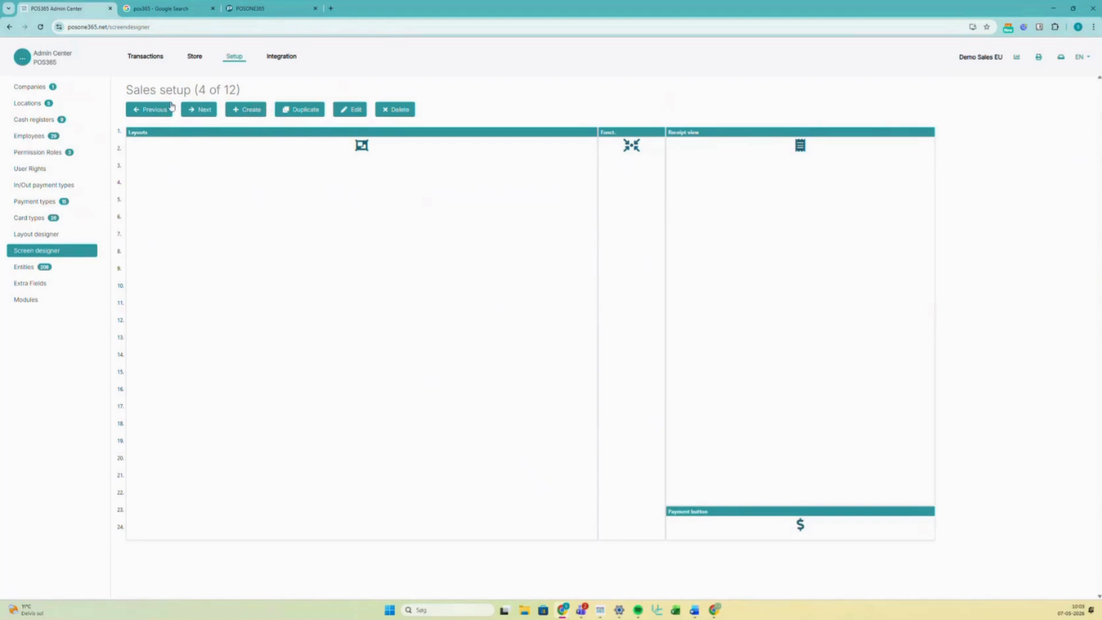
click(192, 114)
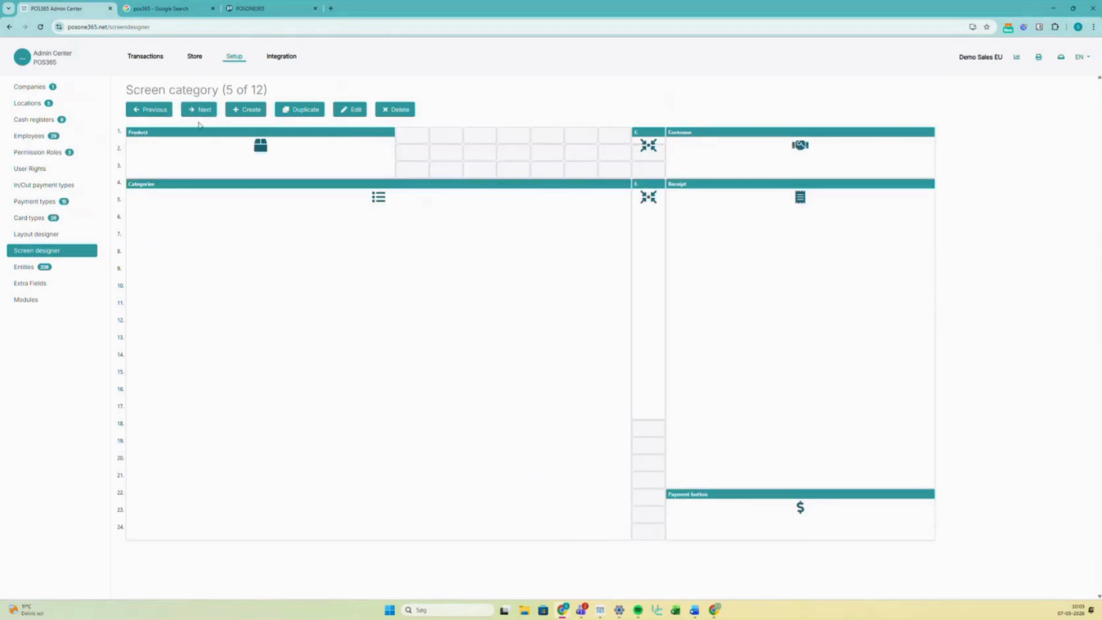
click(199, 117)
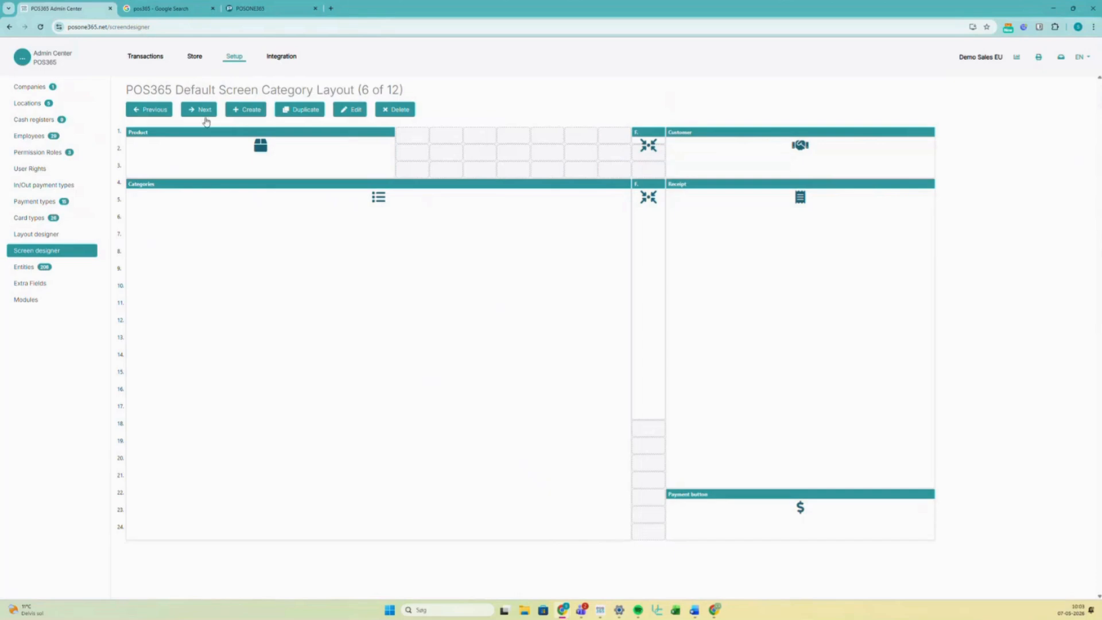
click(292, 114)
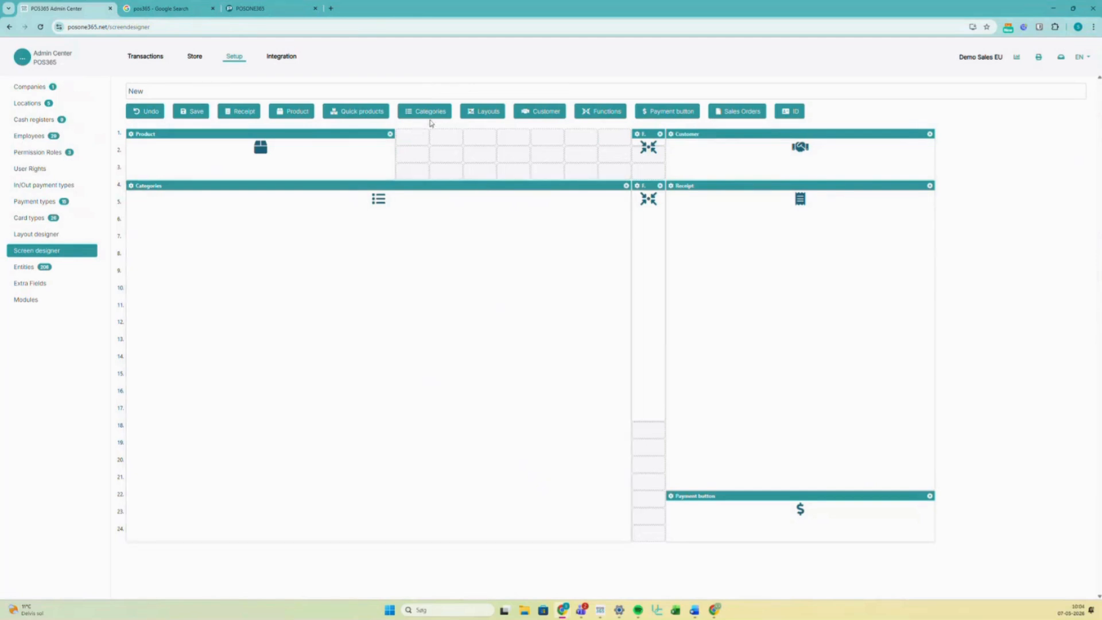
- Rename the duplicated layout from 'New' to 'New- sh demo'
click(175, 98)
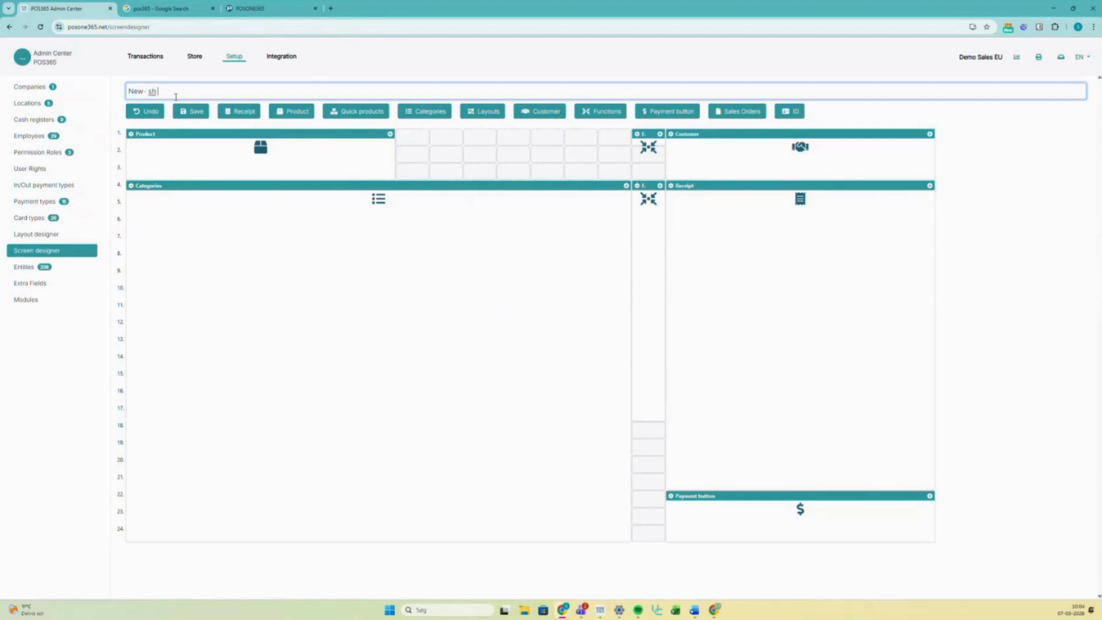
text(- sh demo)
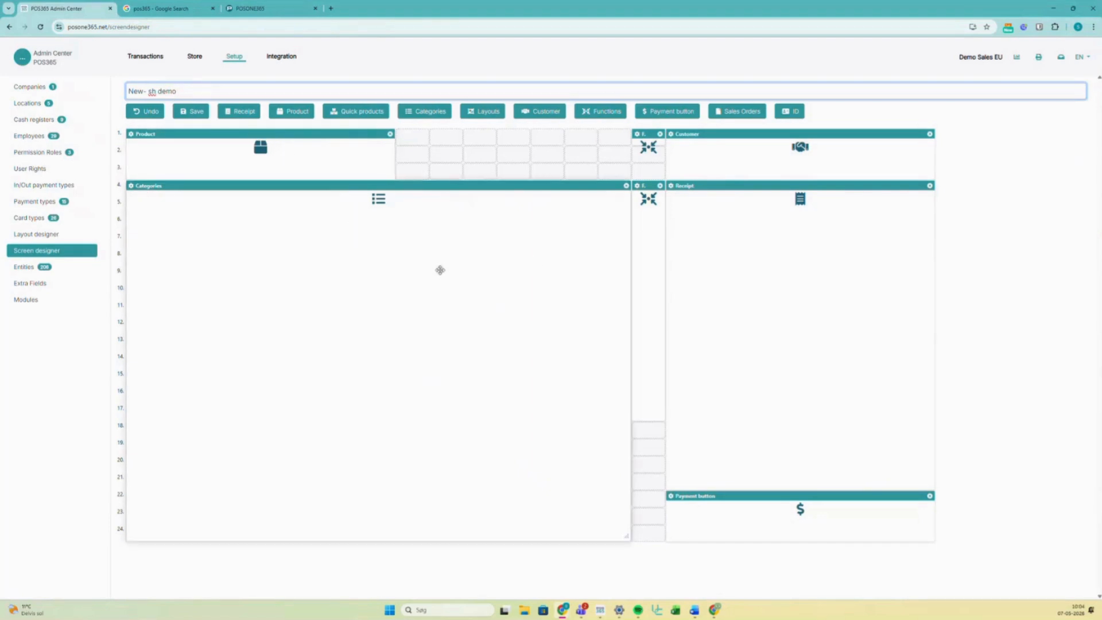
click(626, 198)
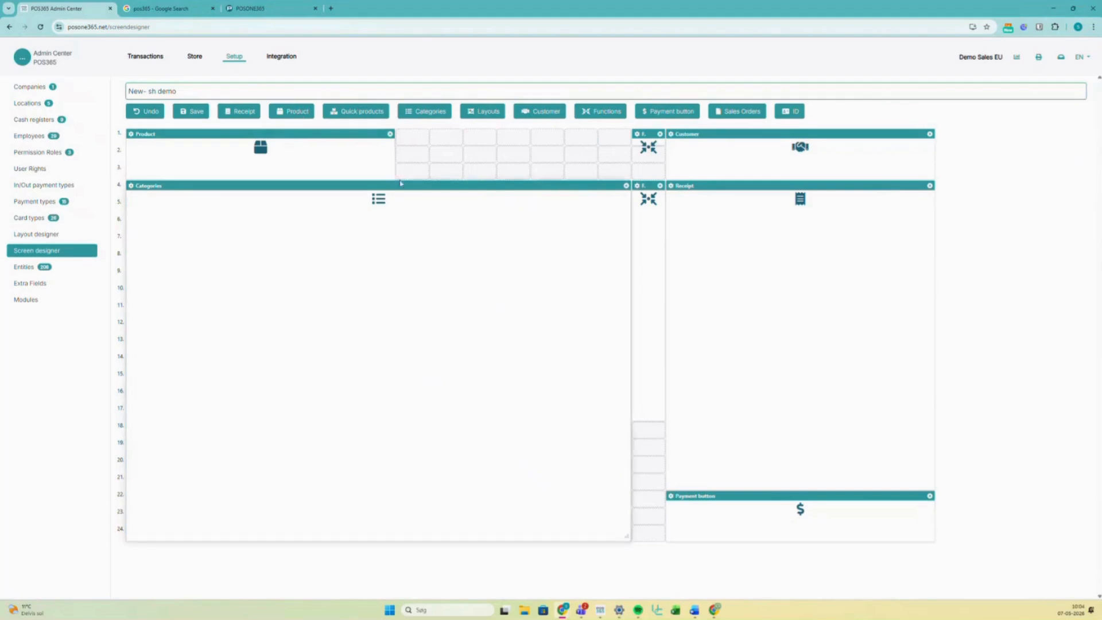
- Widen the Product block across the top row and adjust the Categories block's height
drag(394, 175, 622, 178)
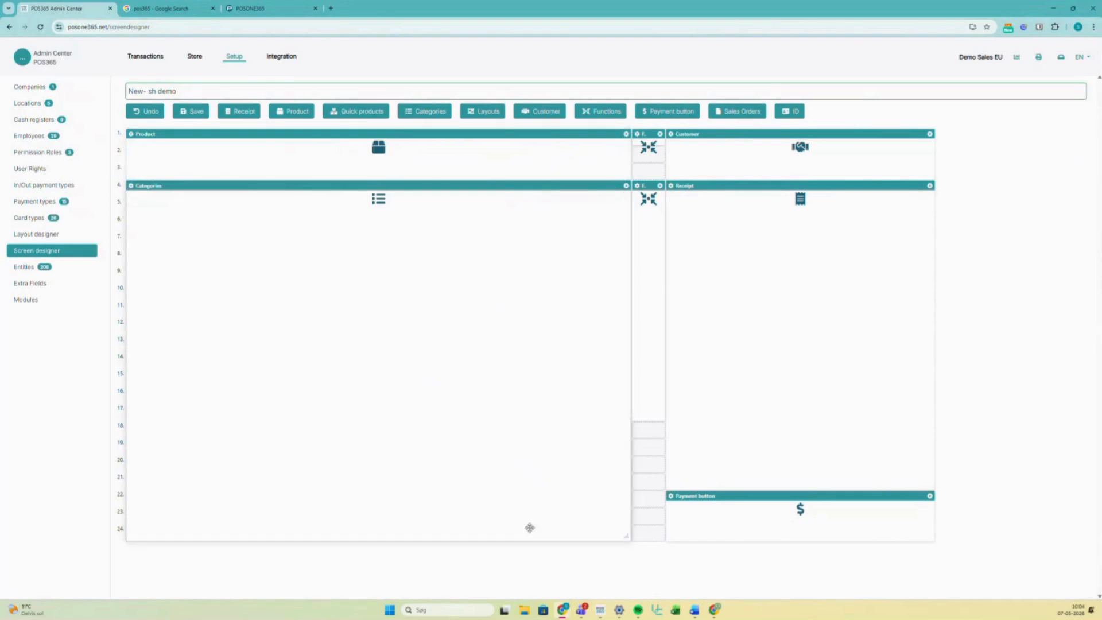
drag(628, 543, 630, 568)
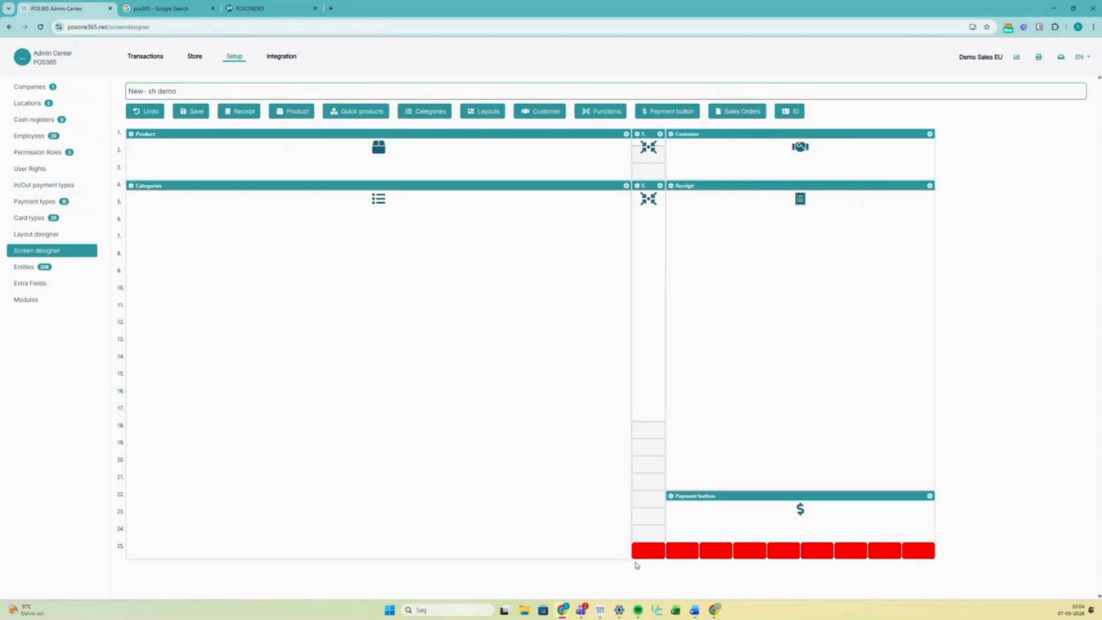
drag(631, 558, 630, 536)
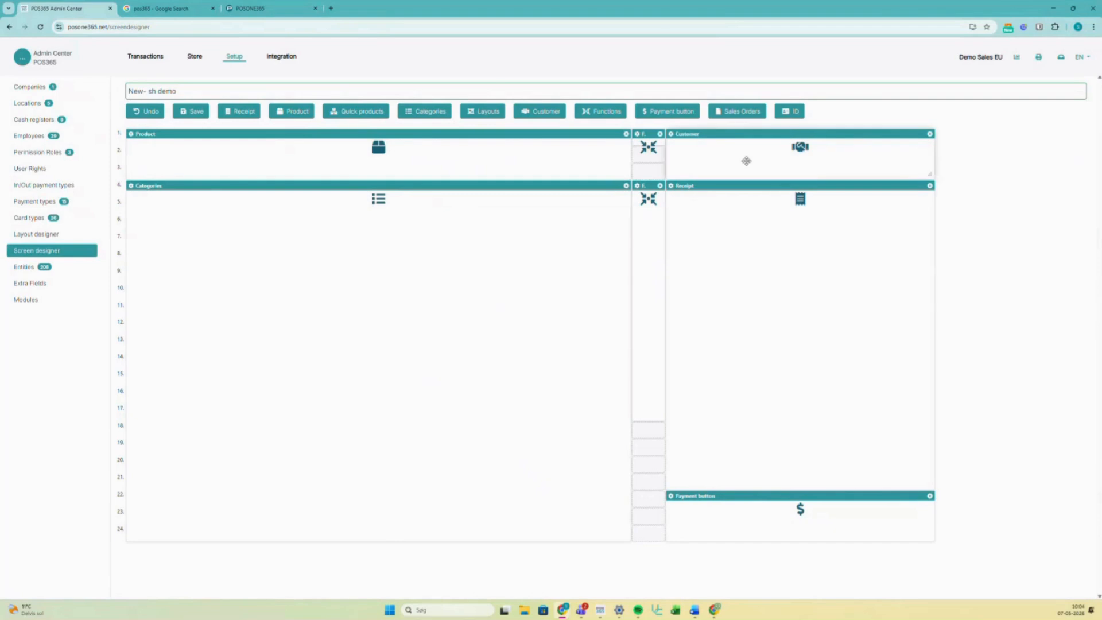
- Replace the Customer block with a Sales Orders block beside F and save the layout
click(930, 135)
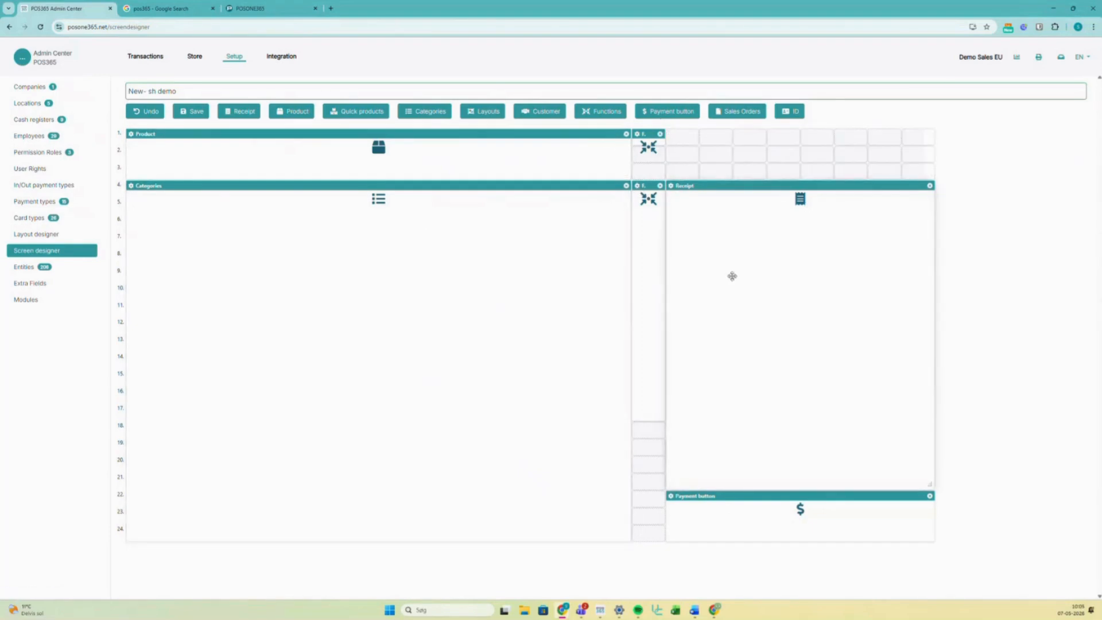
click(738, 112)
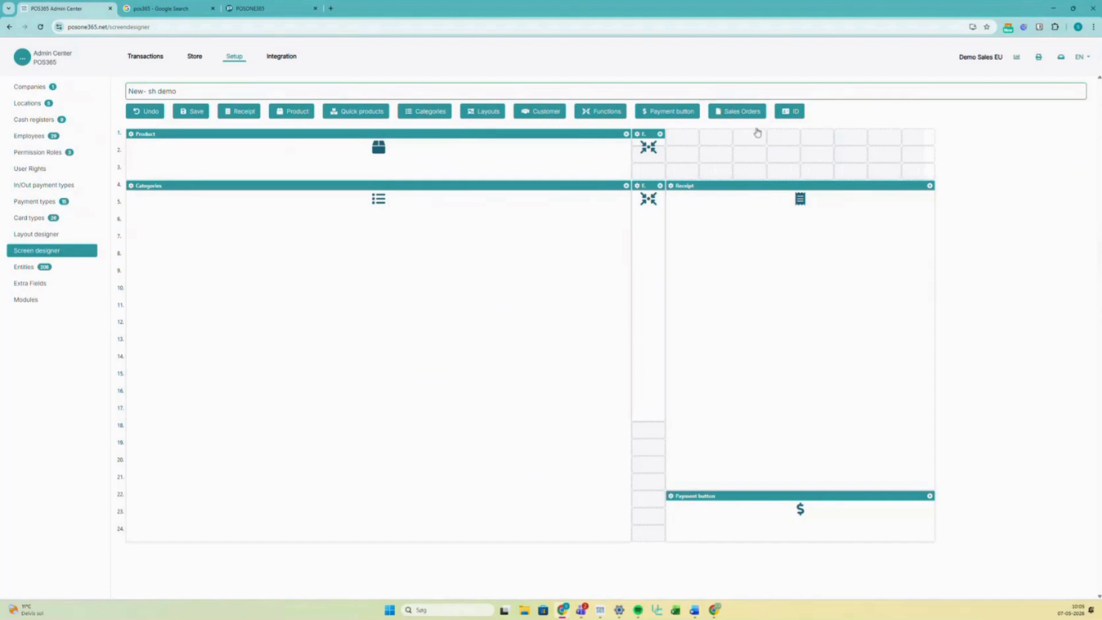
drag(147, 134, 707, 148)
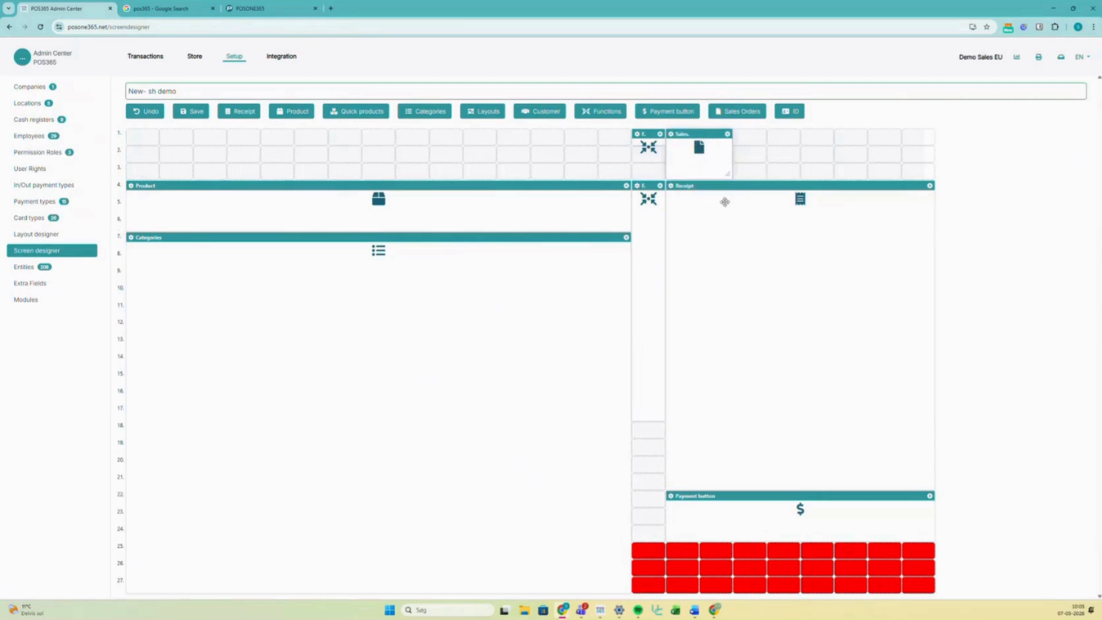
drag(426, 152, 425, 143)
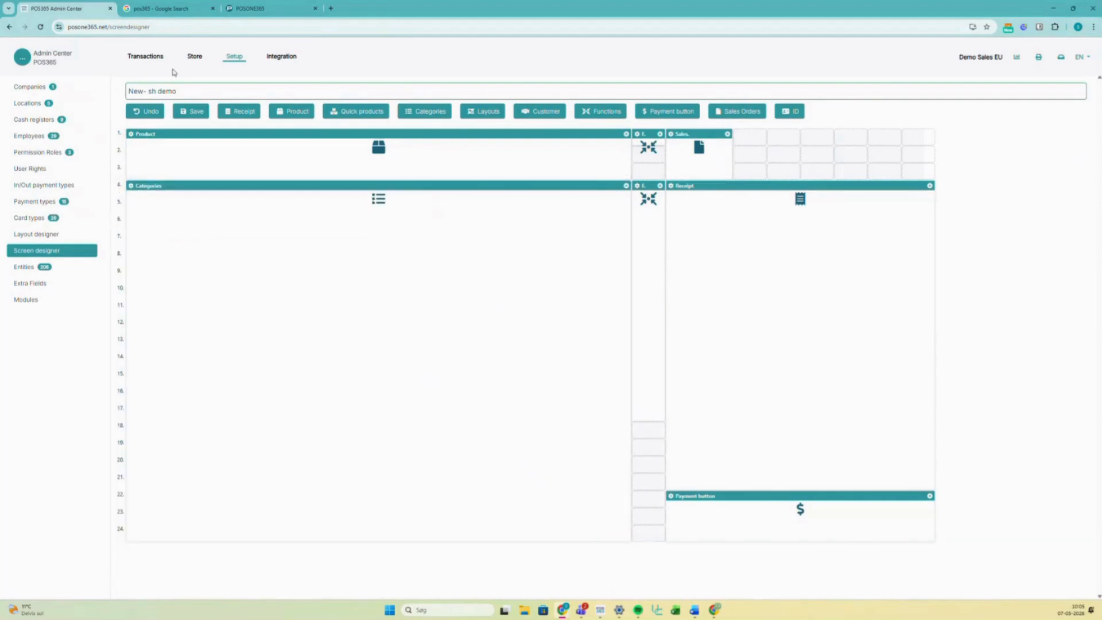
click(198, 116)
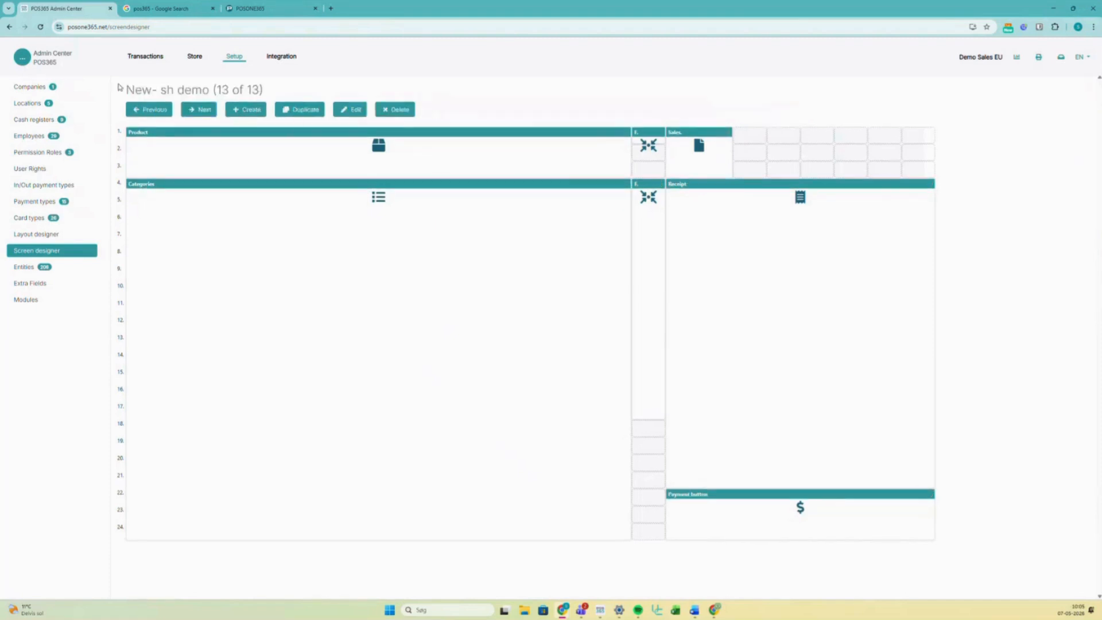
- Check the Sol shop location's receipt header and footer settings, then view the Cash registers list
click(45, 106)
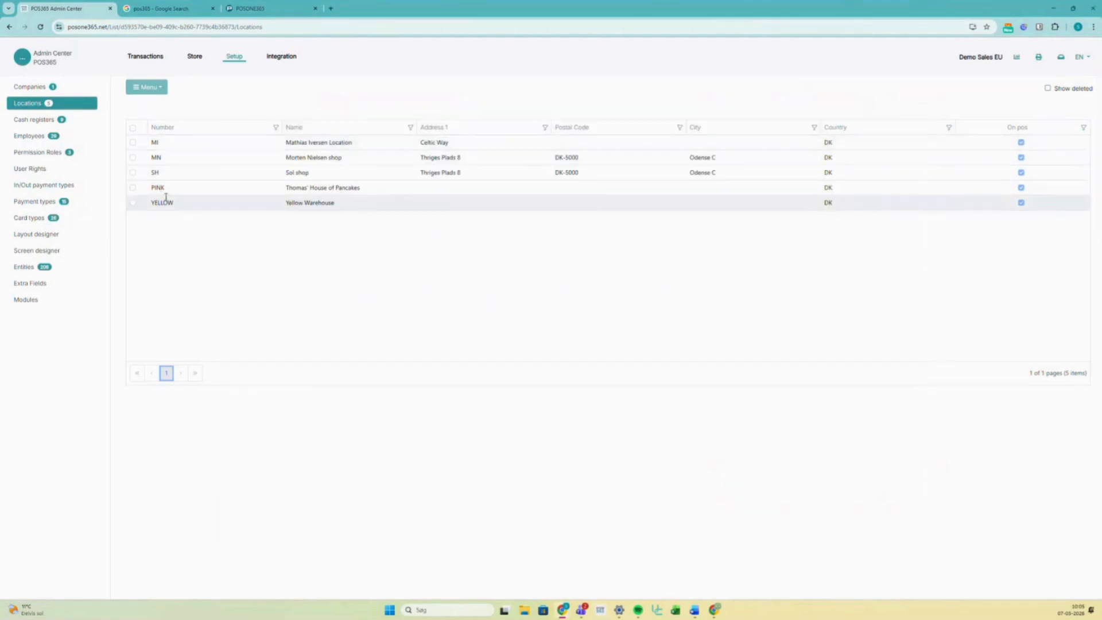
click(173, 173)
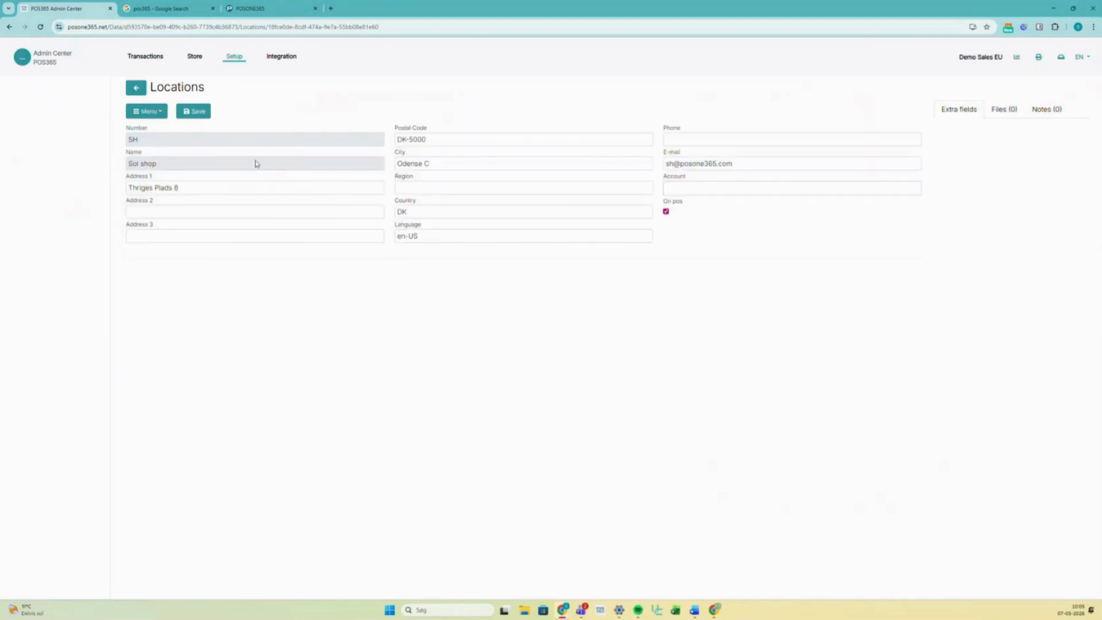
click(160, 115)
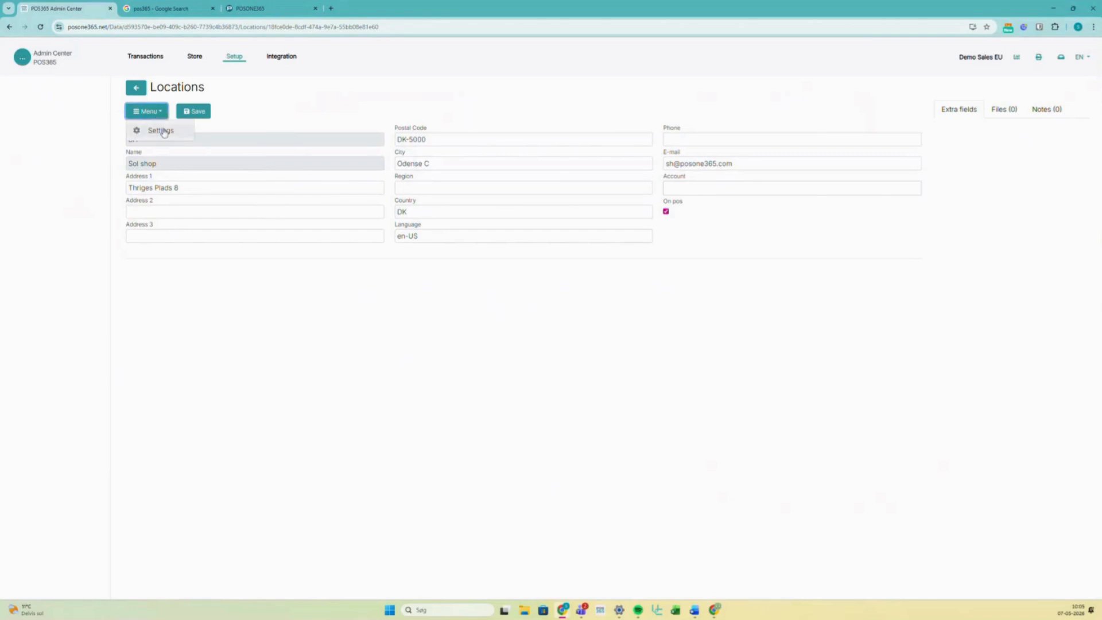
click(152, 128)
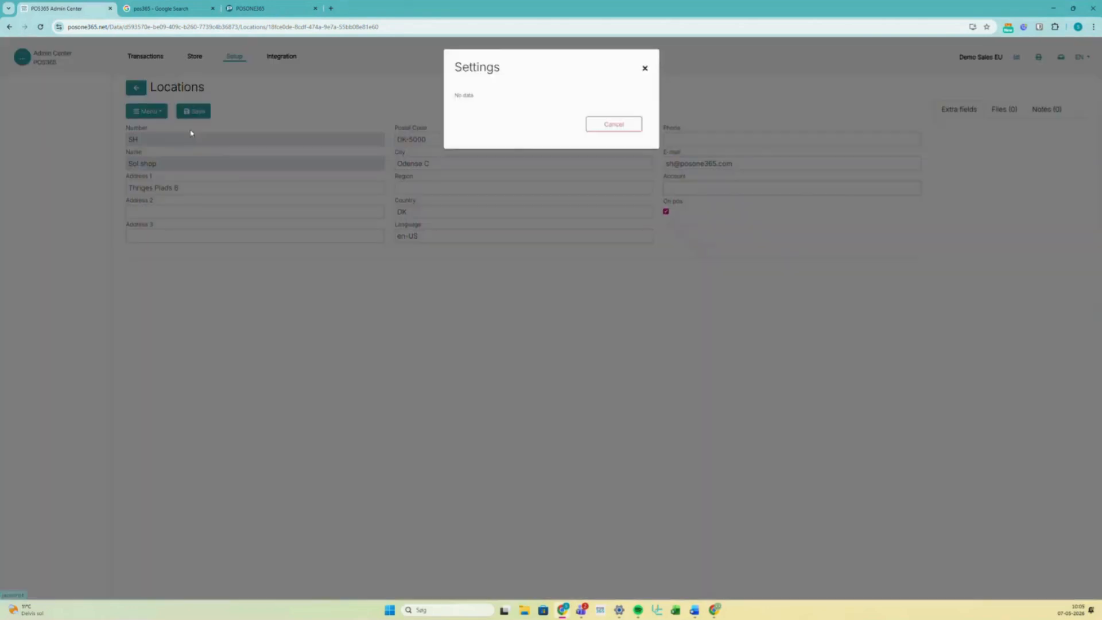
click(645, 69)
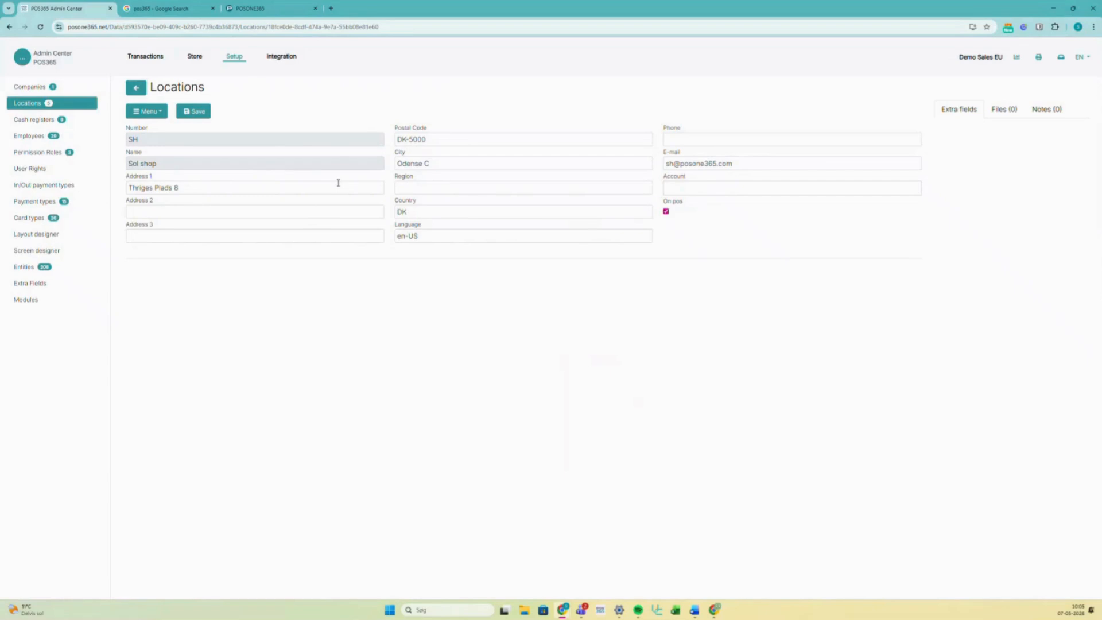
click(57, 125)
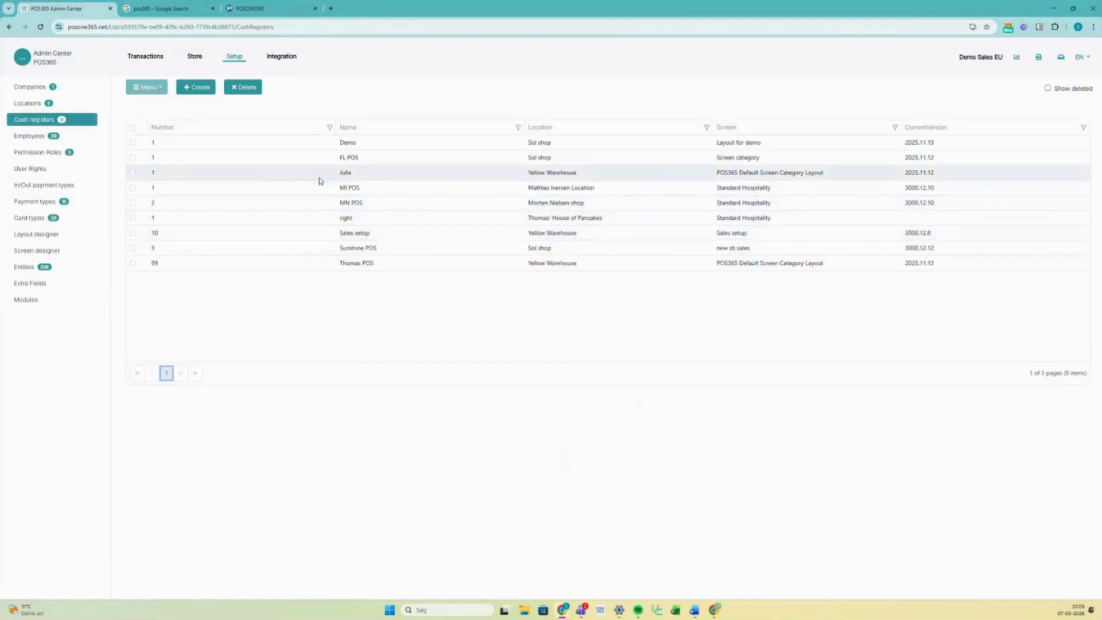
- Assign the '1OymfDD4MKeP2rqVTAAa - New- sh demo' screen to the Sunshine POS register and save
click(326, 249)
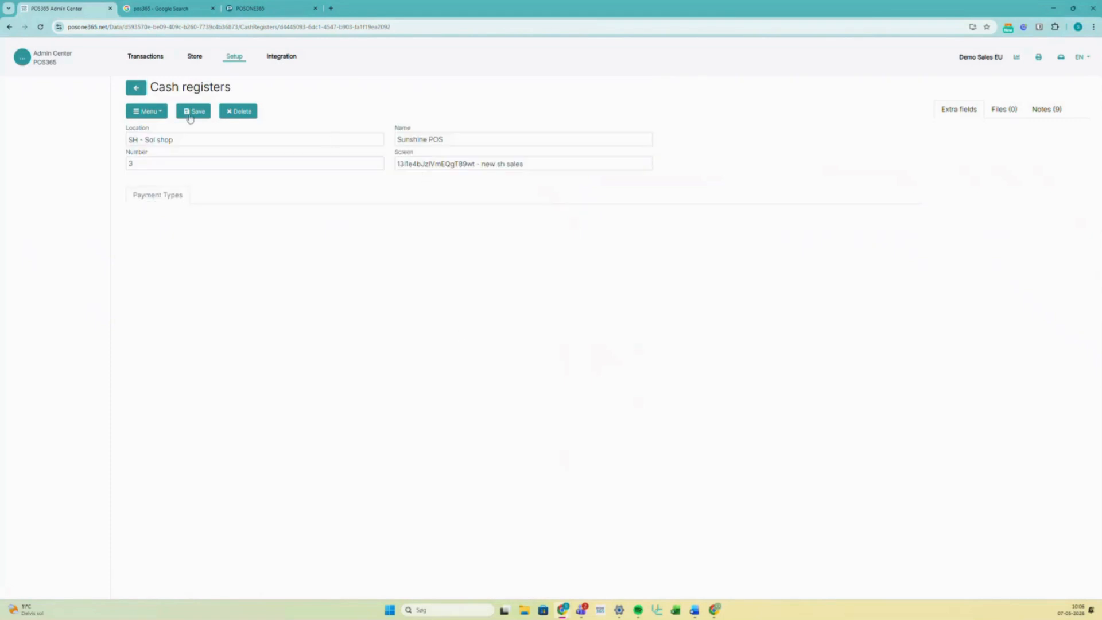
click(455, 167)
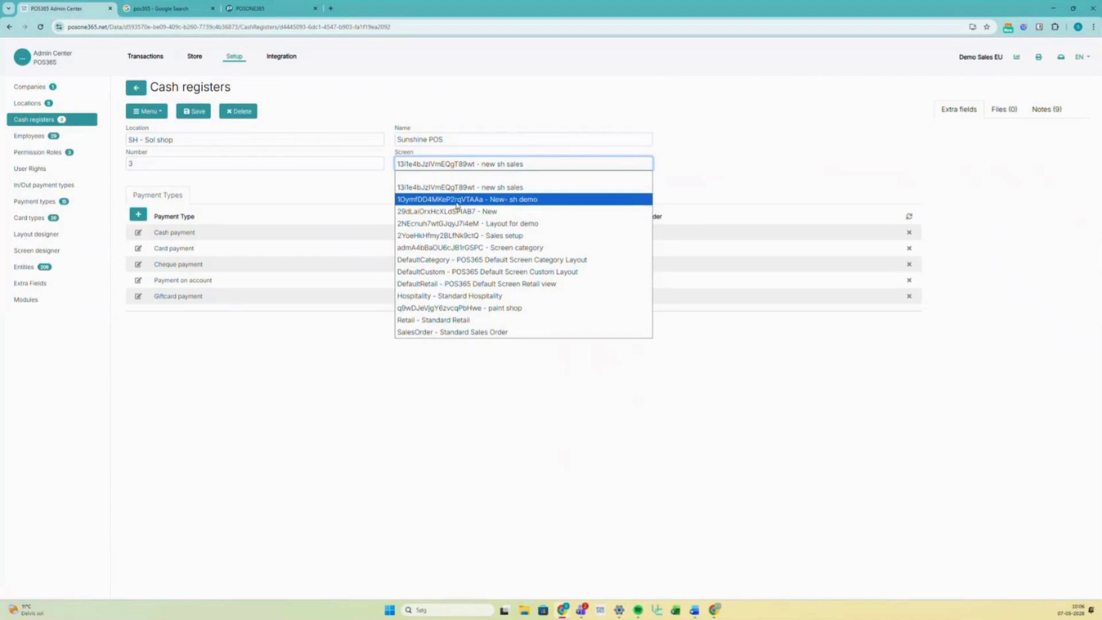
click(456, 199)
click(195, 116)
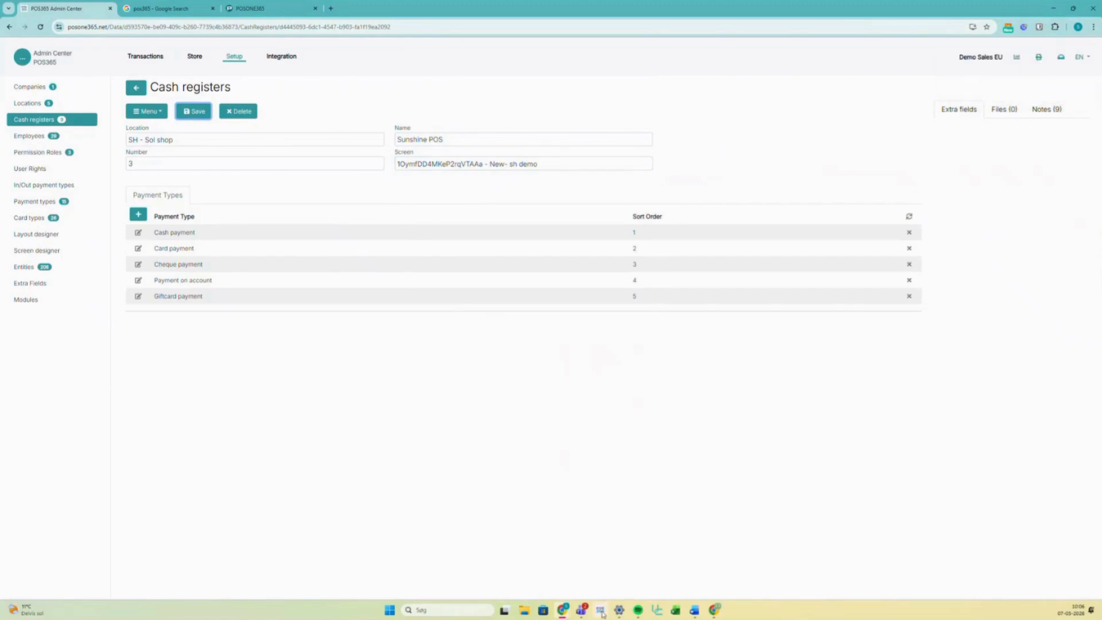
click(600, 609)
- Bring up the POS365 client and log in to the Sol shop register with the employee PIN
drag(1101, 112, 692, 89)
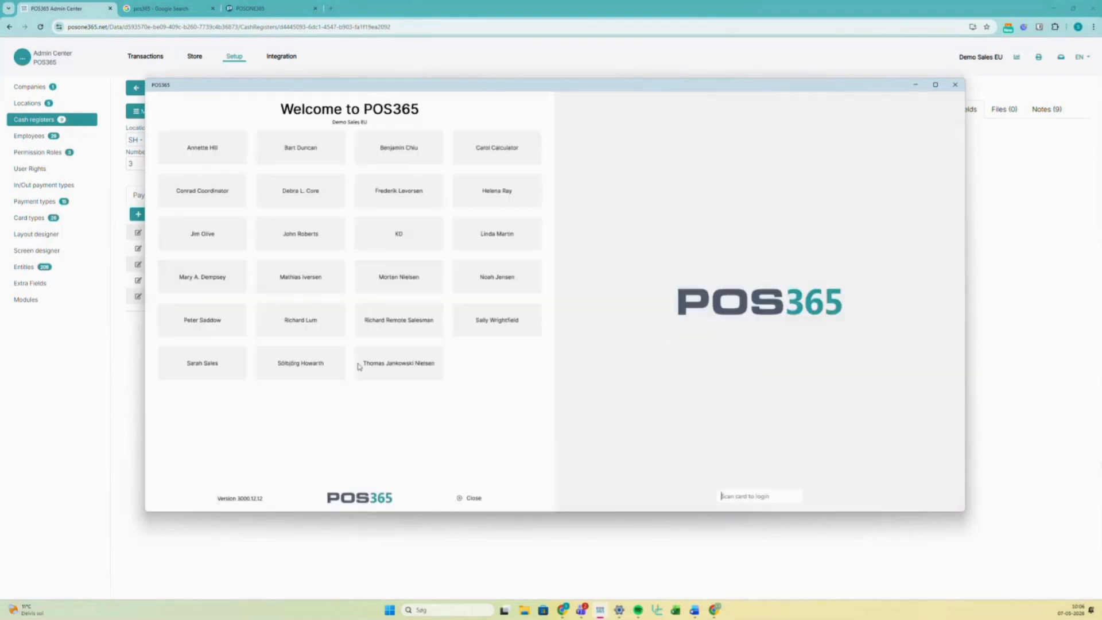
click(307, 366)
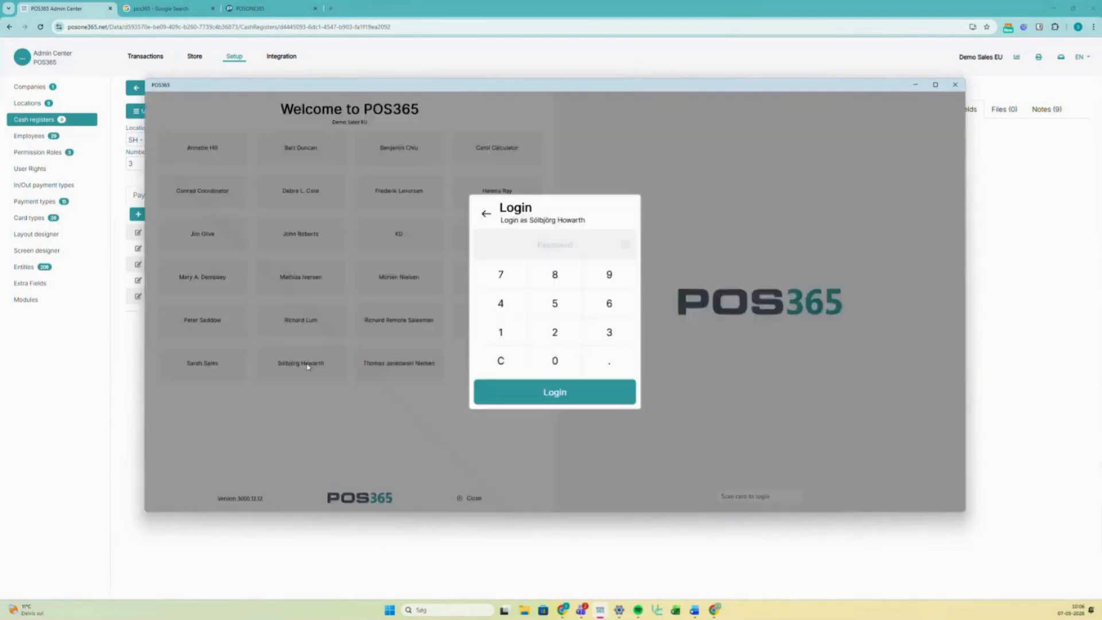
text(••••)
key(Return)
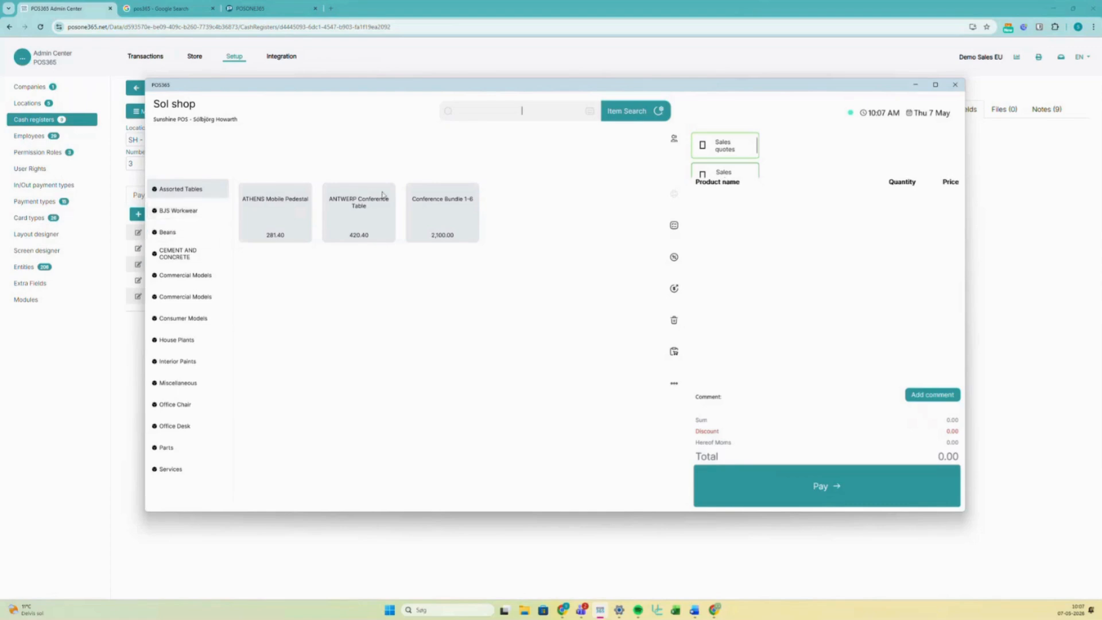
- Show Commercial Models products, then open Sales quotes, pick a customer, and close the dialog
click(192, 297)
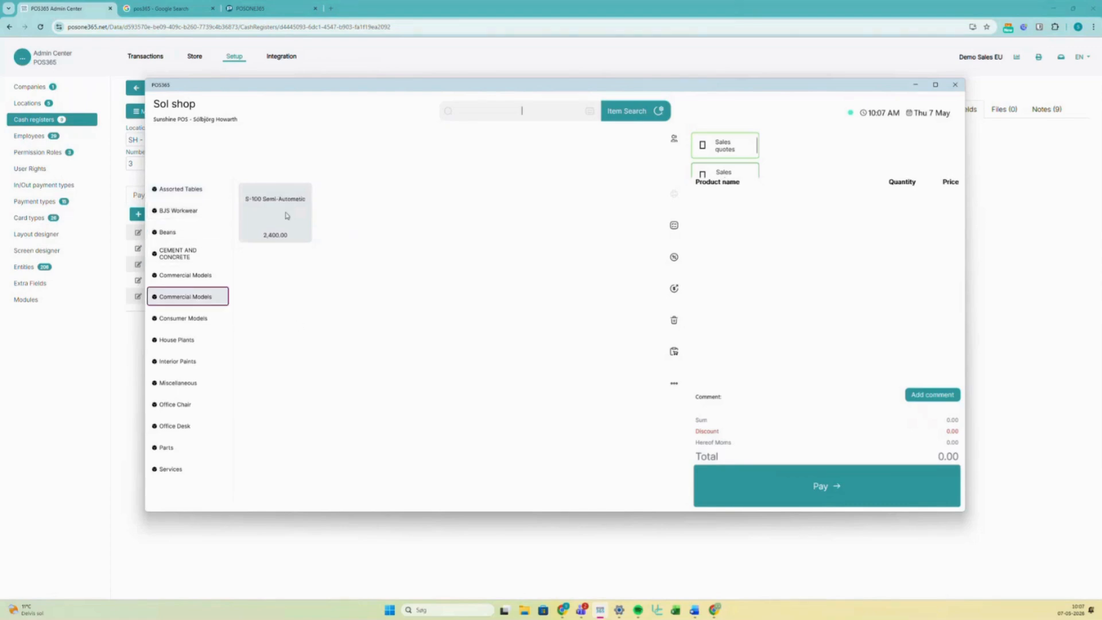
click(728, 153)
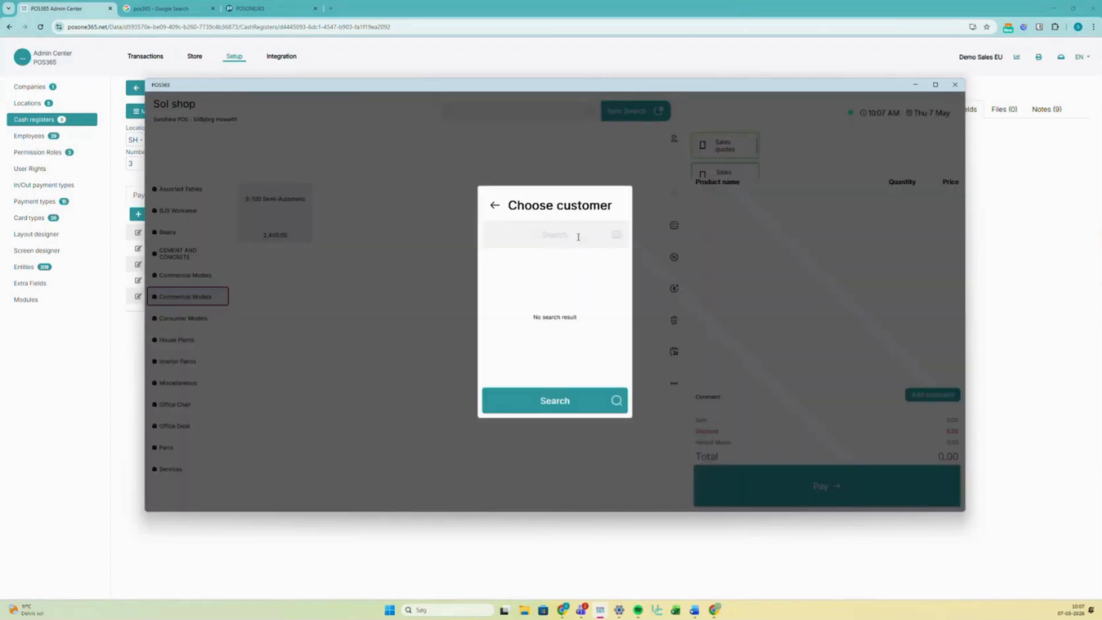
click(579, 401)
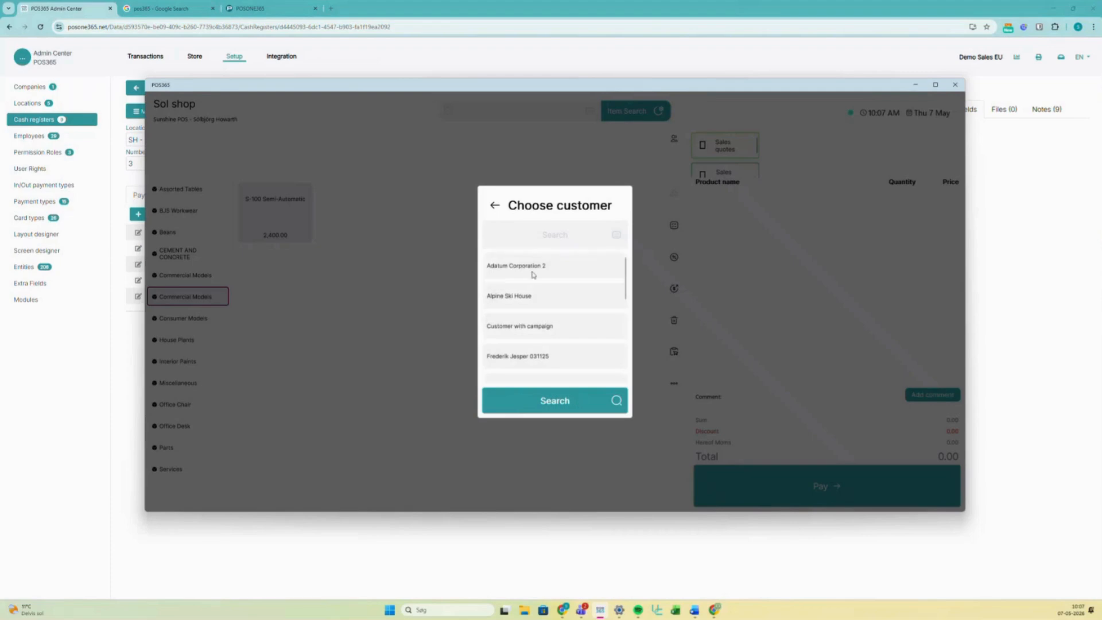
click(533, 273)
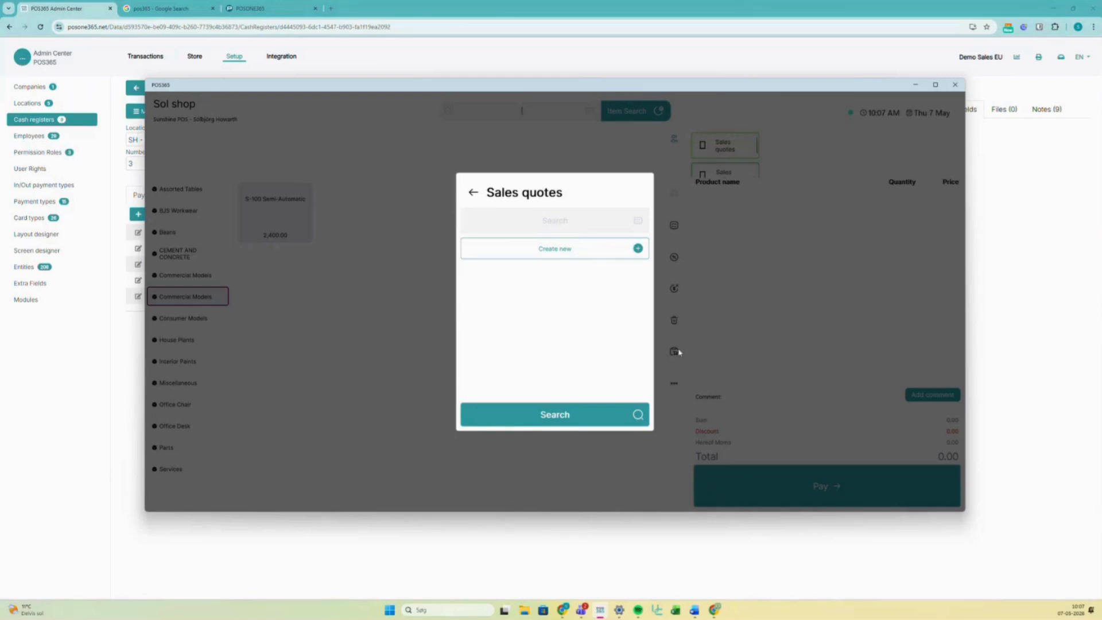
click(712, 364)
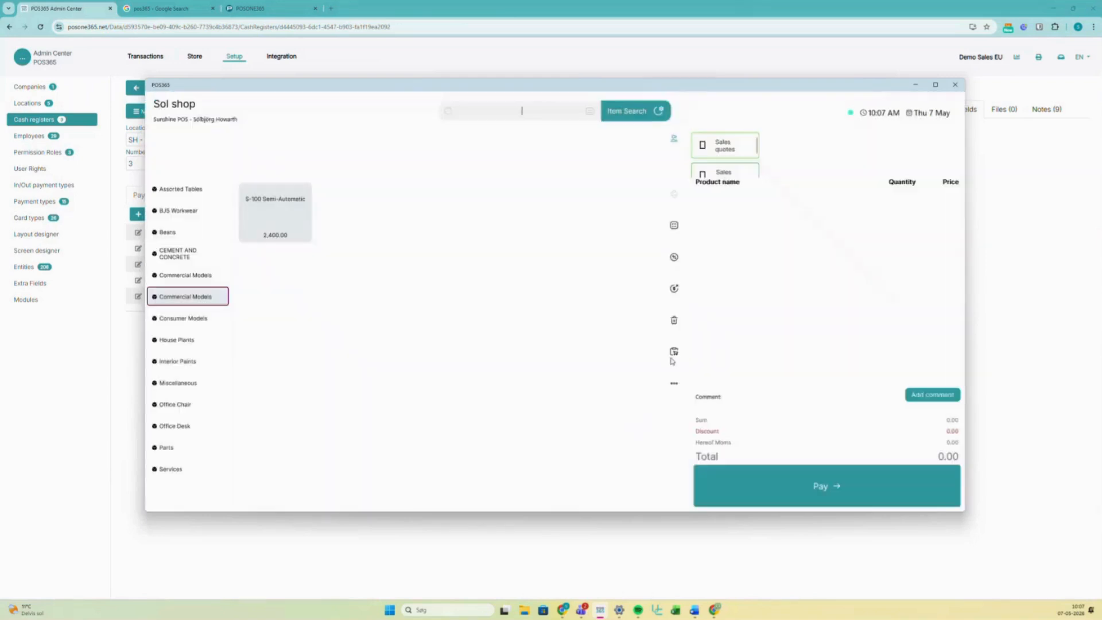
scroll(737, 166, down, 3)
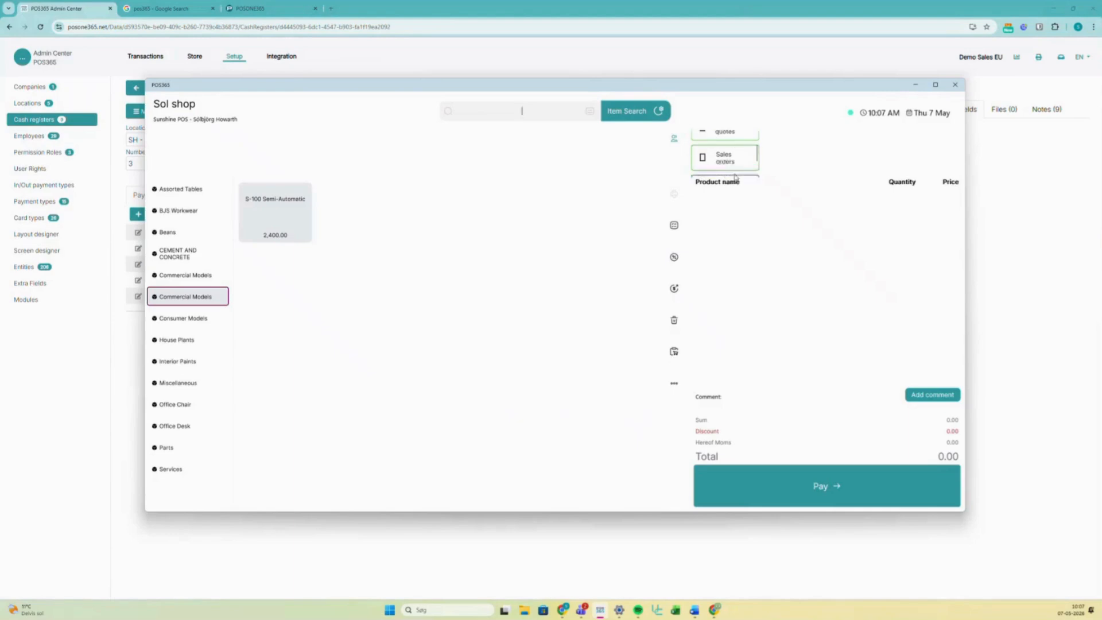
scroll(727, 169, up, 3)
scroll(727, 169, down, 2)
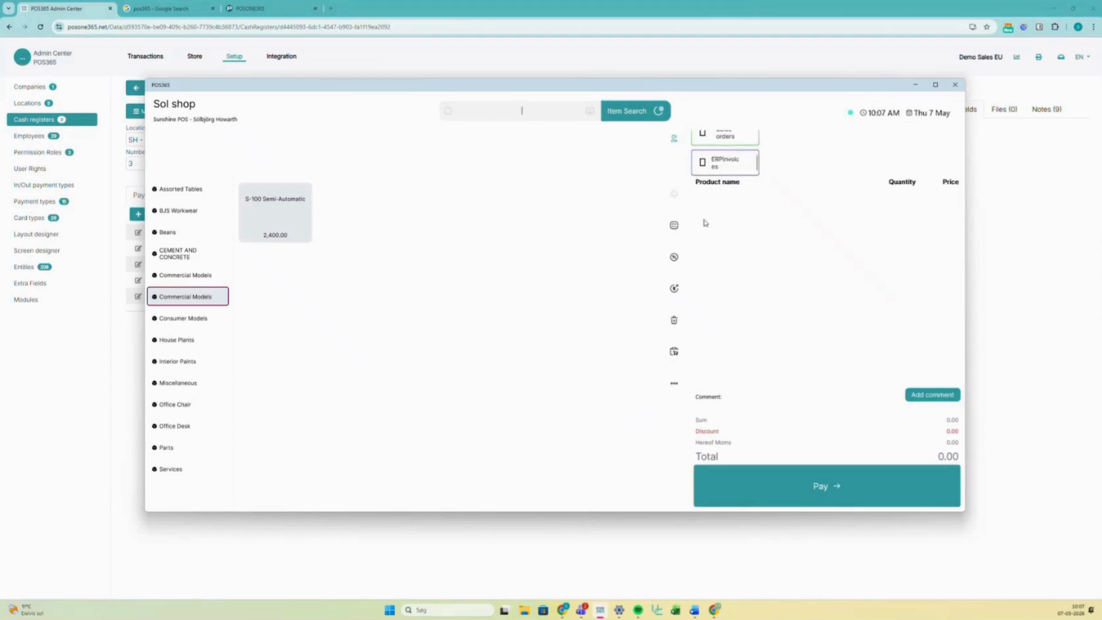
- Close the POS client and create a new layout in the Layout designer
click(954, 86)
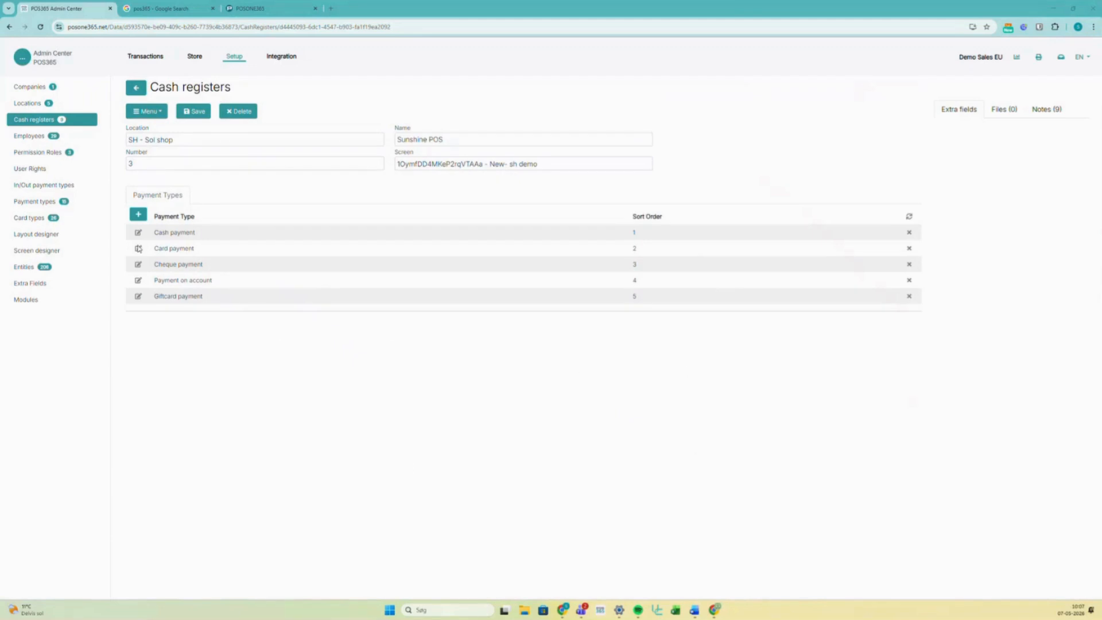
click(56, 237)
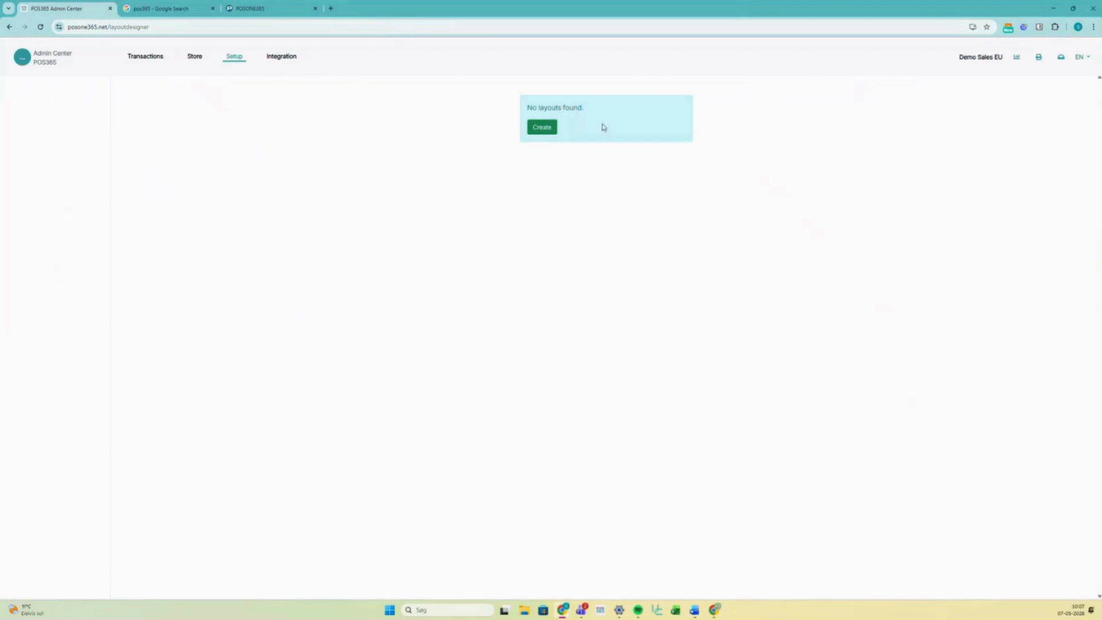
click(542, 128)
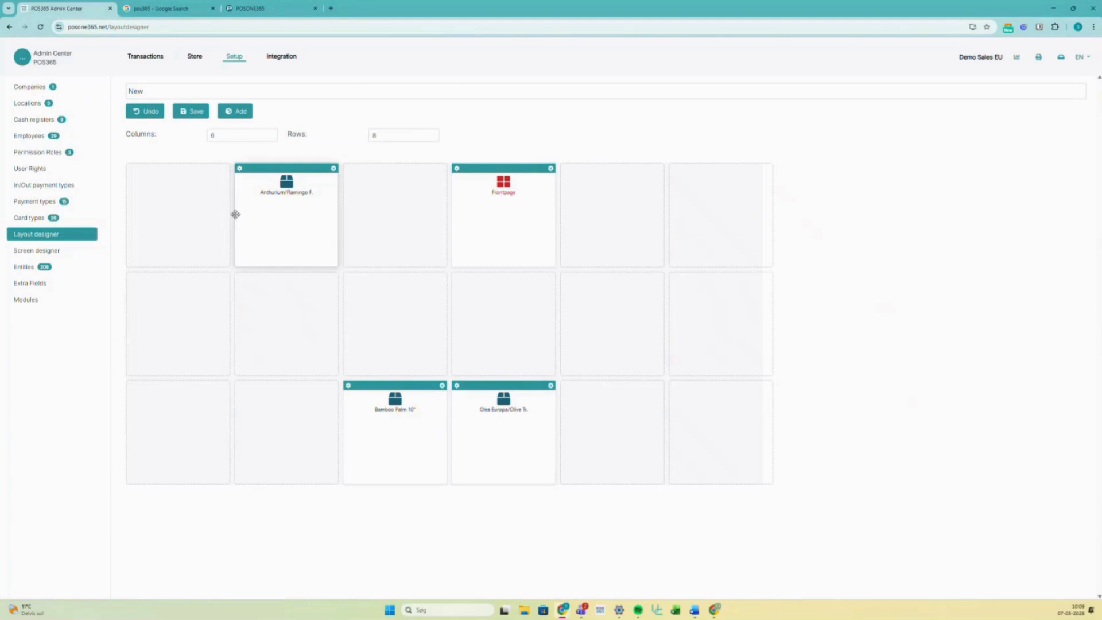
- Add a new tile to the layout's bottom row and link it to the Accessories layout
click(236, 112)
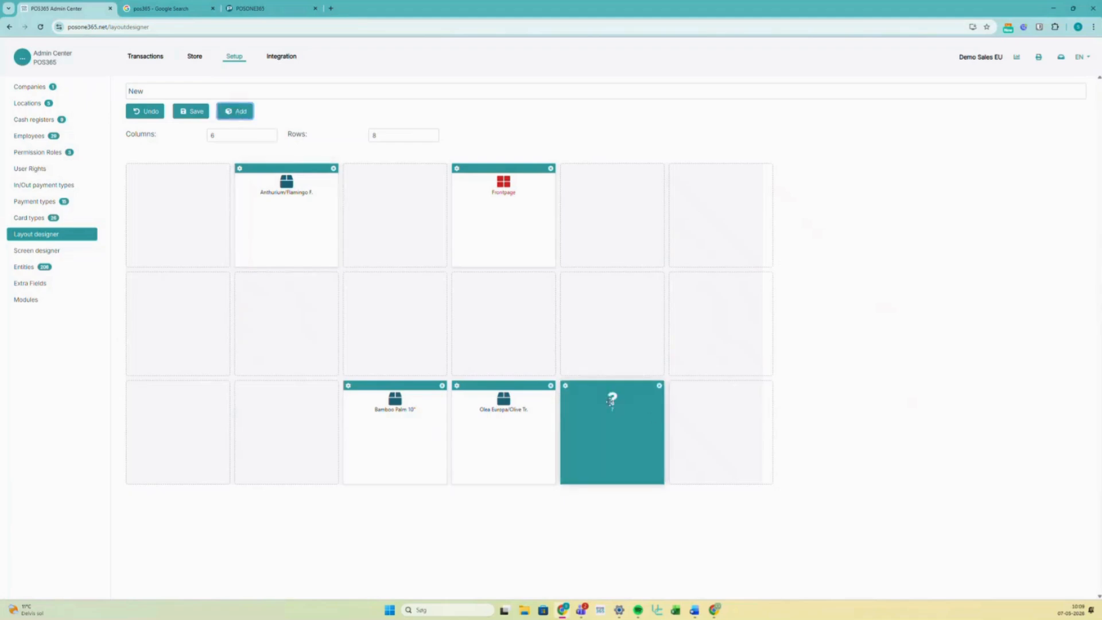
click(633, 406)
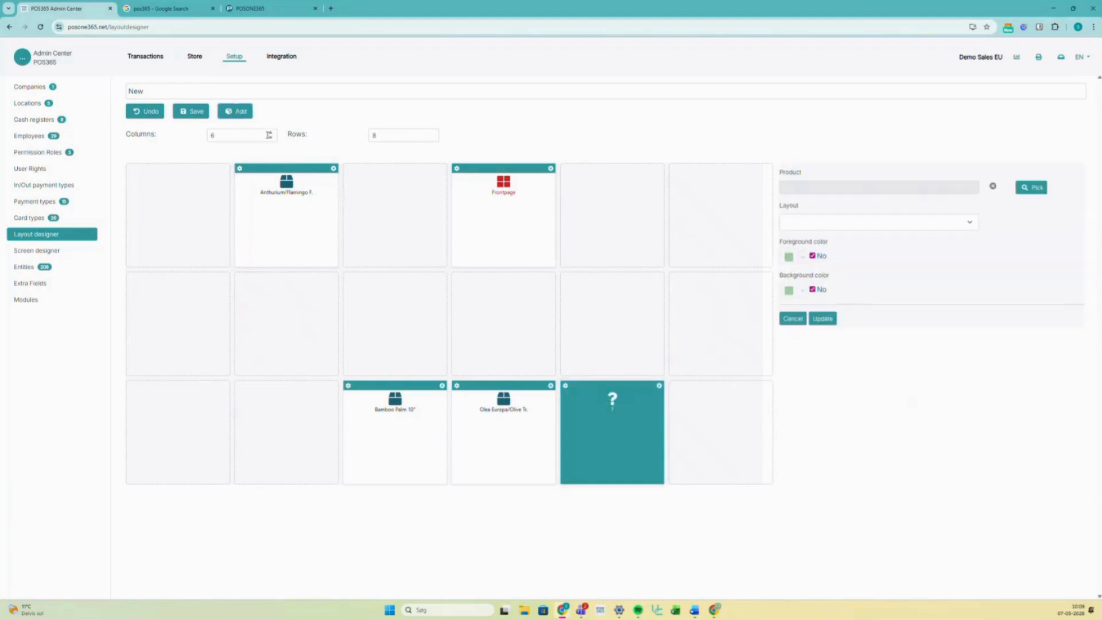
click(242, 136)
click(876, 186)
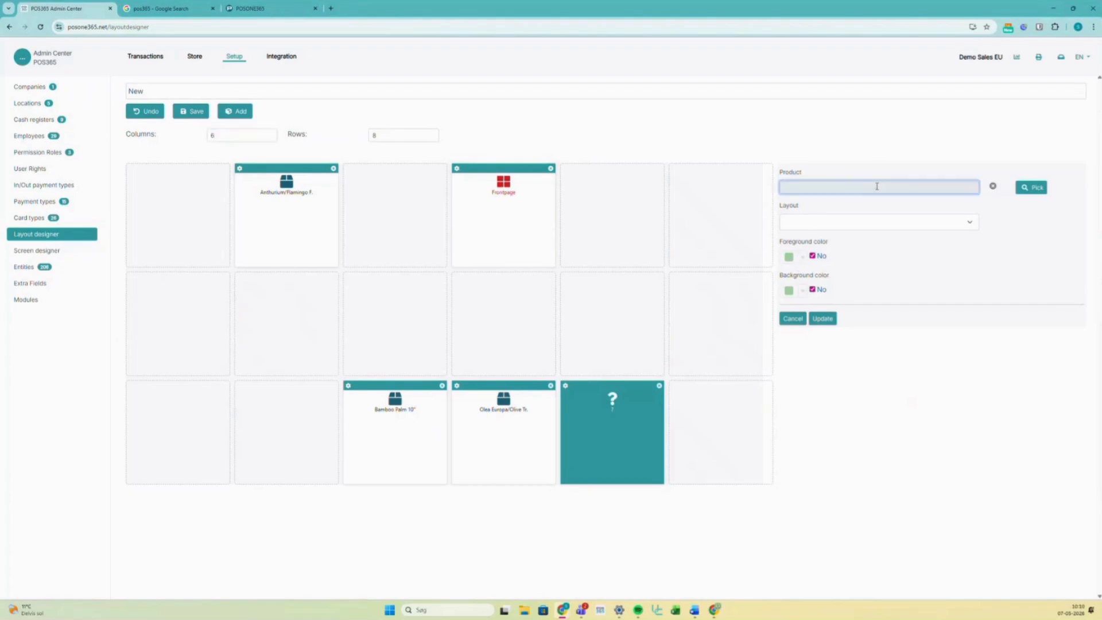
click(857, 223)
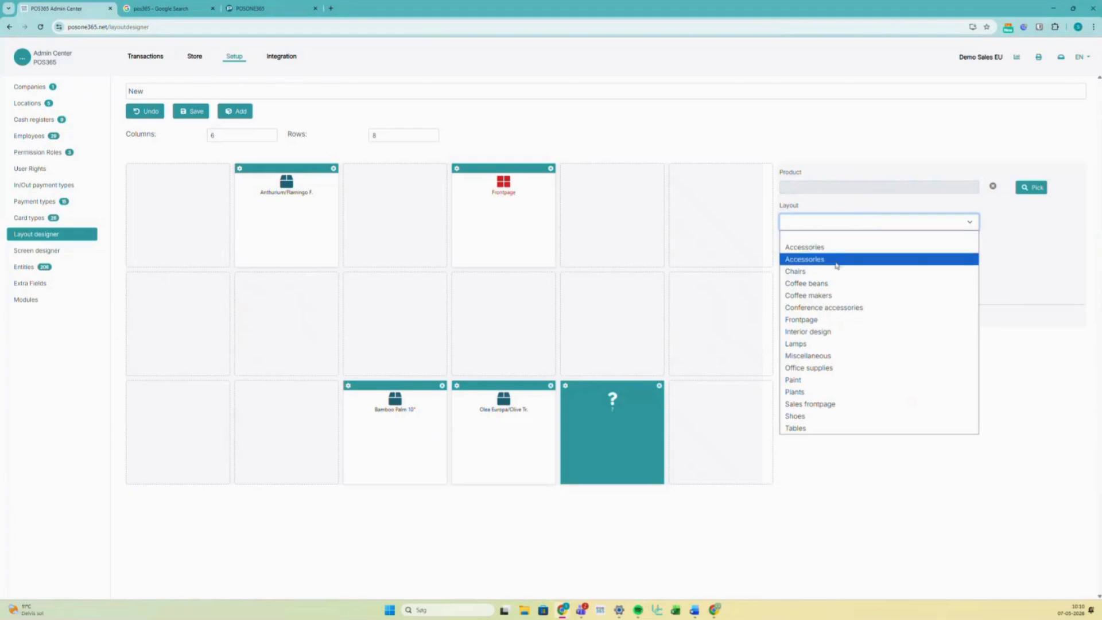
click(835, 265)
- Set the new tile's product to Perfecture Interior Latex Wall Paint and apply it
click(931, 185)
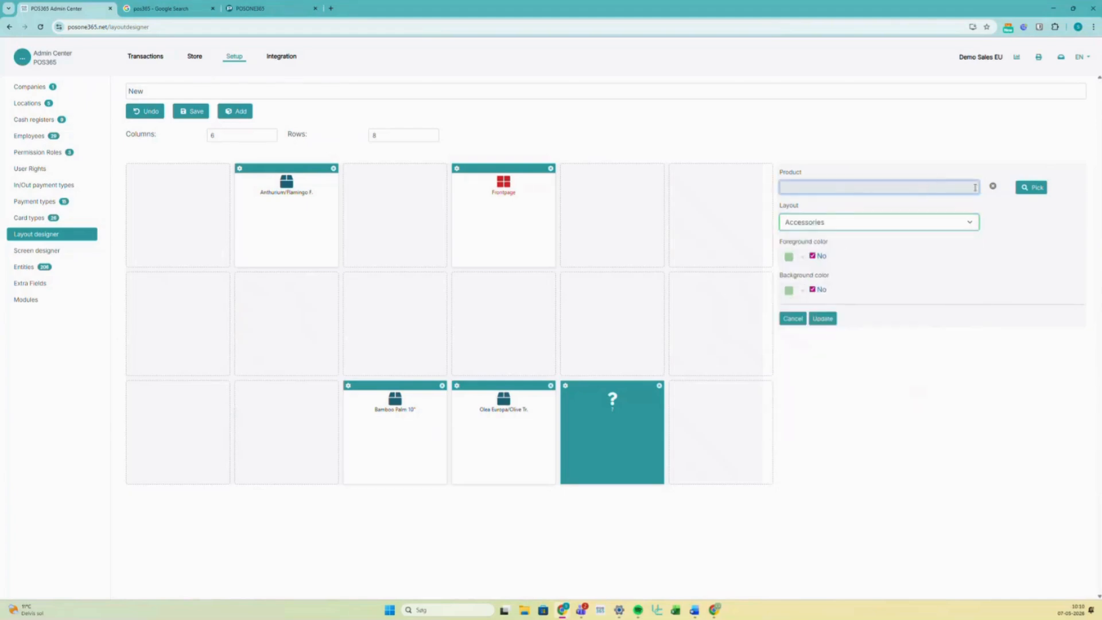
click(1023, 190)
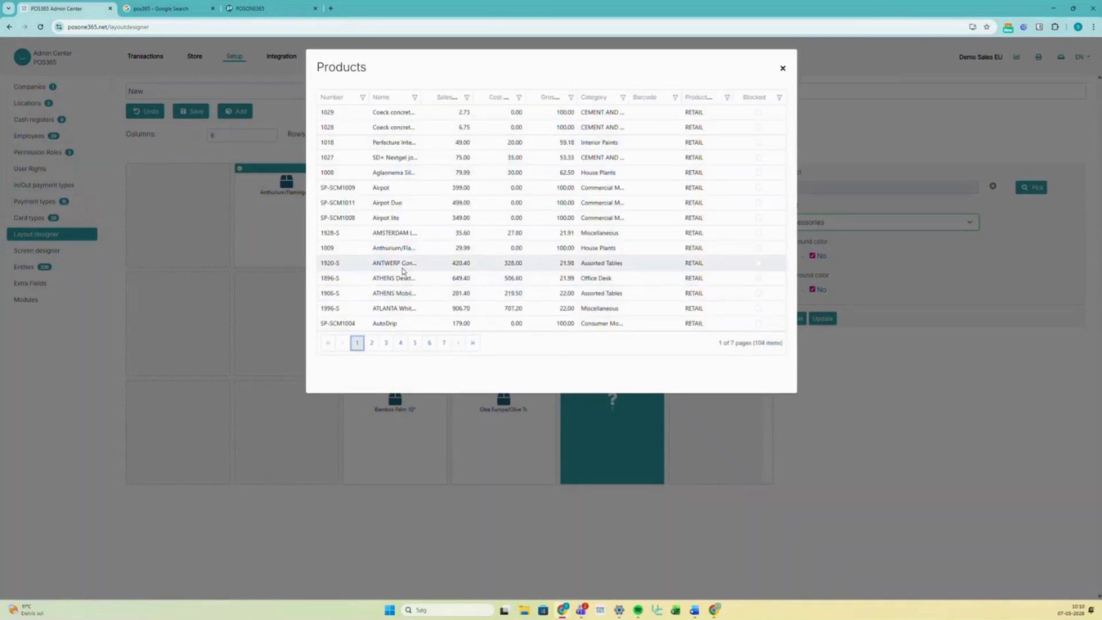
click(358, 248)
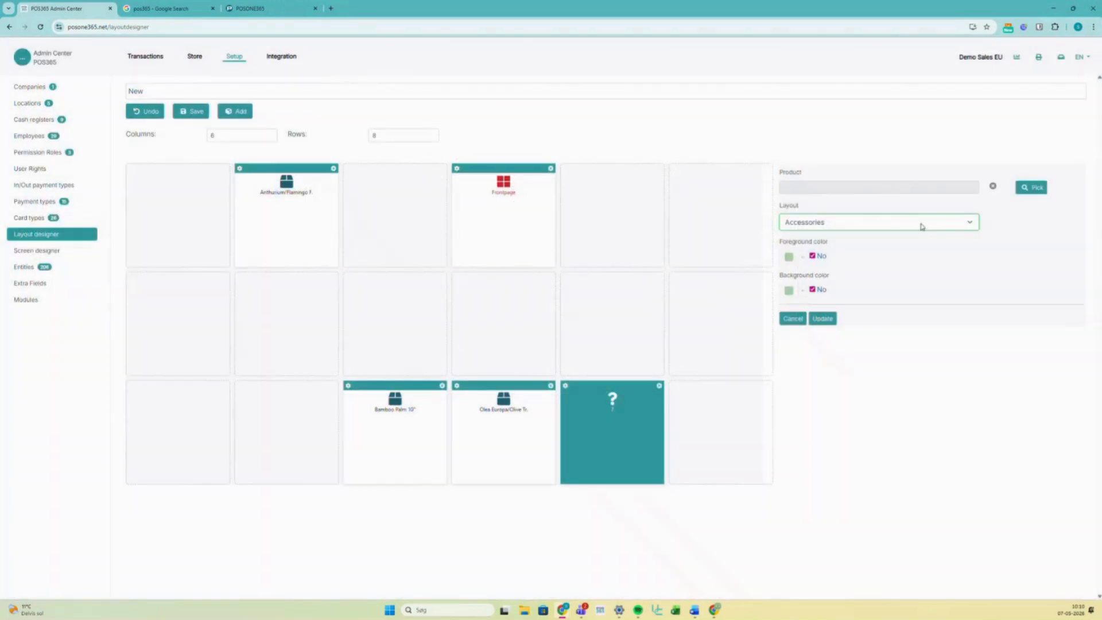
click(1030, 188)
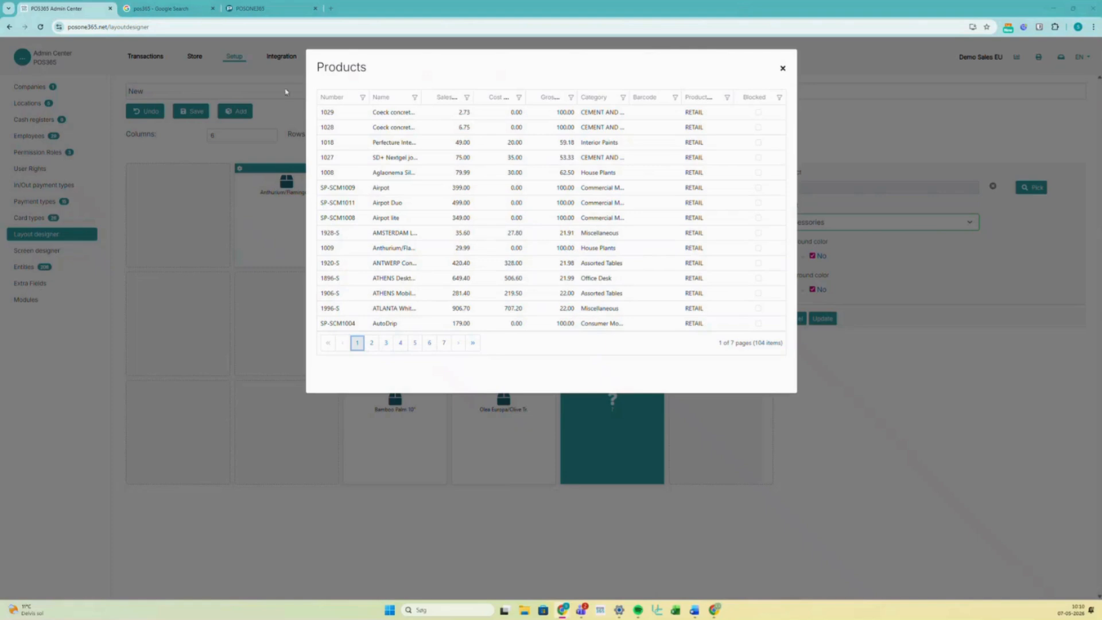
click(349, 144)
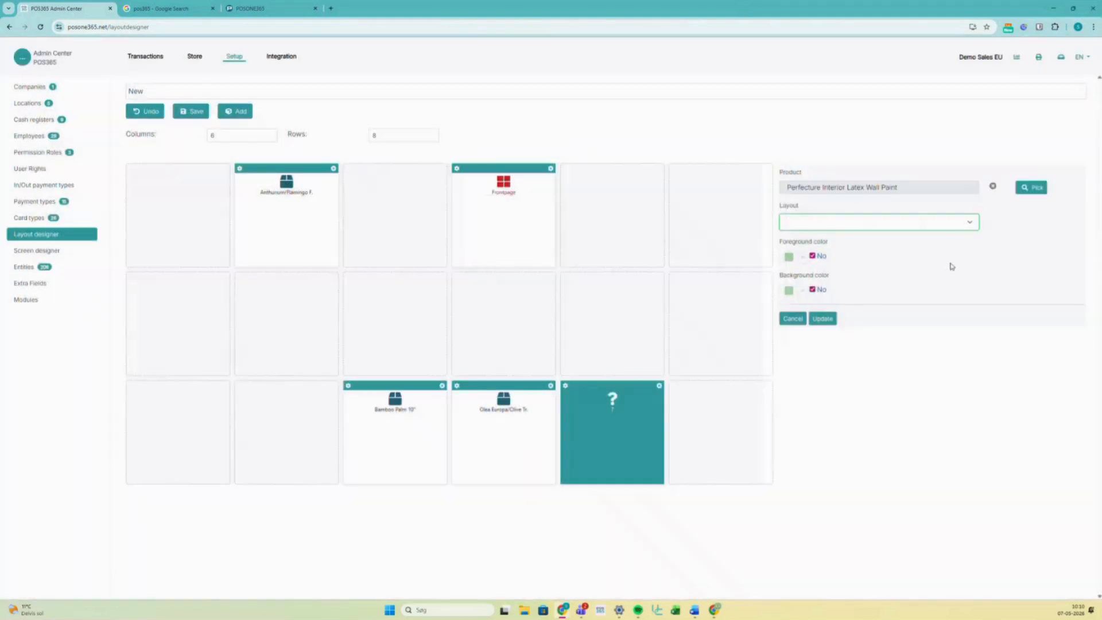
click(823, 319)
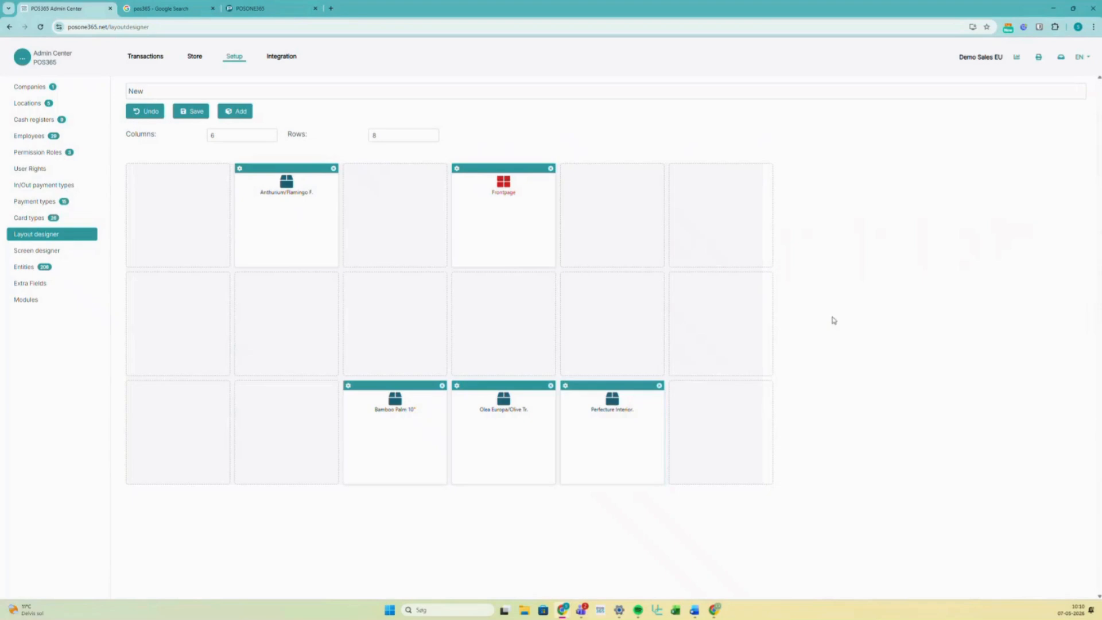
click(189, 92)
- Rename the layout to 'New - sh' and save it as layout 17 of 17
text(- sh)
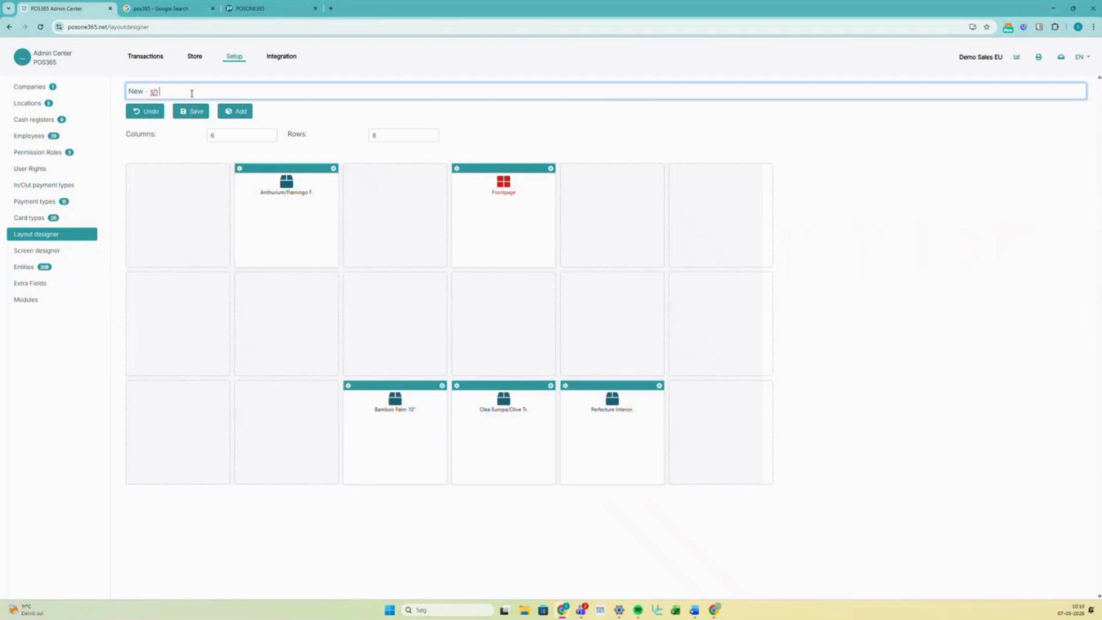
click(197, 113)
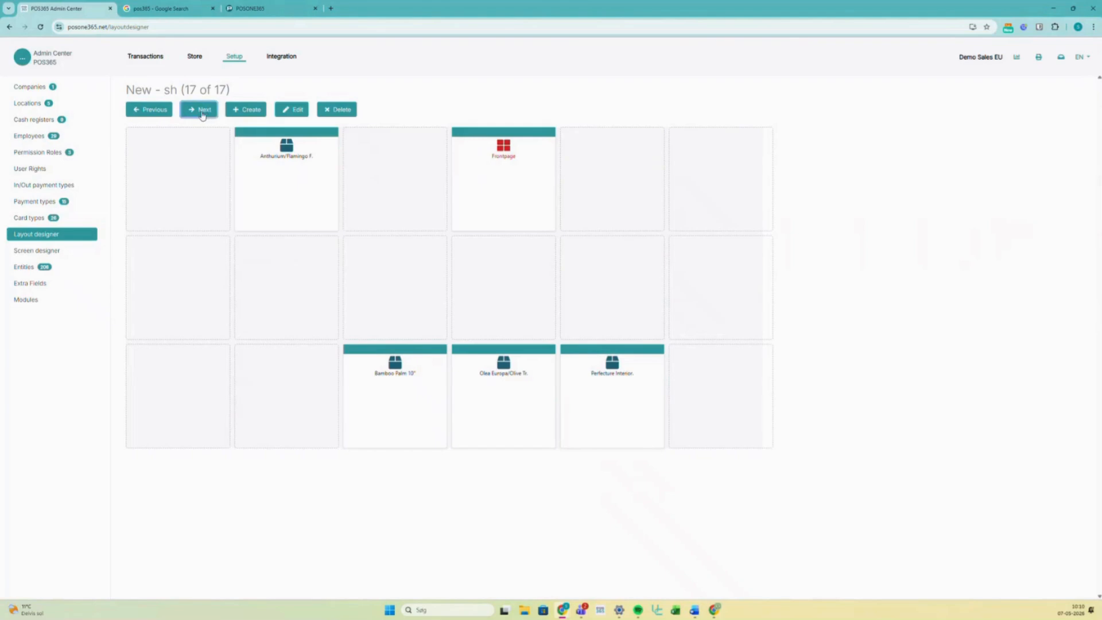
- Step back and forth through the saved Interior design layouts
click(155, 115)
click(199, 113)
click(161, 115)
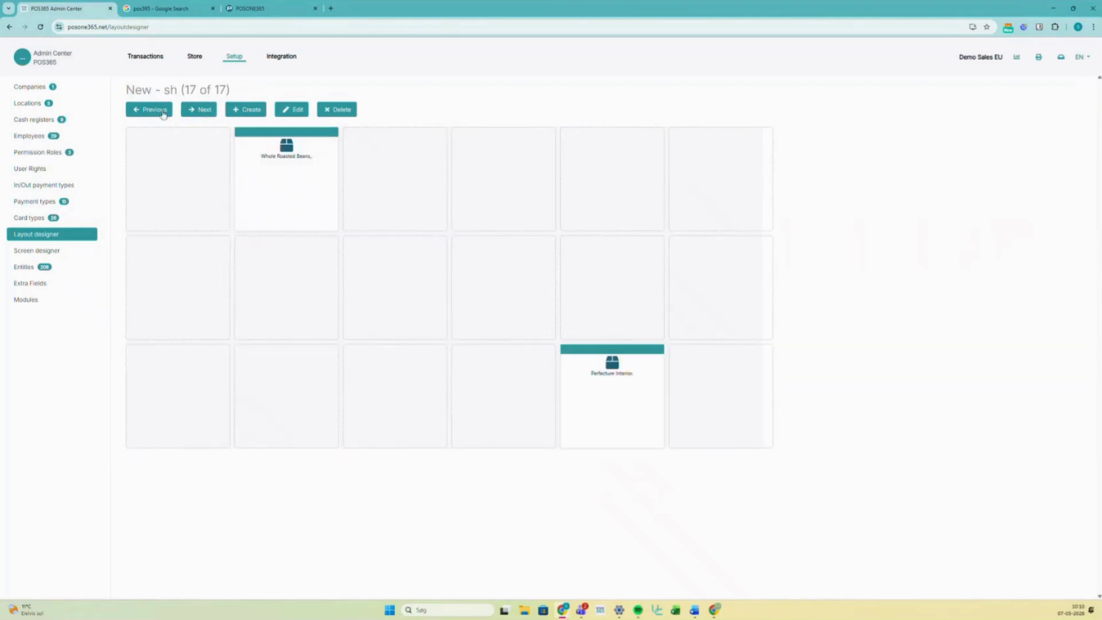
click(198, 113)
click(156, 114)
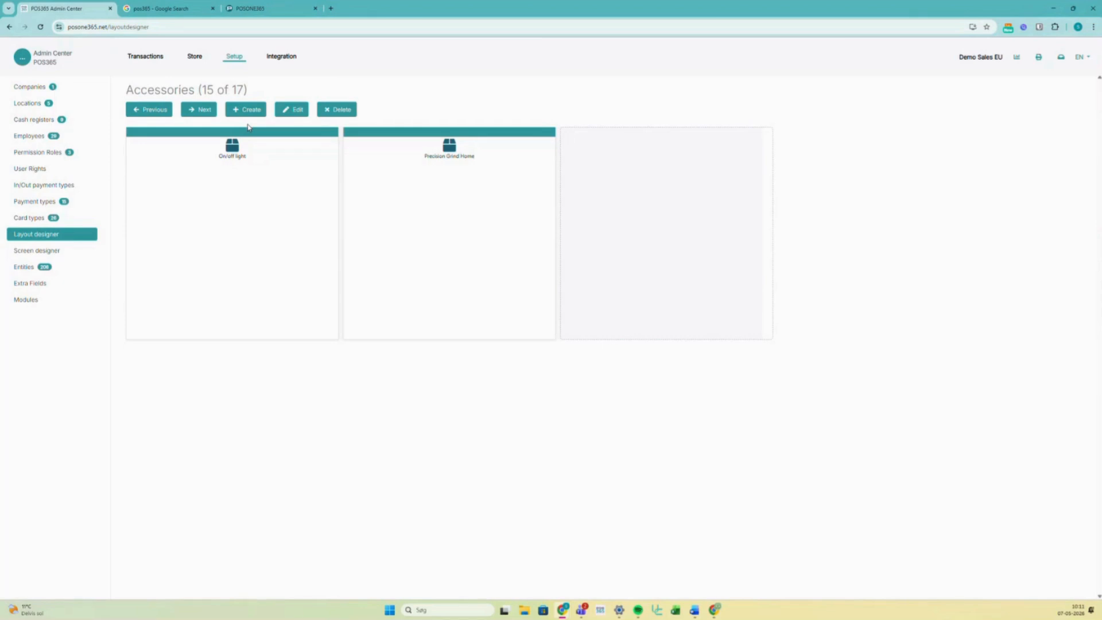
click(145, 111)
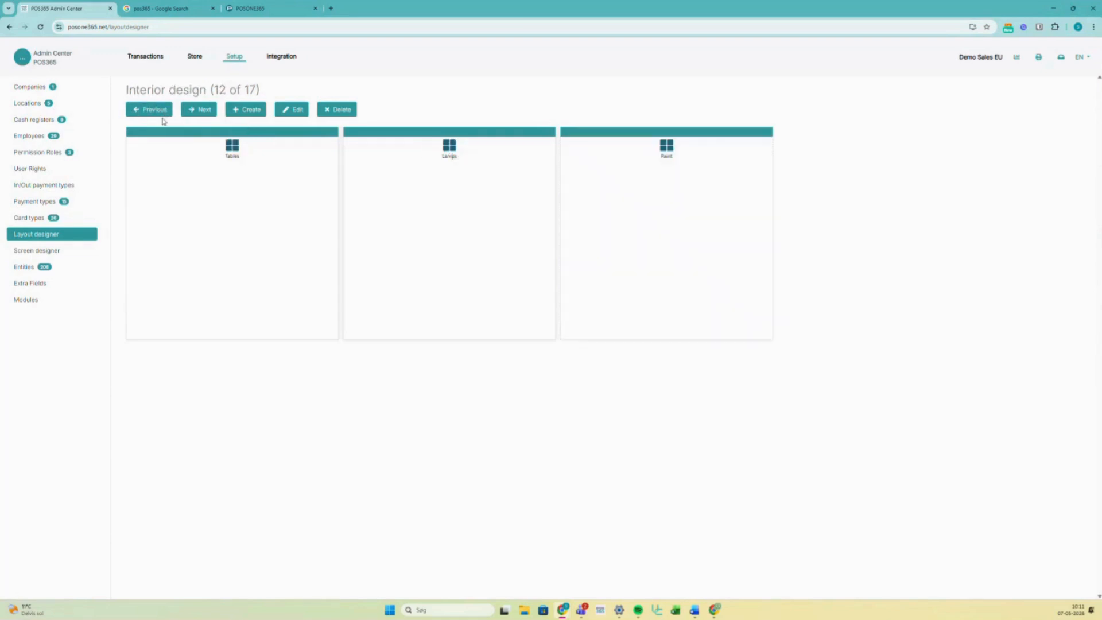
- Open the Lamps layout, advance through the next layouts, then go to the Locations list
click(226, 155)
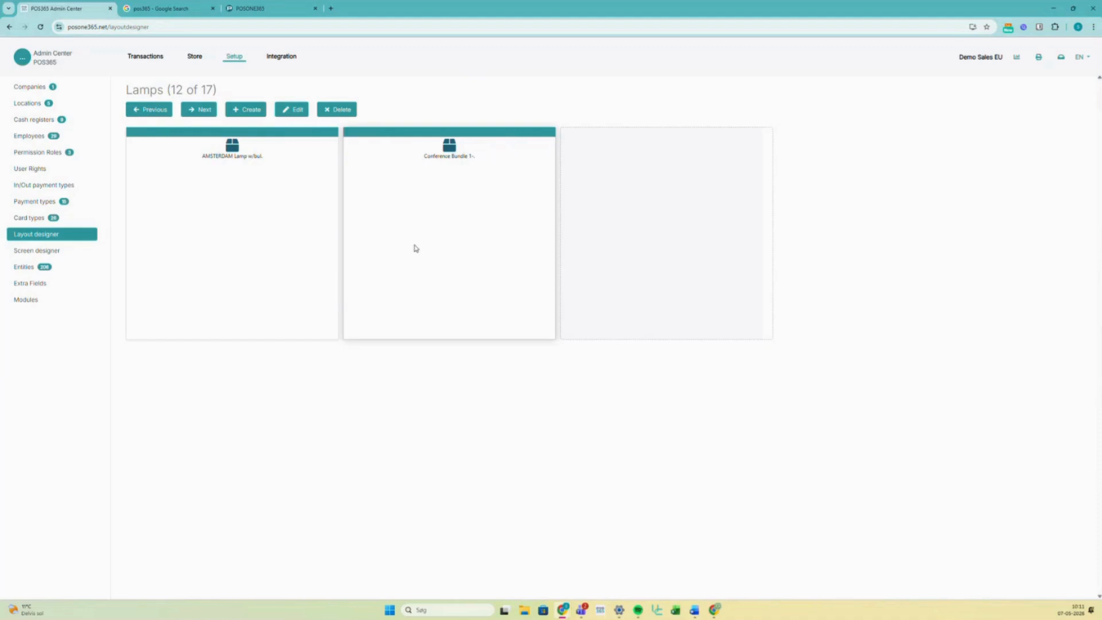
click(200, 118)
click(203, 118)
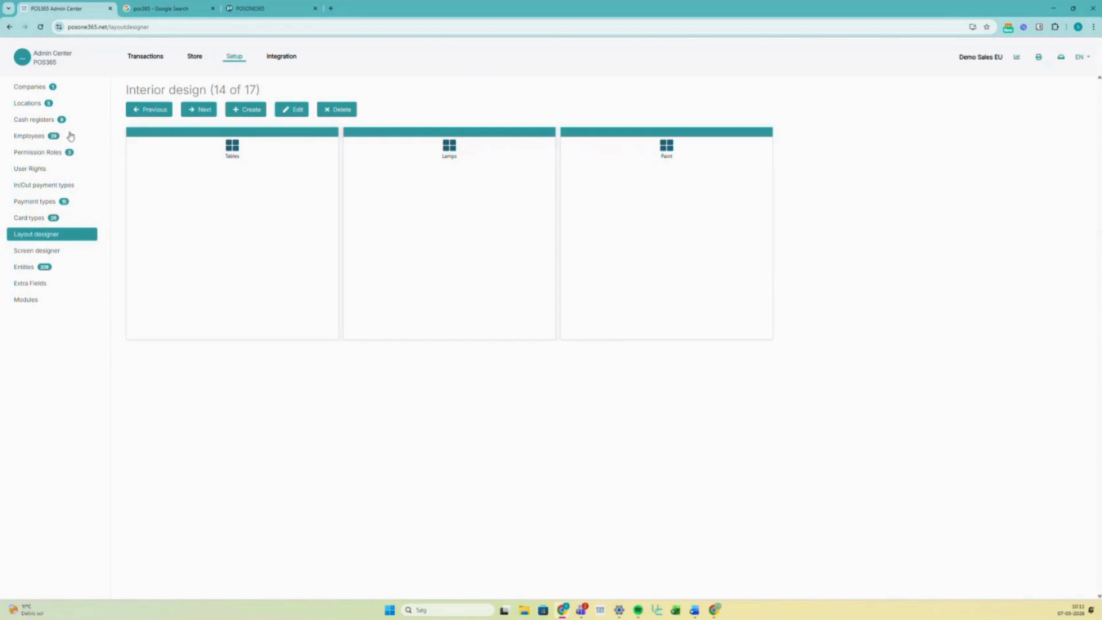
click(34, 106)
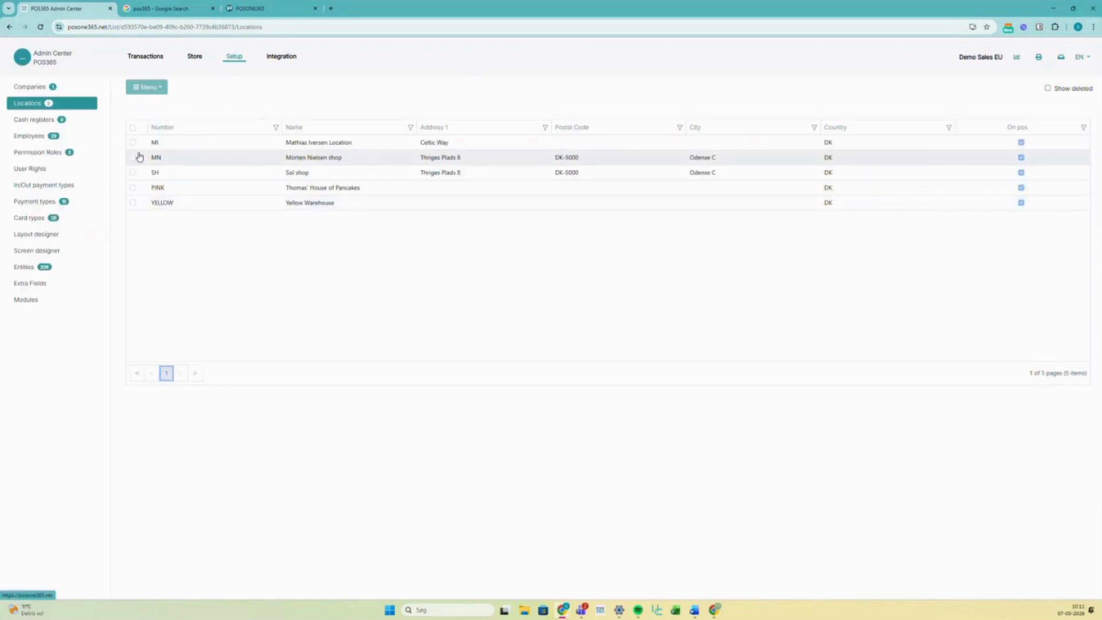
- Open the Sol shop location's details and check its Menu, then go to Cash registers
click(179, 162)
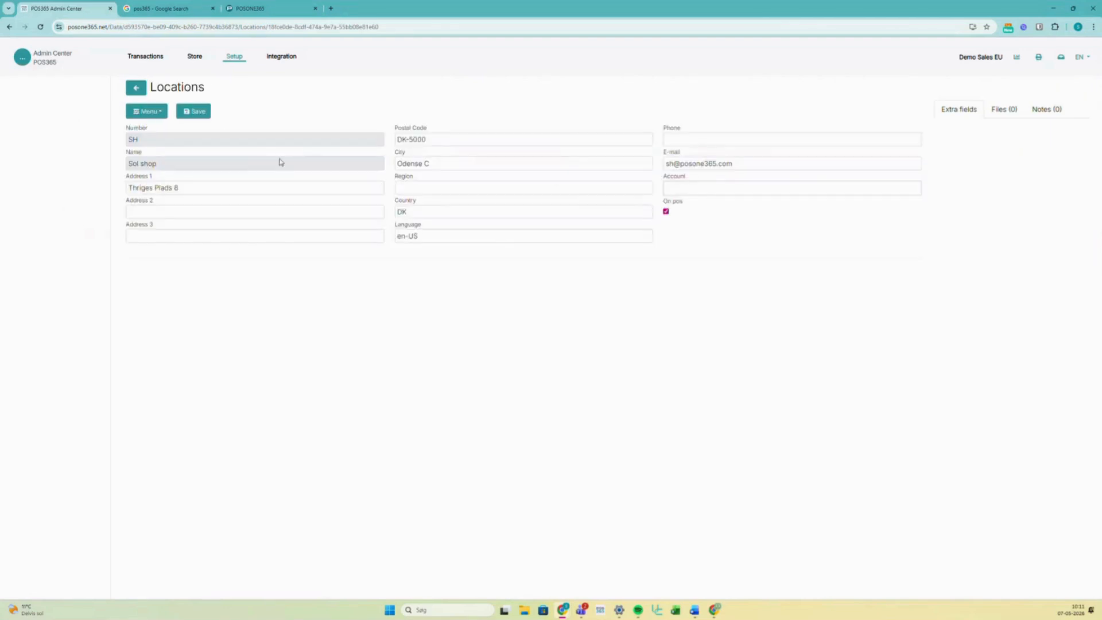
click(156, 113)
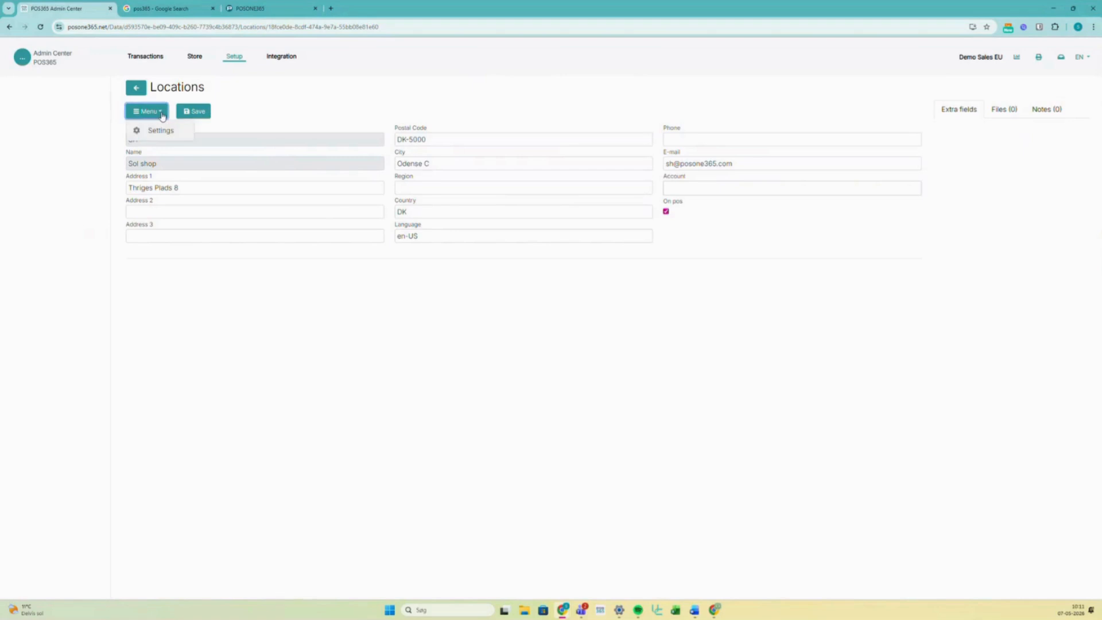
click(159, 115)
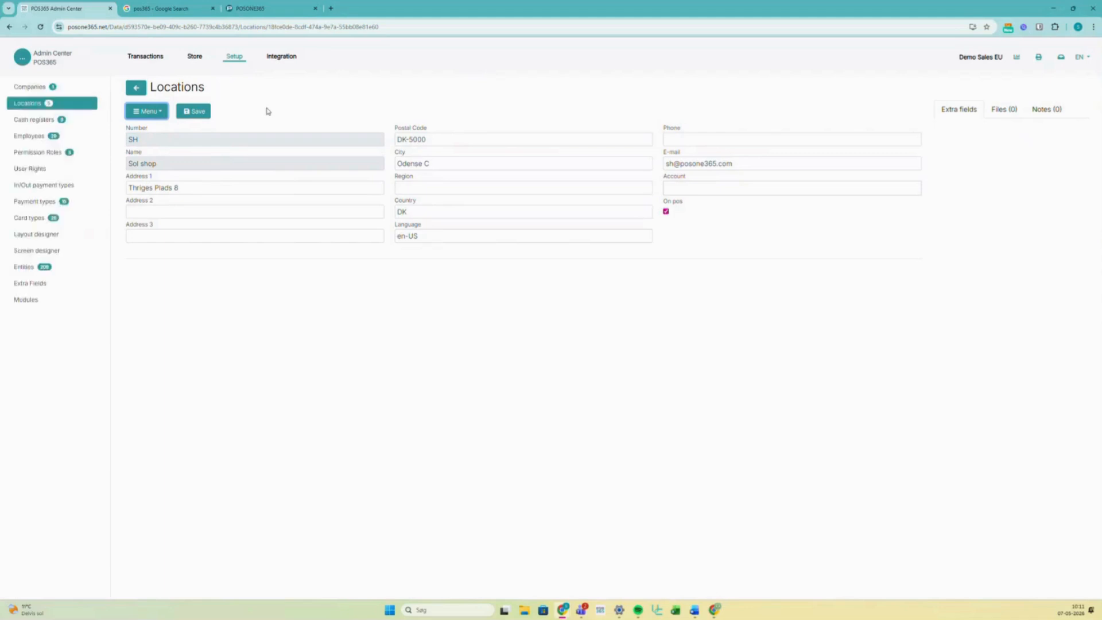
click(39, 121)
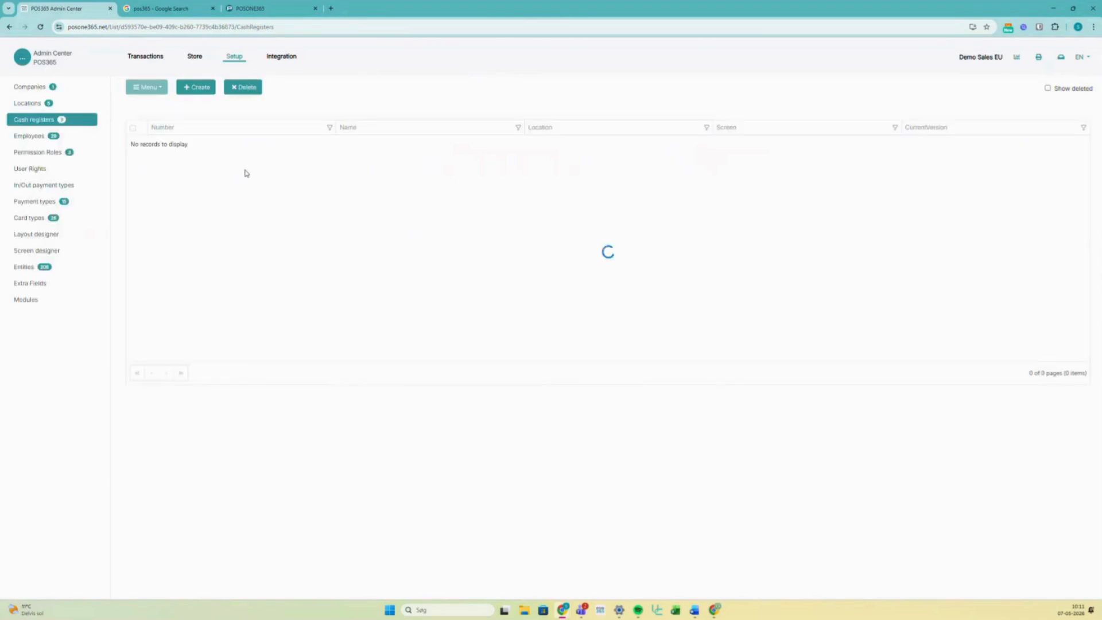
- Set Sunshine POS's Screen to 'Layout for demo', save it, and bring up the POS365 login window
click(237, 253)
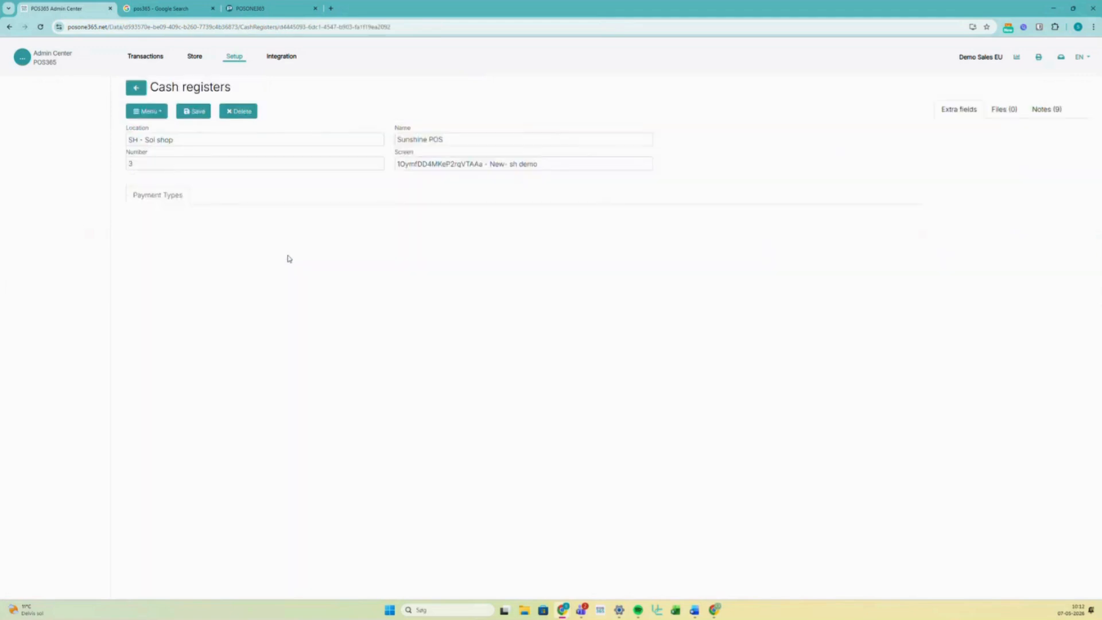
click(460, 166)
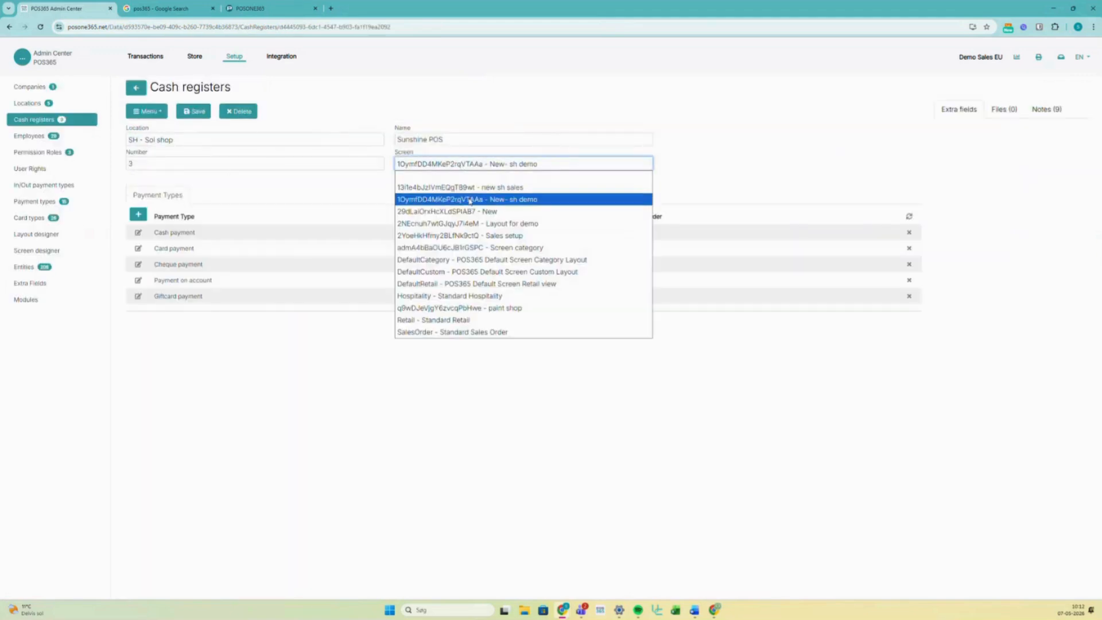
click(476, 225)
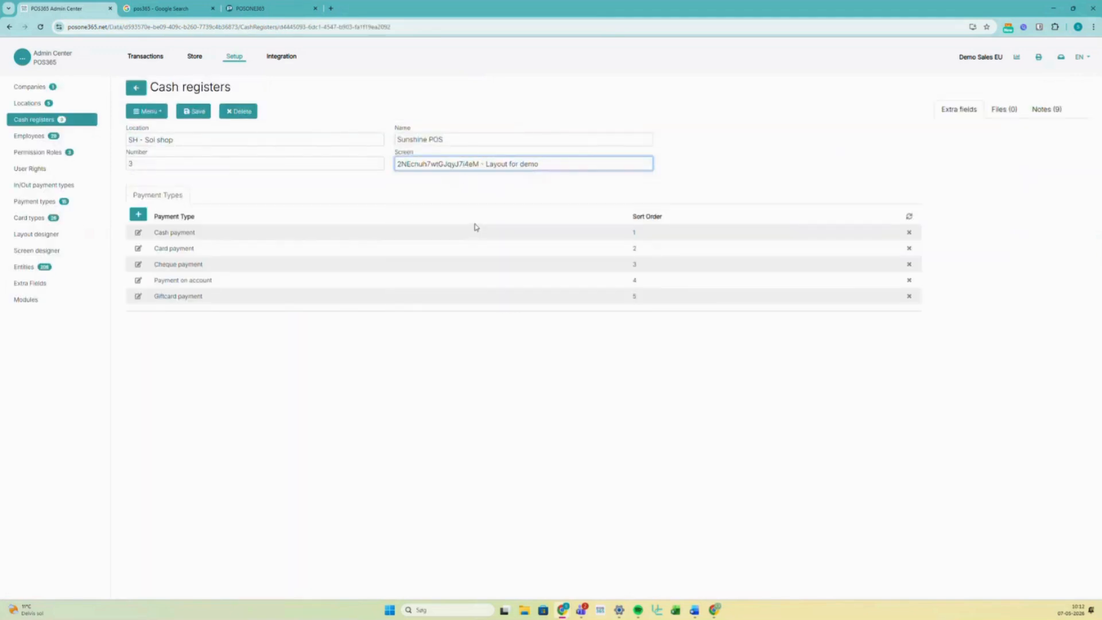
click(198, 113)
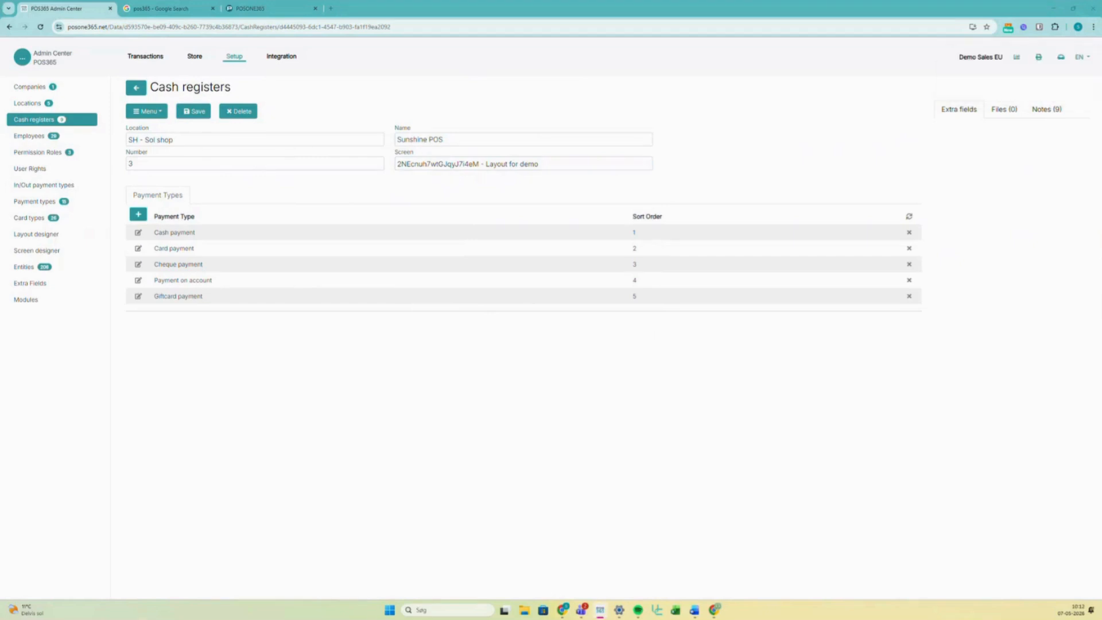
drag(1101, 92, 607, 98)
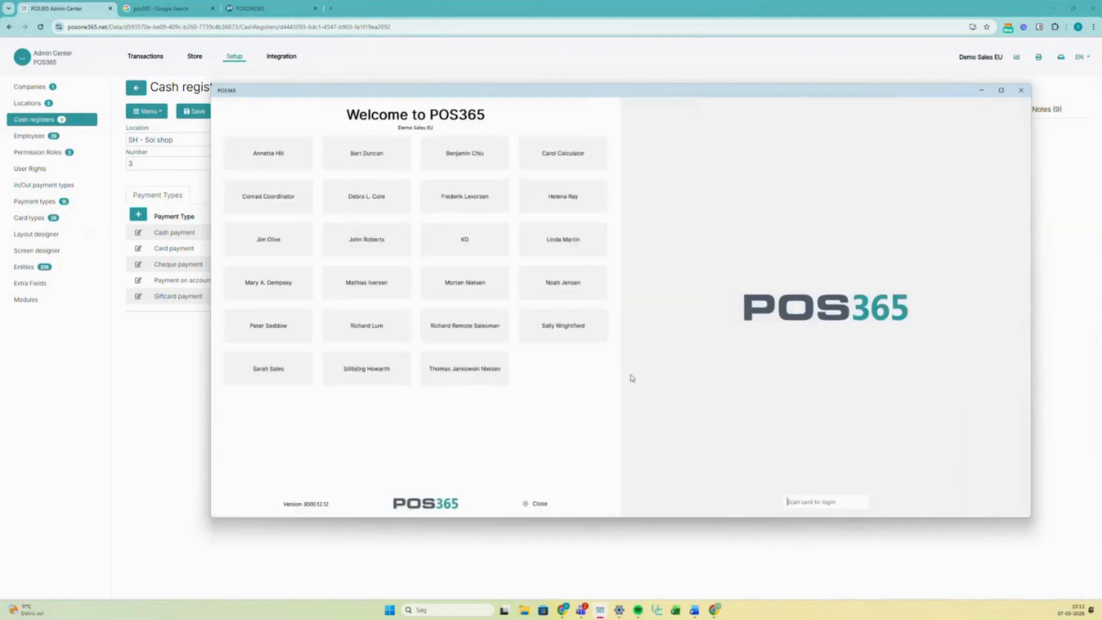
- Log in to the POS as the chosen employee with their PIN
click(371, 372)
click(574, 339)
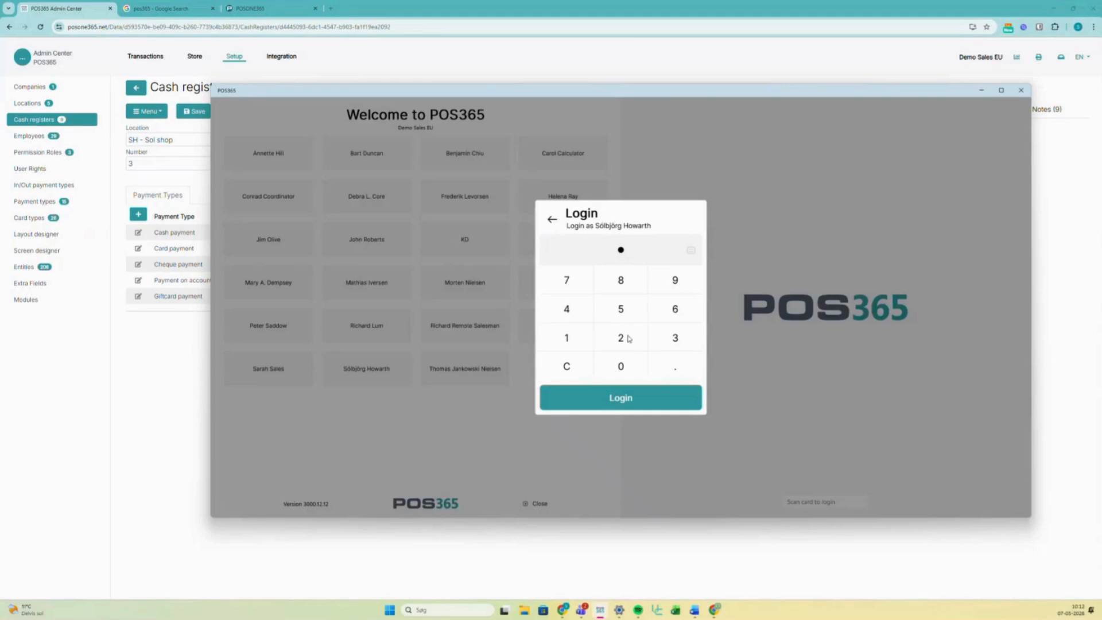
click(630, 340)
click(685, 339)
click(562, 311)
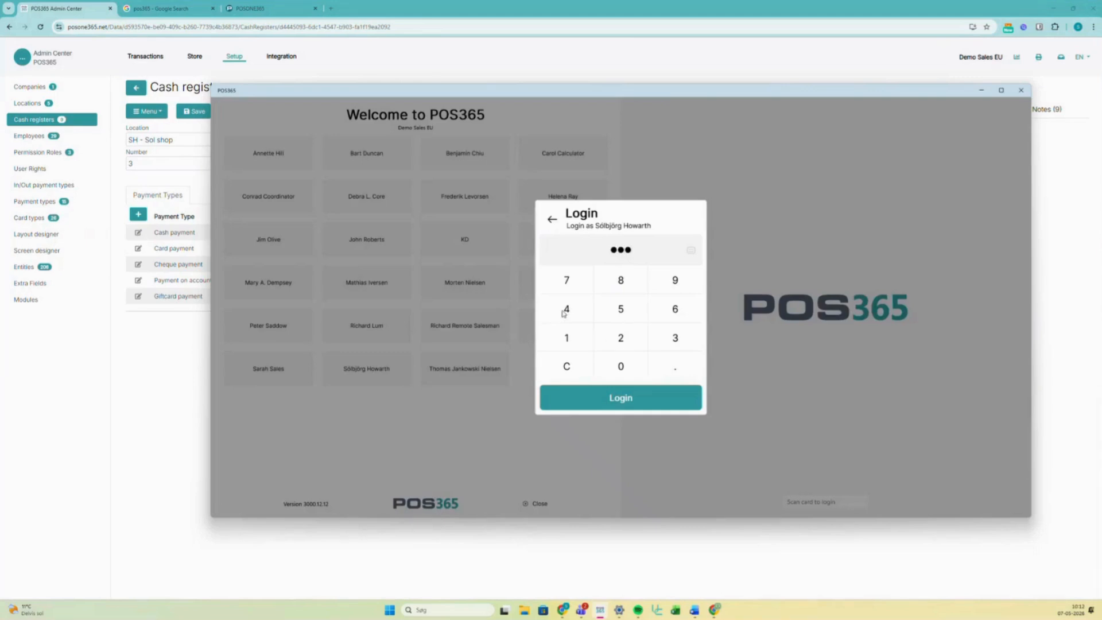
click(664, 401)
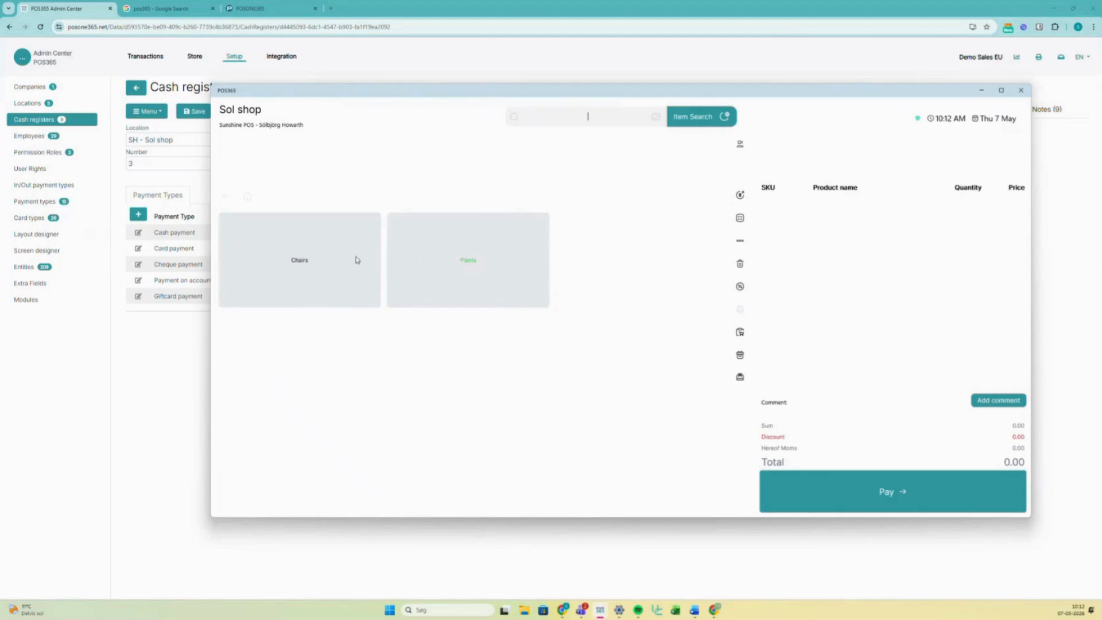
- Dismiss the lot warning in Chairs and add the MEXICO Swivel Chair, black (1,123.75), then view Plants
click(462, 268)
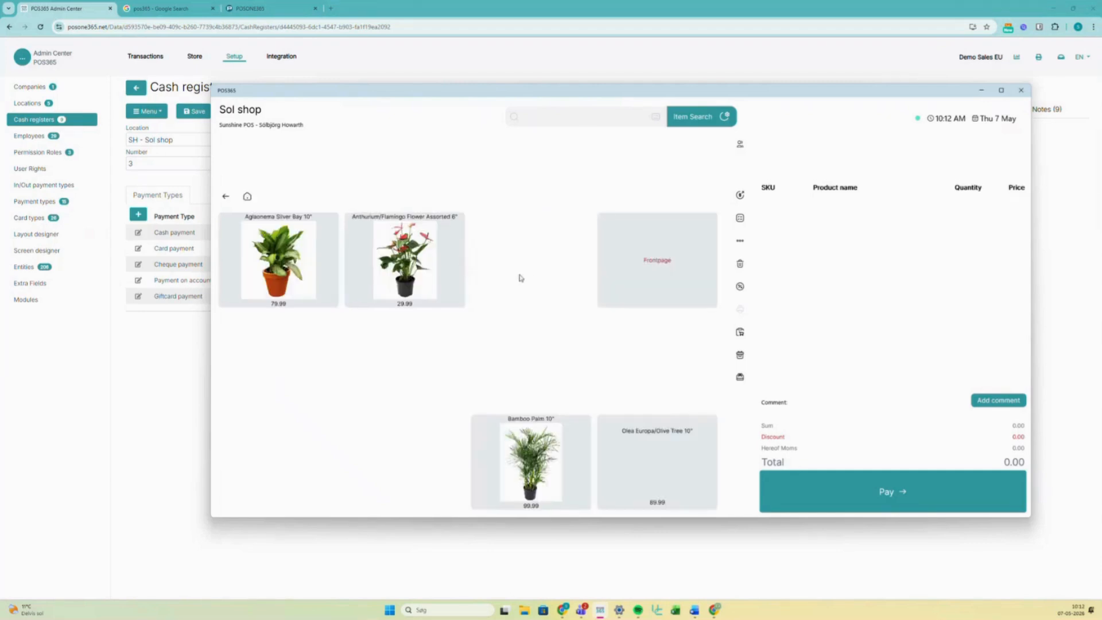
click(225, 198)
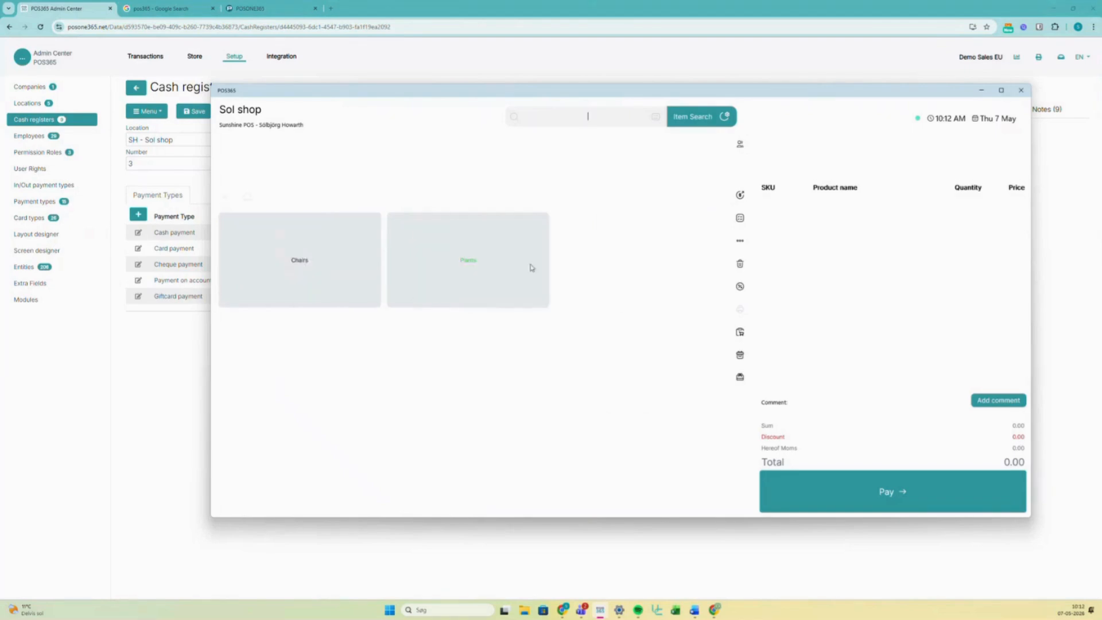
click(336, 261)
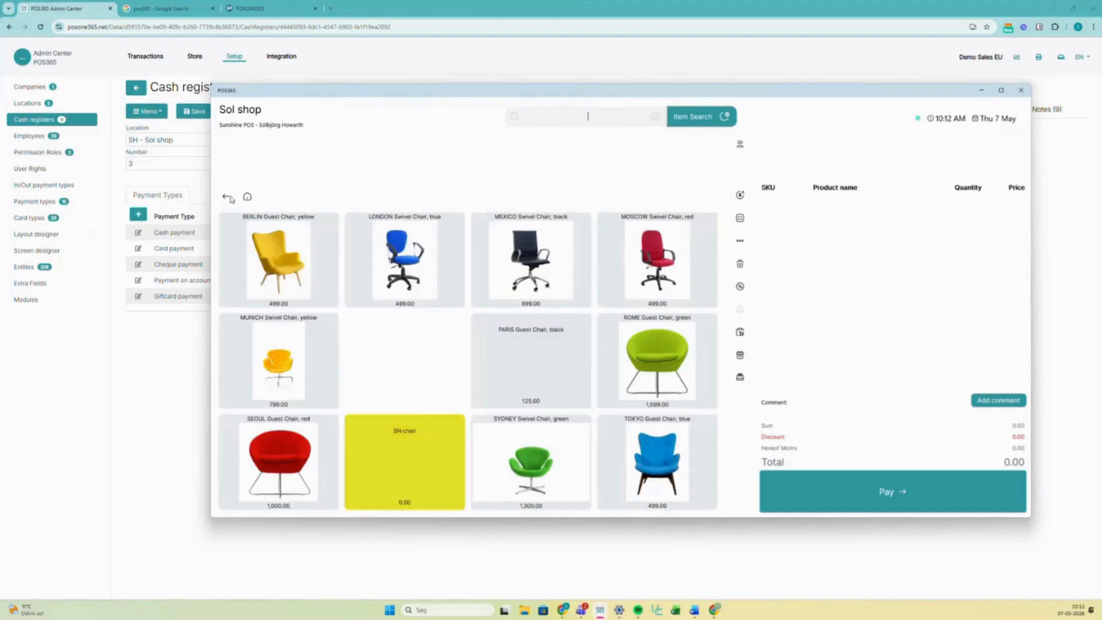
click(532, 346)
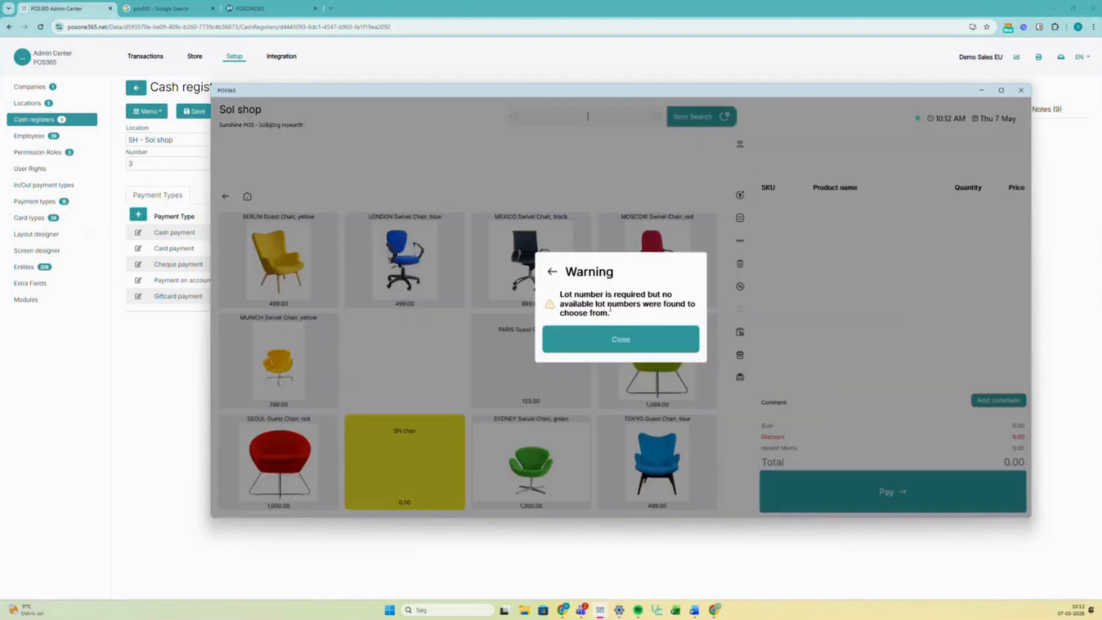
click(552, 274)
click(556, 278)
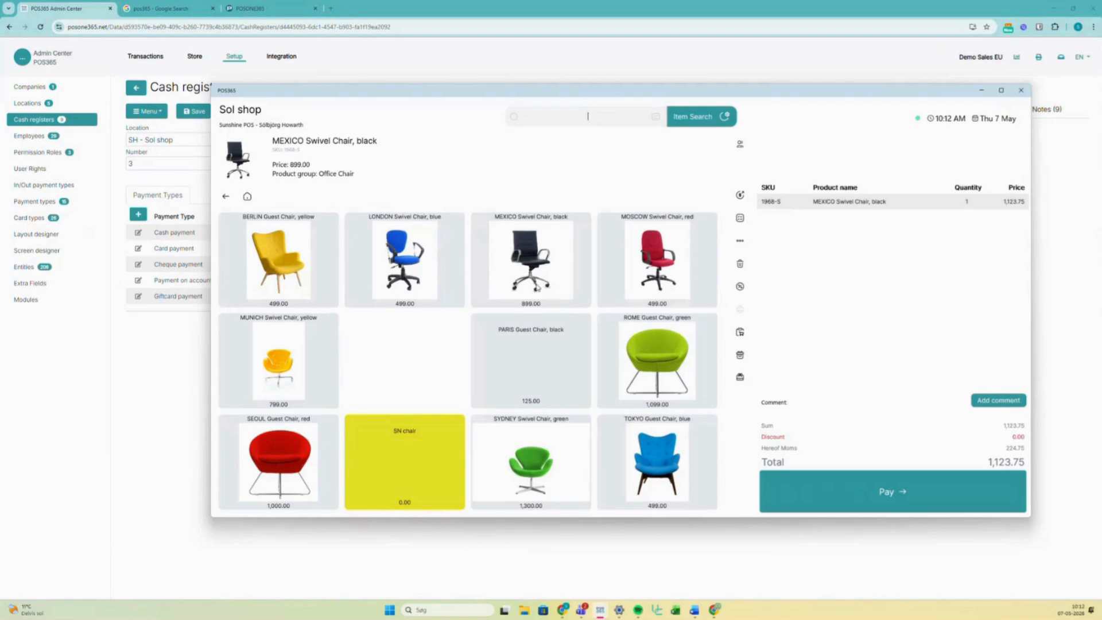
click(227, 198)
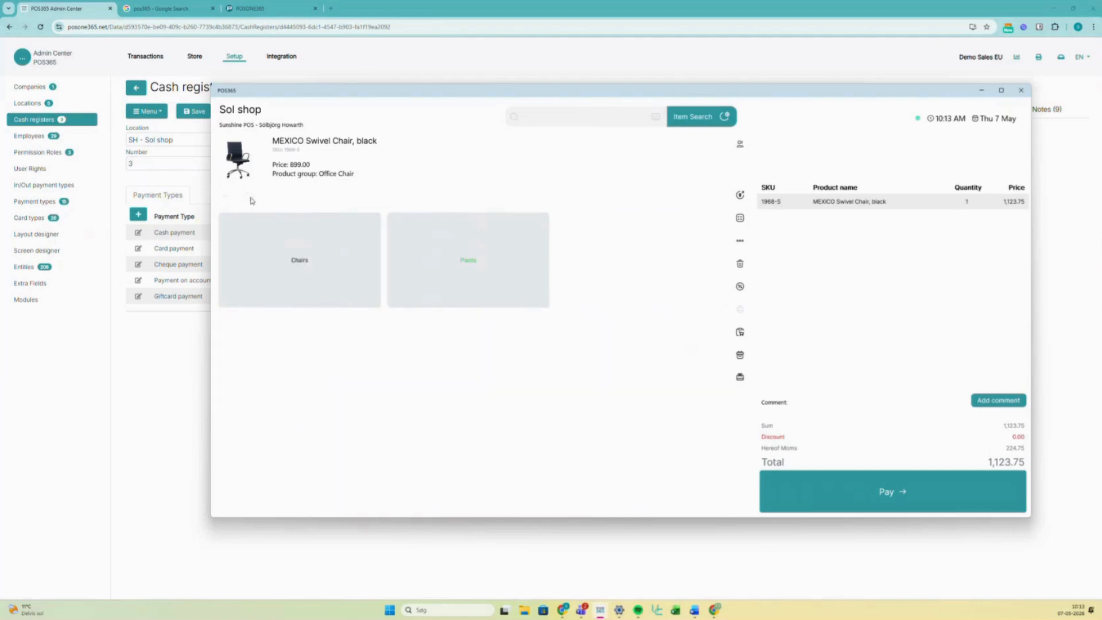
click(491, 267)
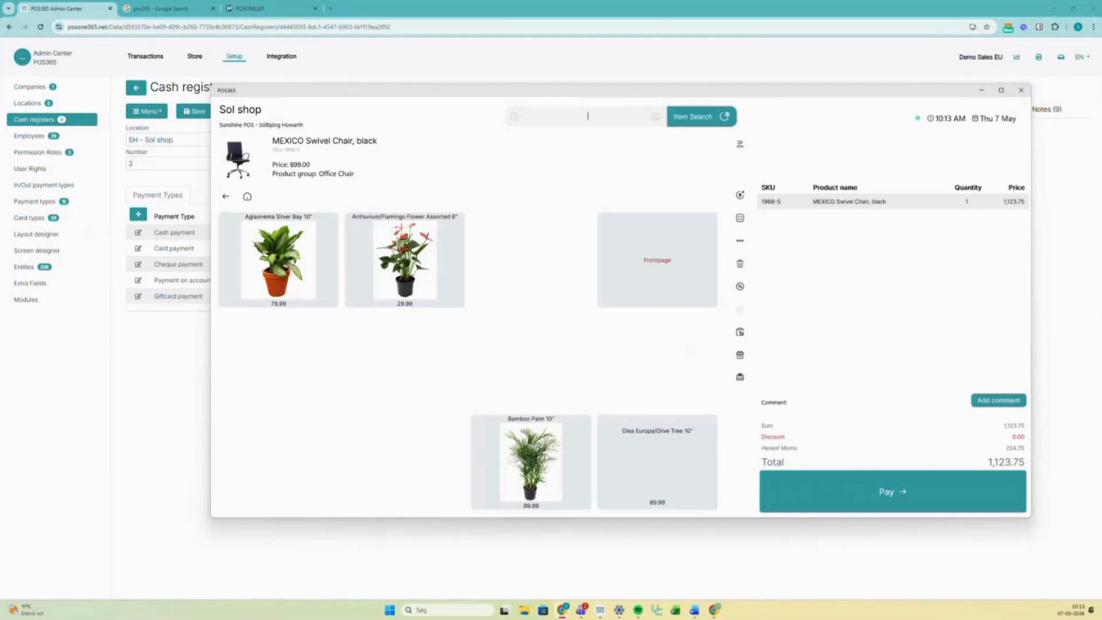
- Move the Layouts help article into the main browser and expand 'Create and configure a layout'
drag(1101, 173, 413, 13)
scroll(556, 190, up, 3)
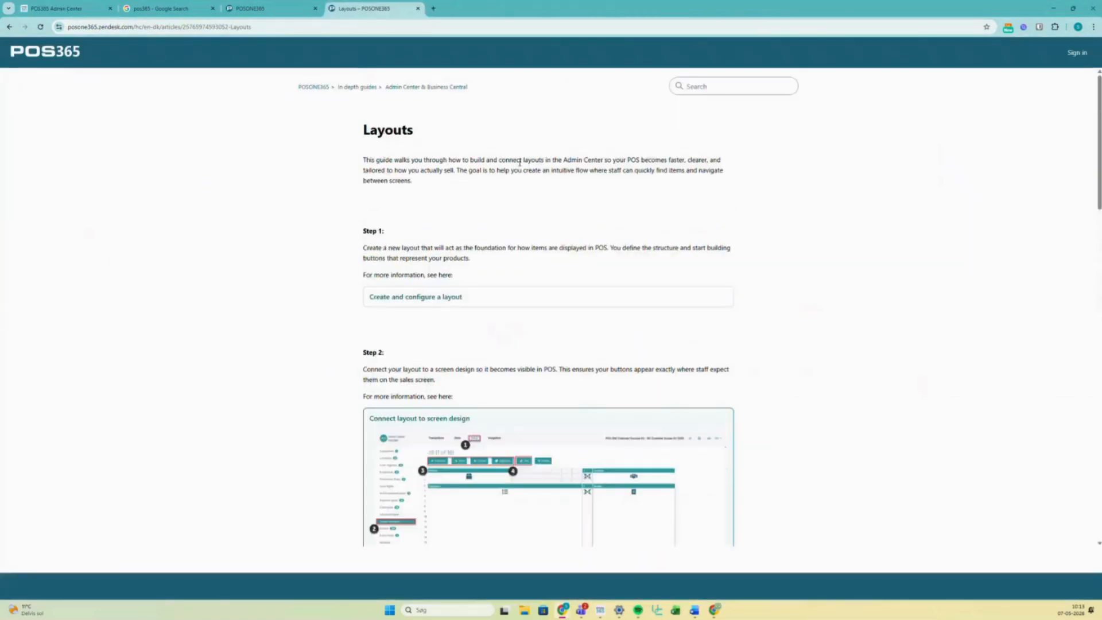
scroll(472, 208, down, 15)
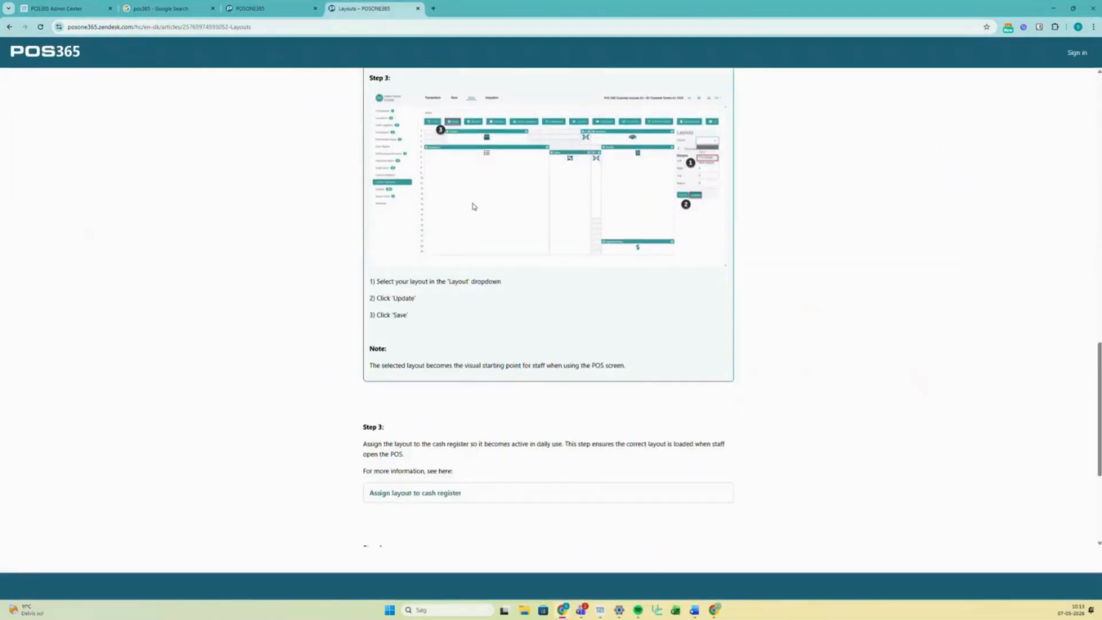
scroll(473, 205, up, 15)
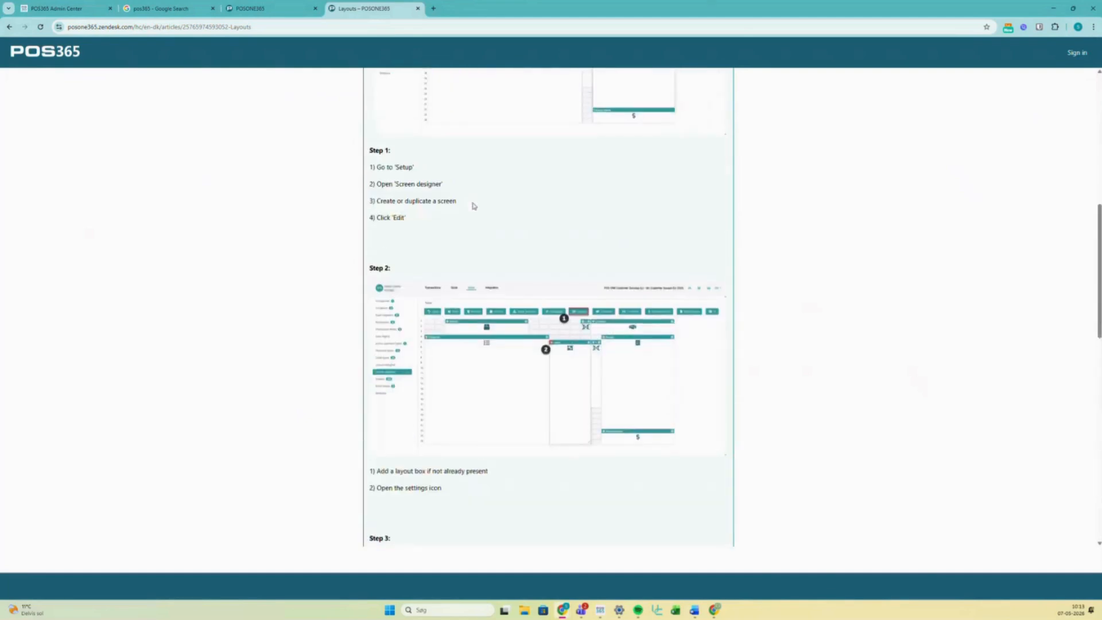
scroll(474, 206, up, 3)
click(450, 296)
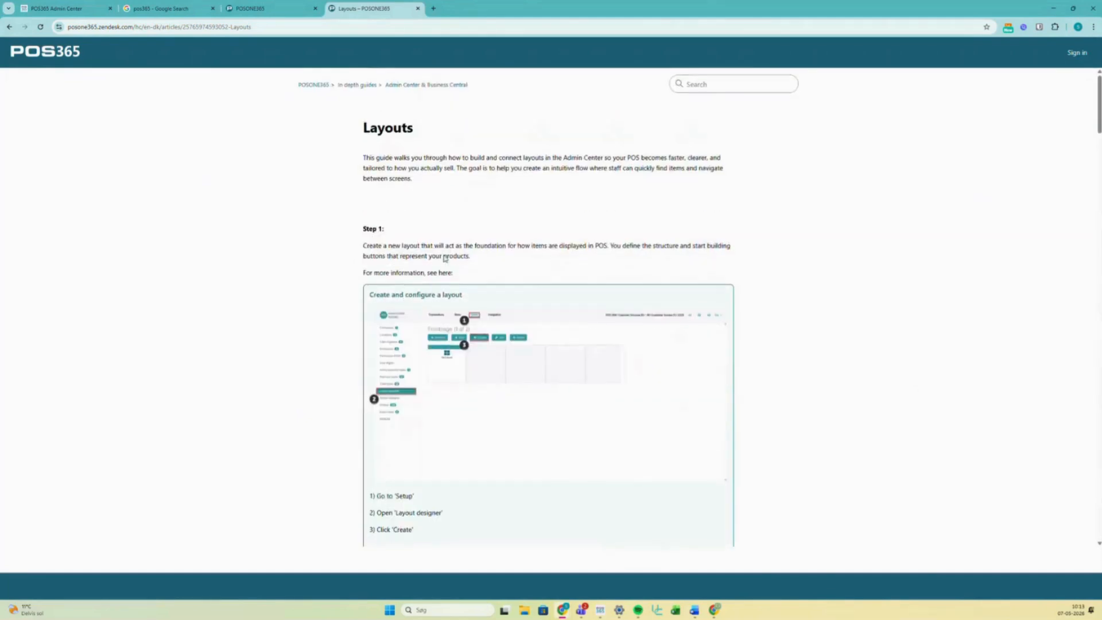
- Read down through the layout creation steps, then return to the Sol shop POS window
scroll(445, 254, down, 1)
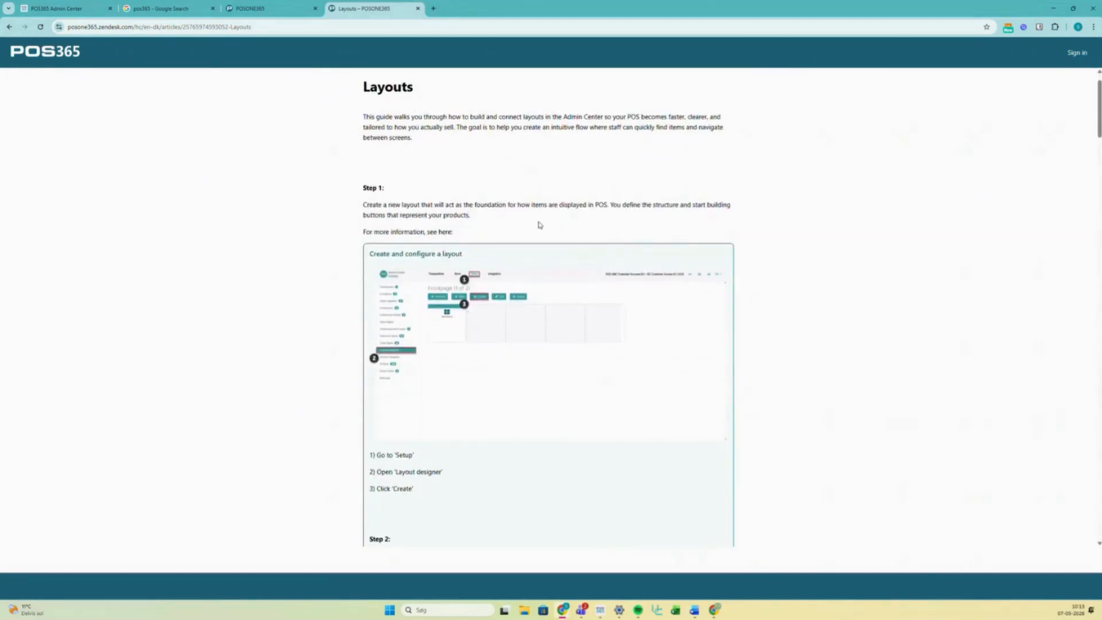
scroll(540, 225, down, 3)
scroll(549, 235, down, 3)
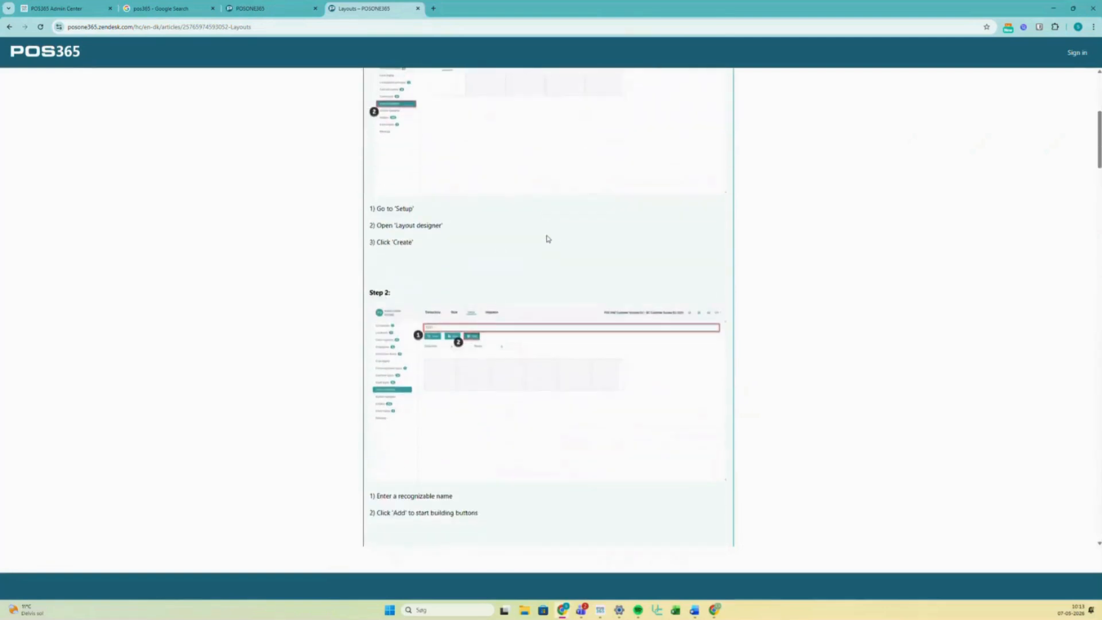
scroll(546, 240, down, 6)
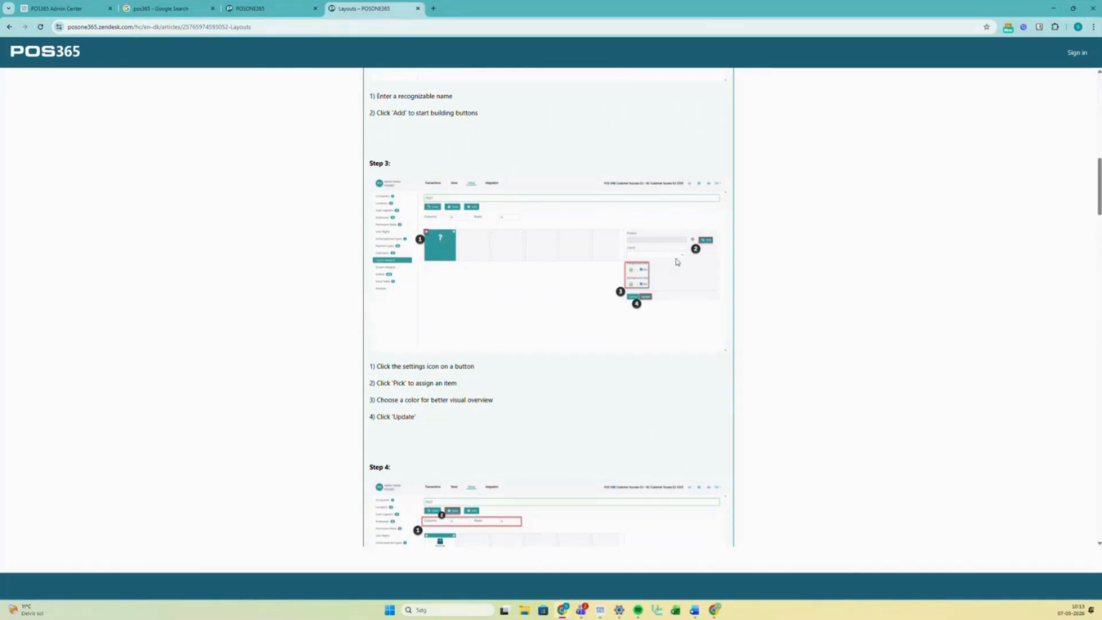
scroll(632, 293, down, 1)
scroll(631, 293, down, 10)
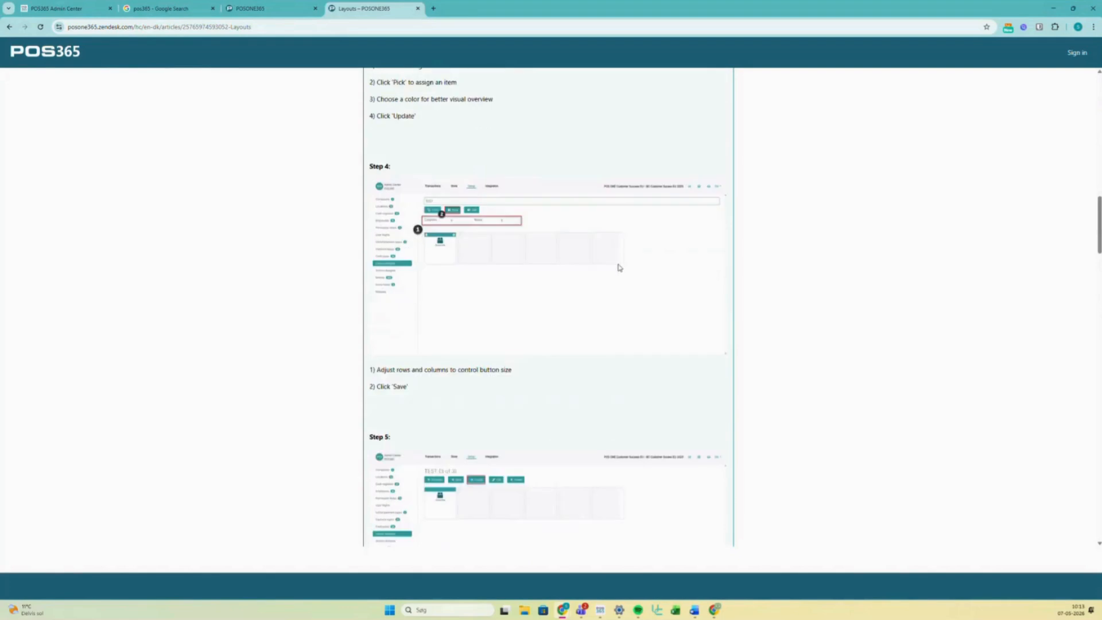
scroll(616, 259, down, 9)
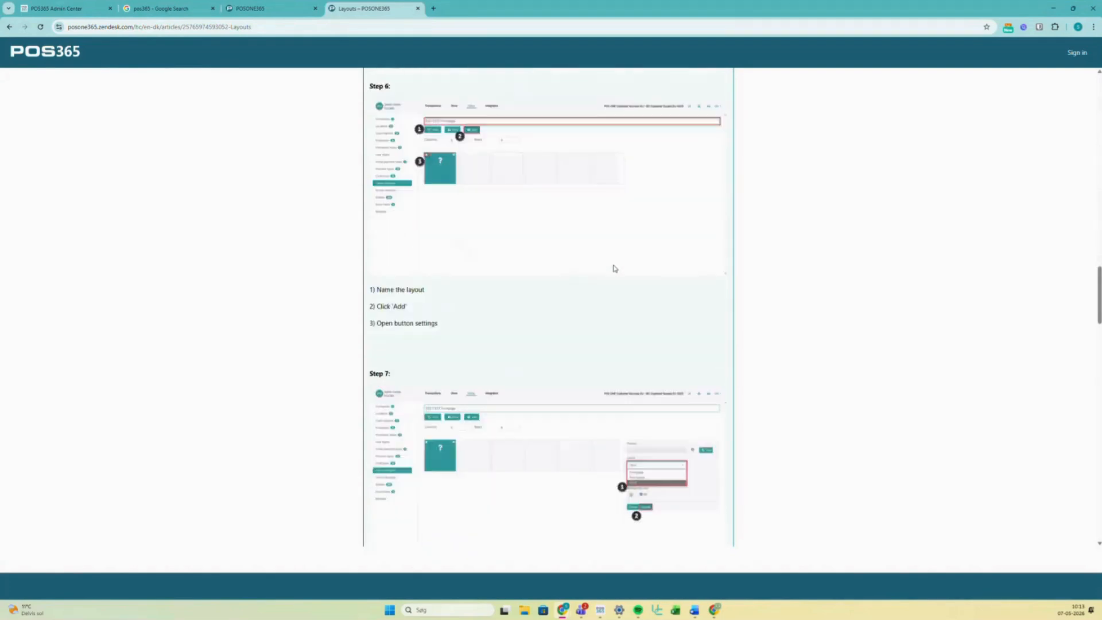
scroll(615, 270, down, 6)
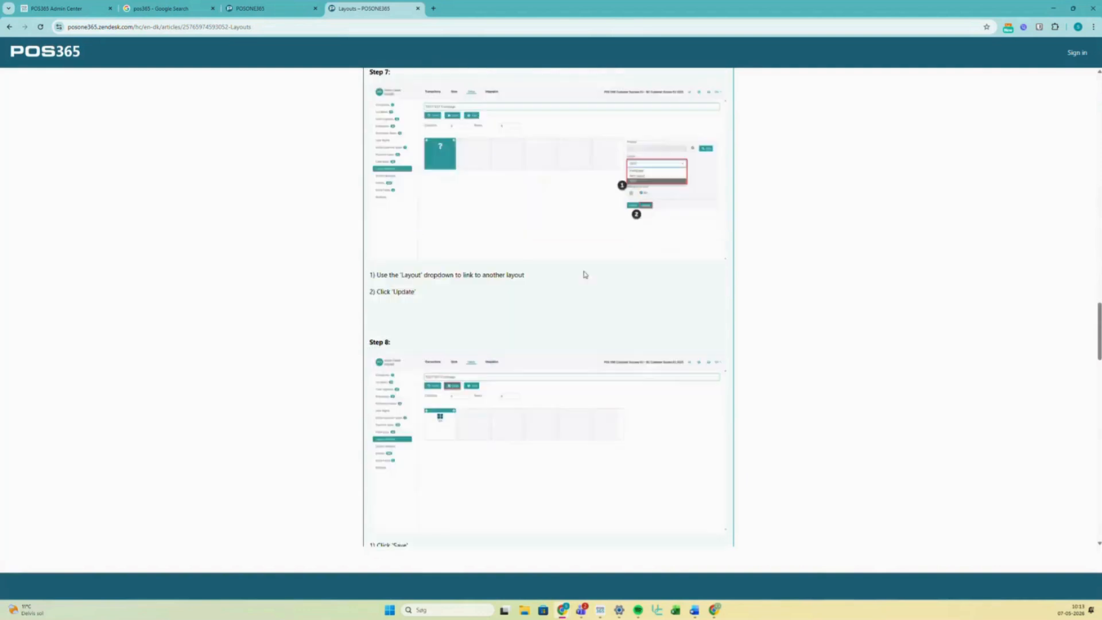
scroll(577, 280, down, 12)
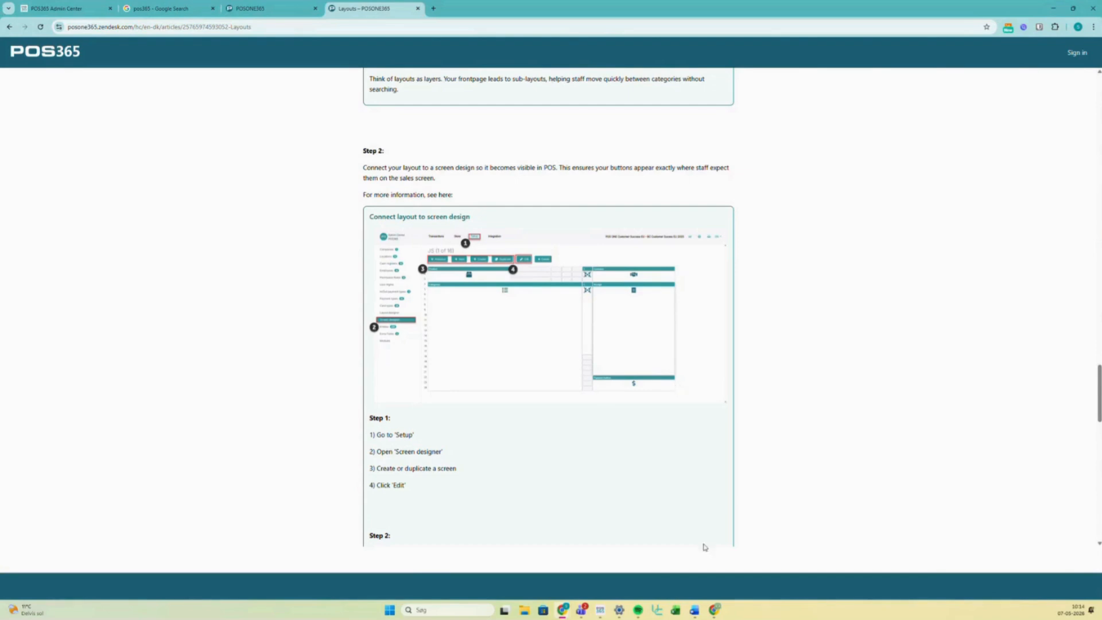
click(600, 610)
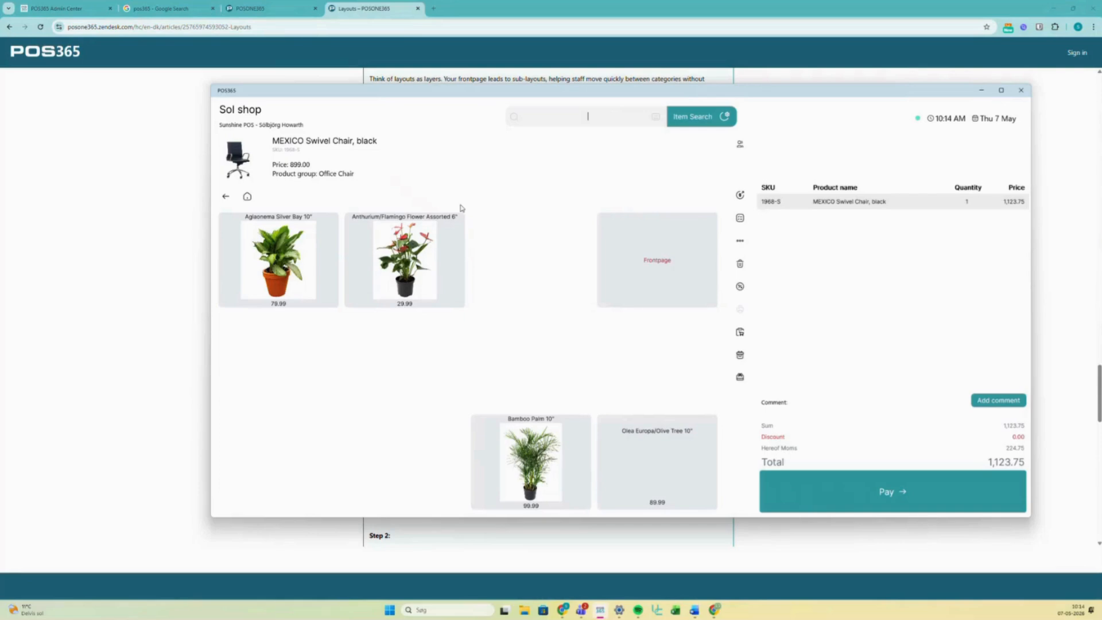
- Minimize the POS, return to the Admin Center tab, and open Companies from the Setup sidebar
click(982, 90)
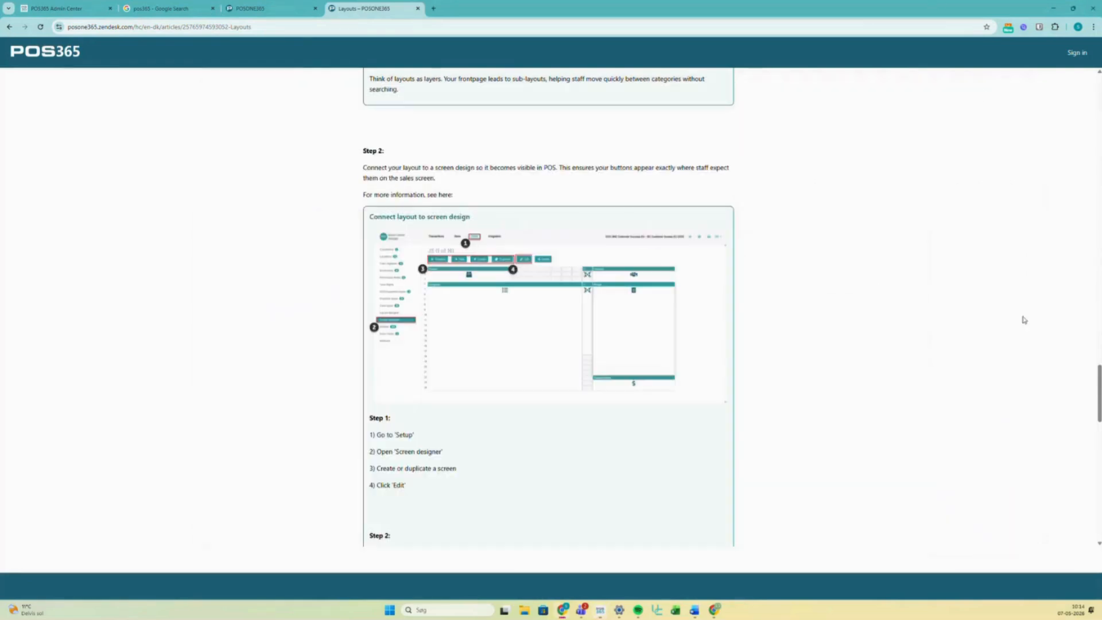
click(84, 12)
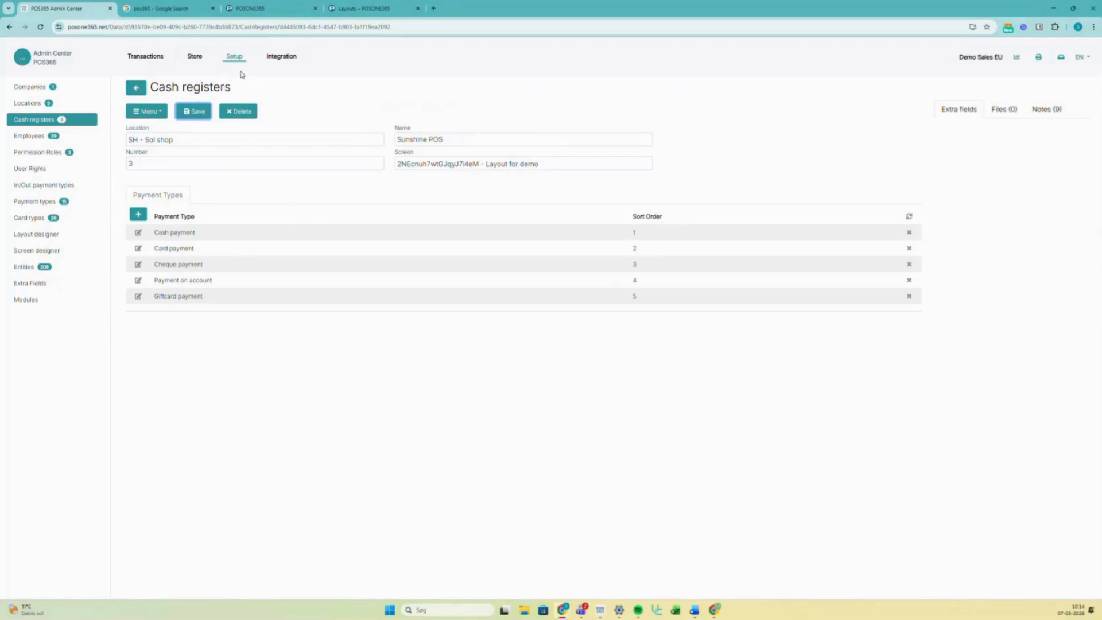
click(29, 103)
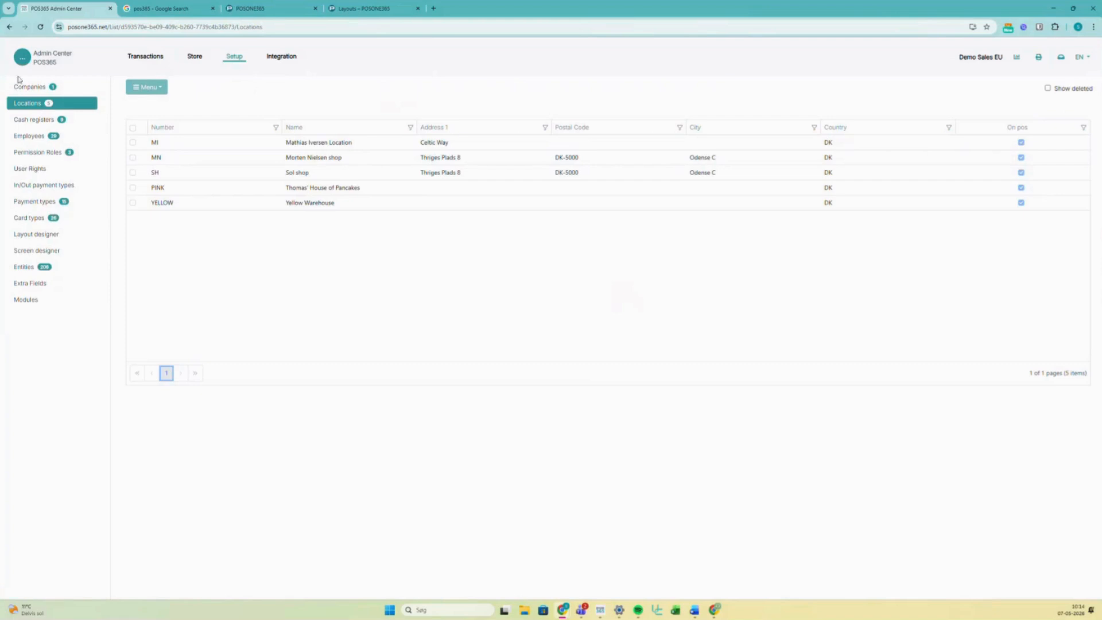
click(28, 86)
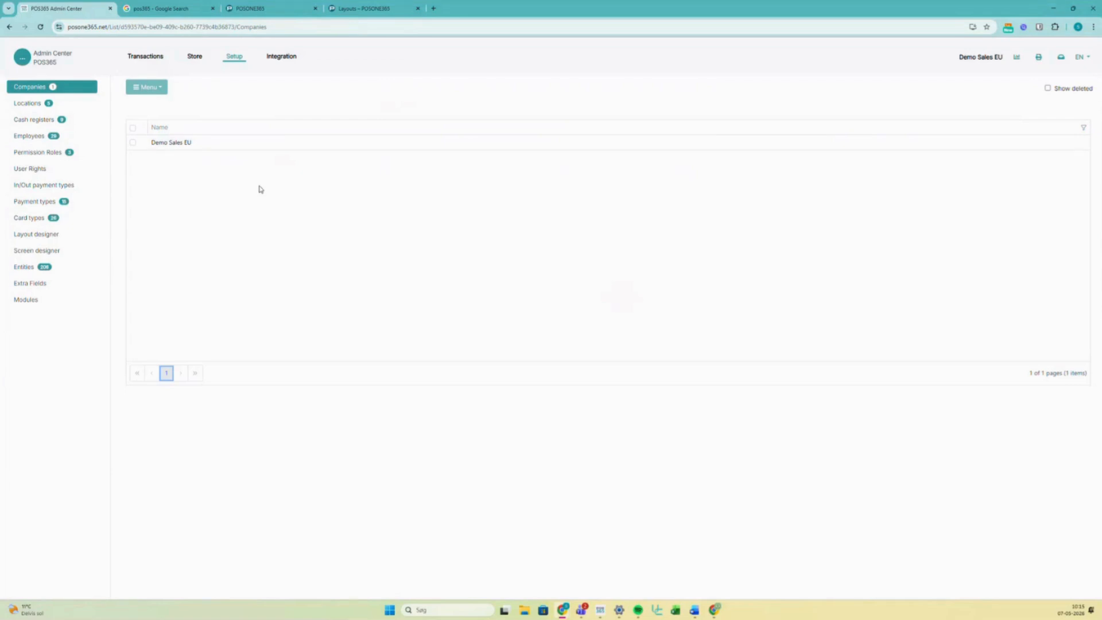
- In Demo Sales EU's Files tab, pick the POS 365 logo image from the computer and upload it
click(162, 144)
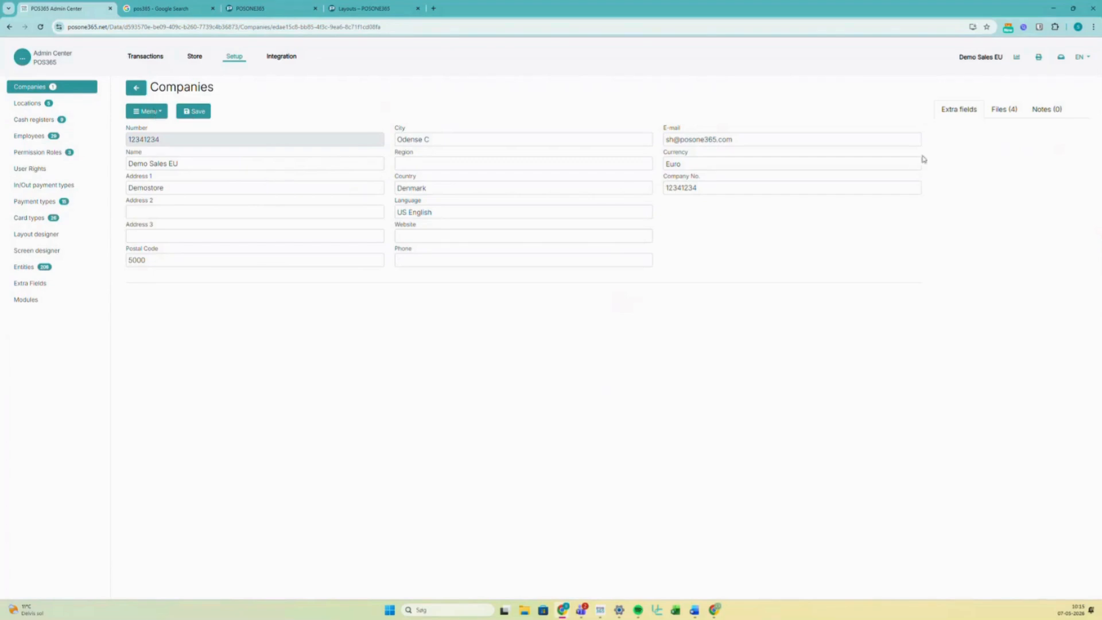
click(1008, 117)
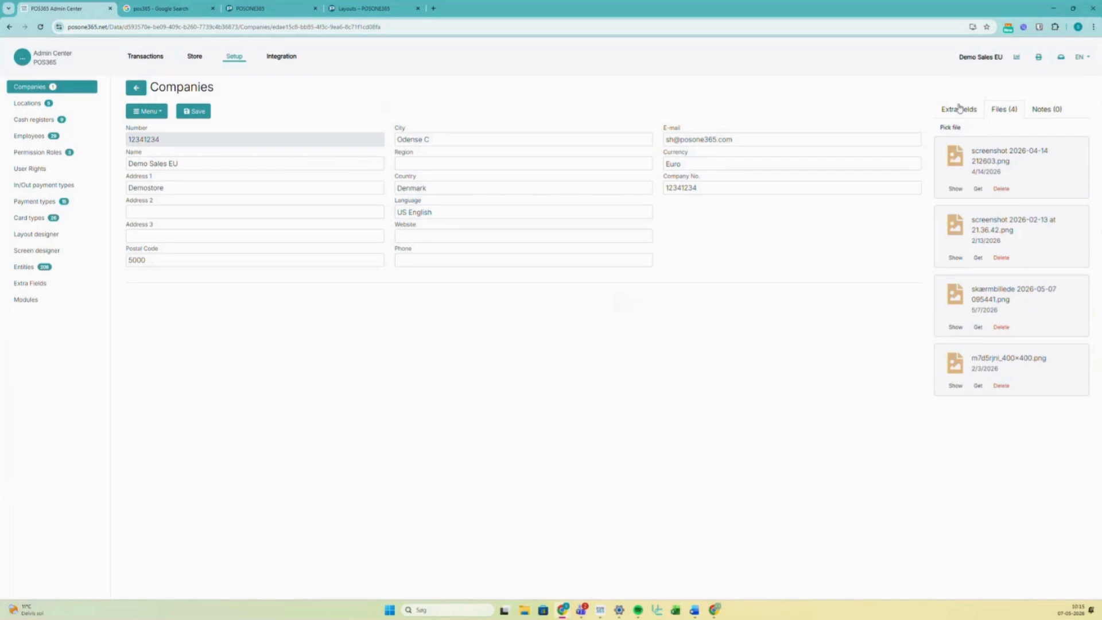
click(950, 128)
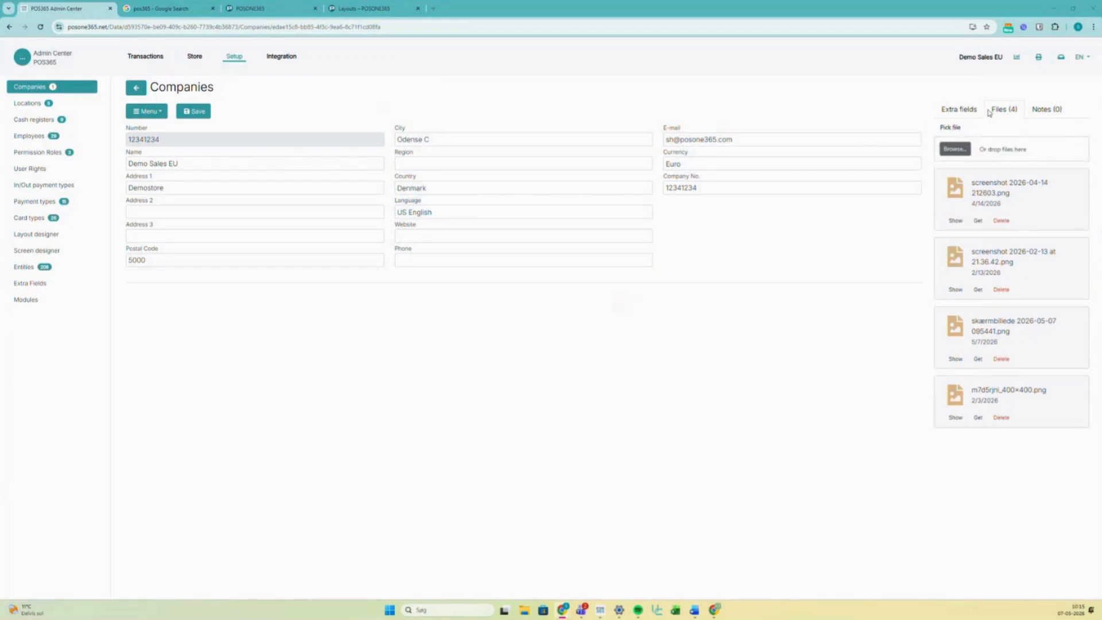
click(955, 149)
scroll(287, 143, up, 1)
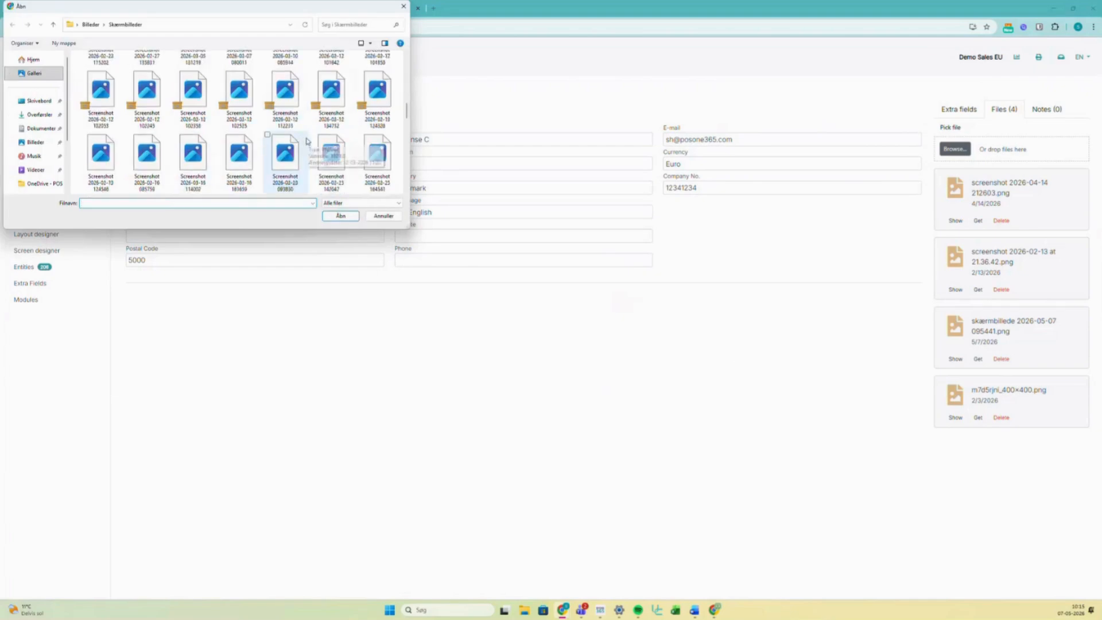
scroll(307, 140, down, 10)
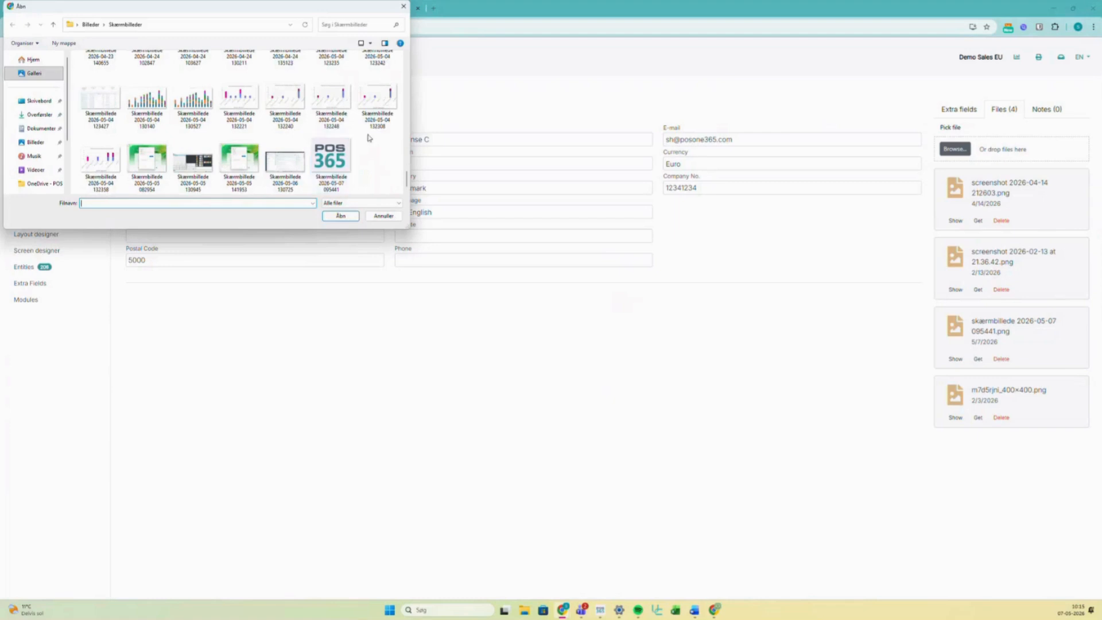
click(328, 162)
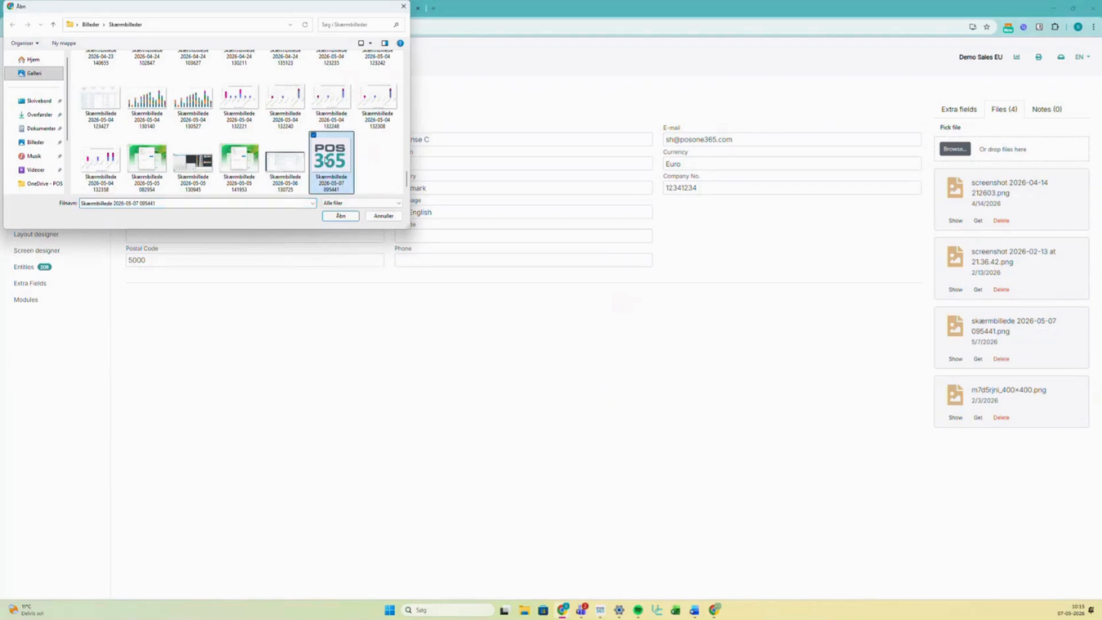
click(345, 219)
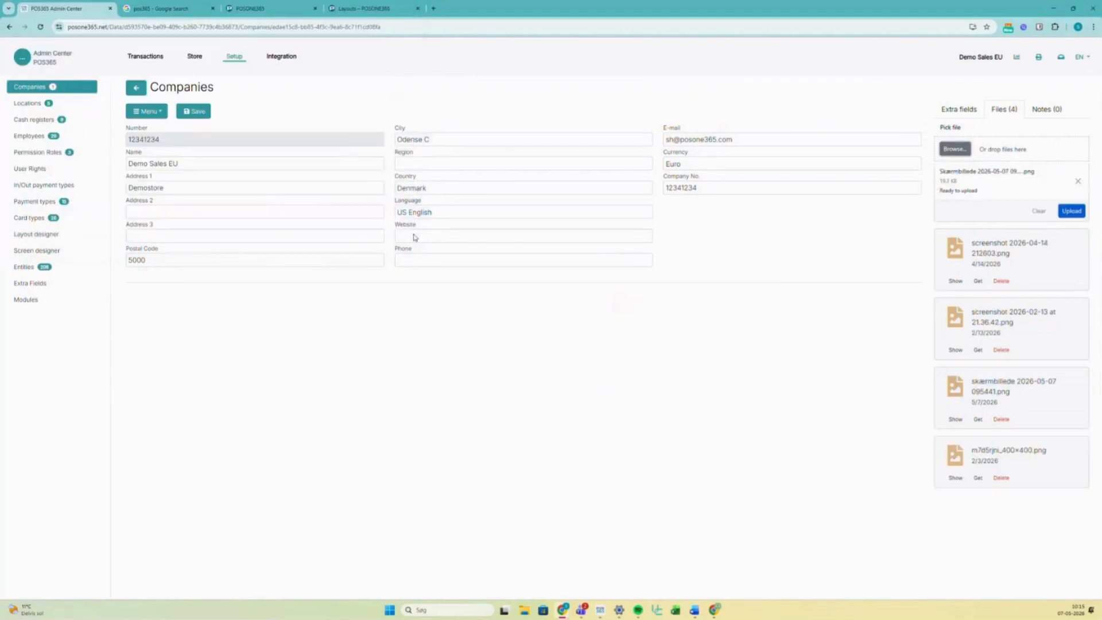
click(1076, 213)
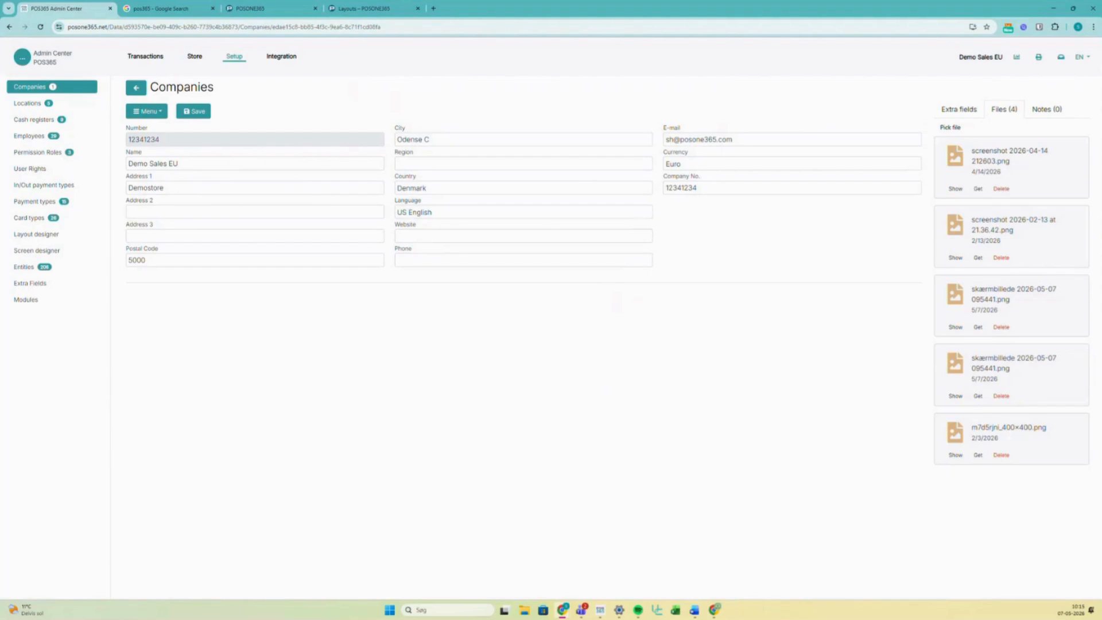
- Open the SH Sol shop location from Locations and choose Menu > Settings
click(44, 107)
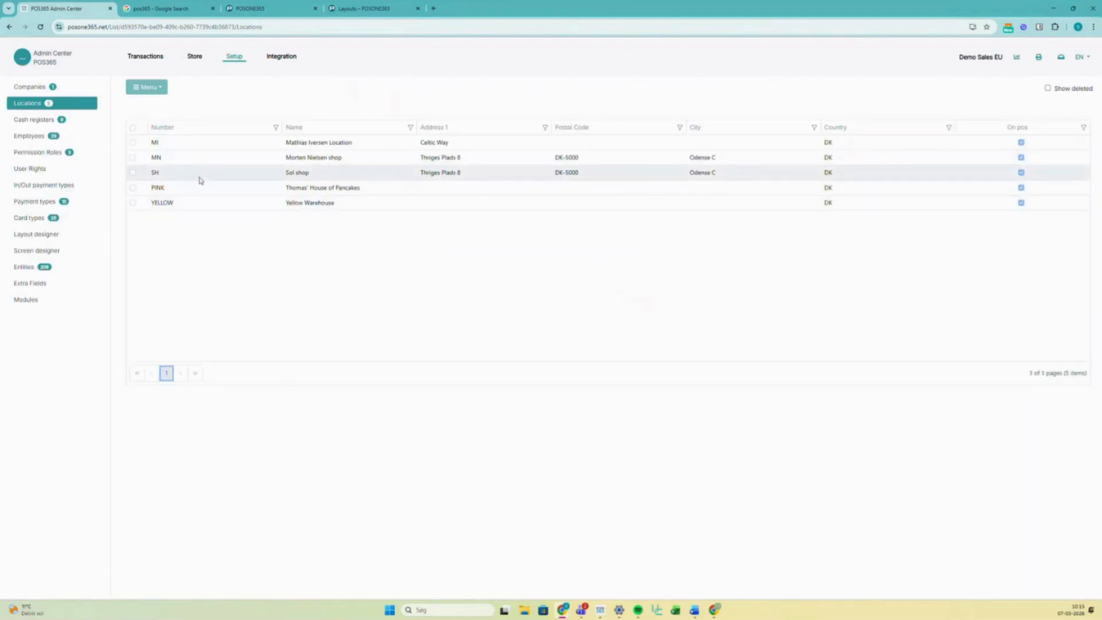
click(262, 176)
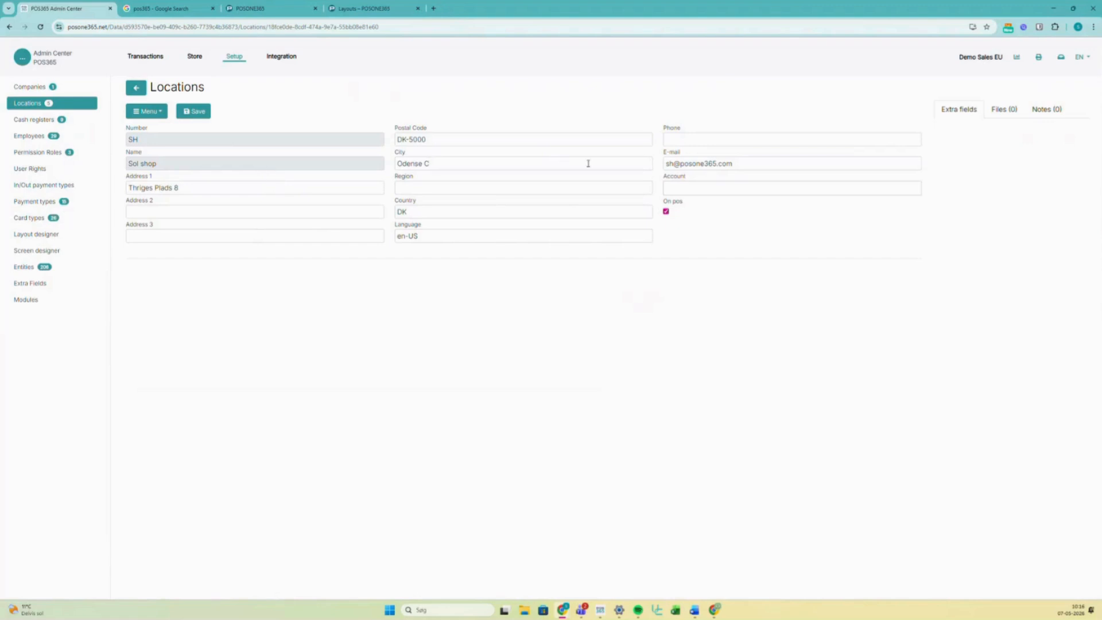
click(147, 111)
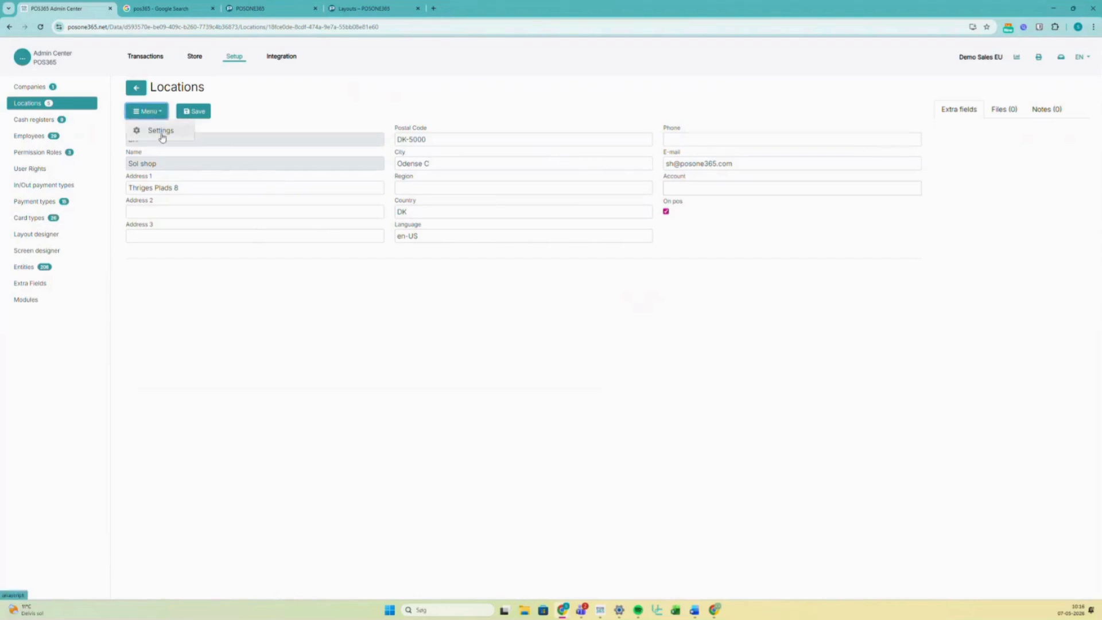
click(157, 129)
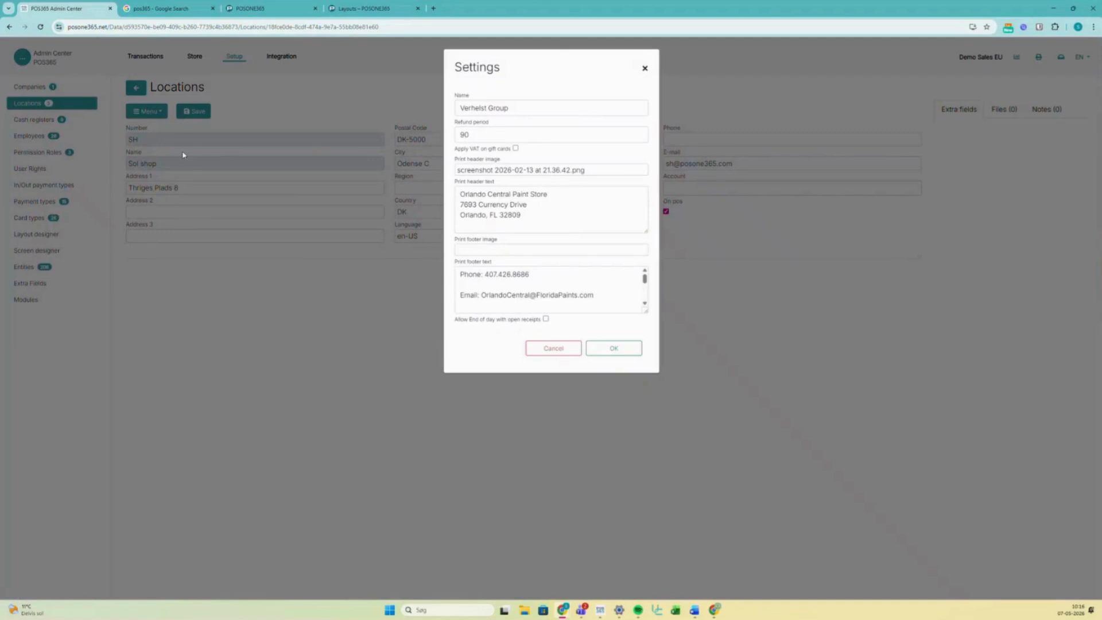
- Rename the receipt settings to 'POS-ONE' and set the POS 365 logo as the print header image
triple_click(522, 111)
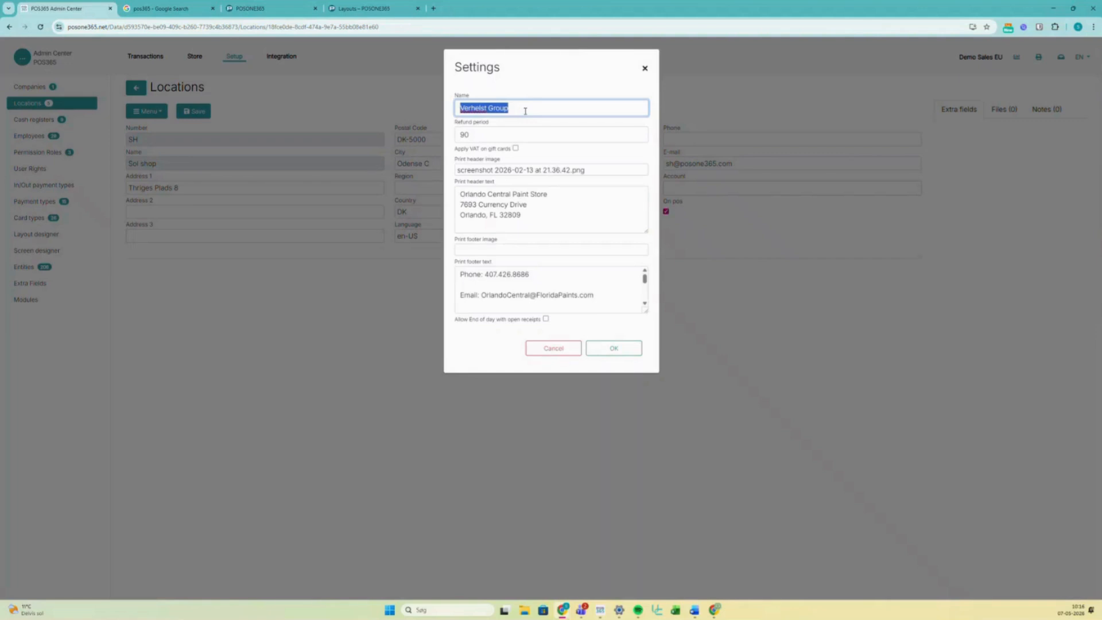
key(BackSpace)
text(POS-ONE)
click(552, 171)
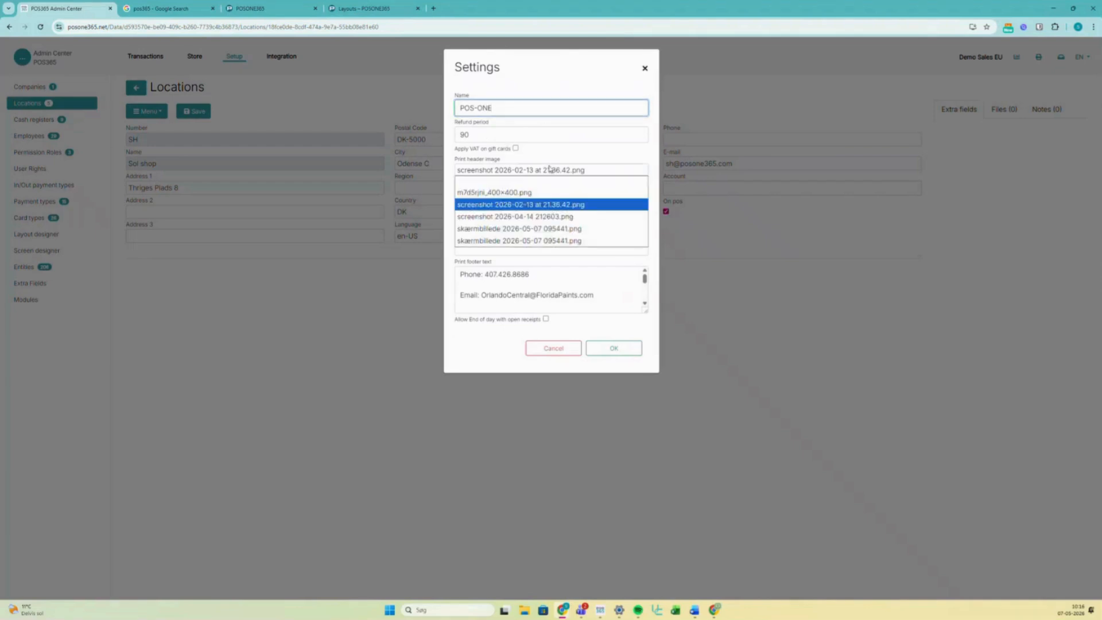
click(549, 241)
- Replace the print header text with the shop's two-line street address and postcode/city
click(539, 216)
key(ctrl+a)
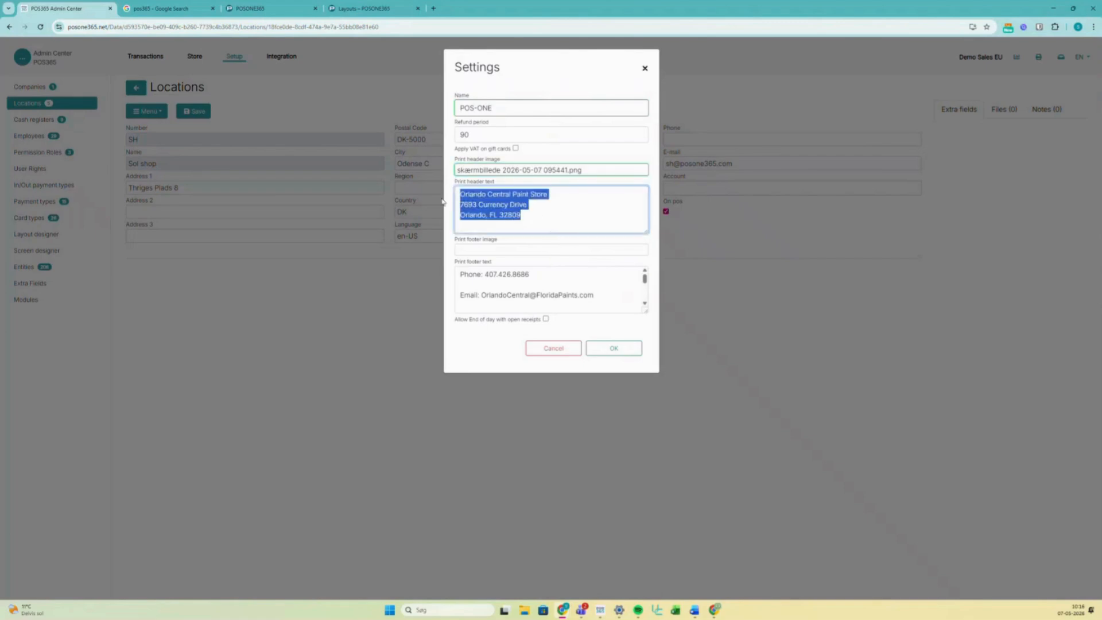
key(BackSpace)
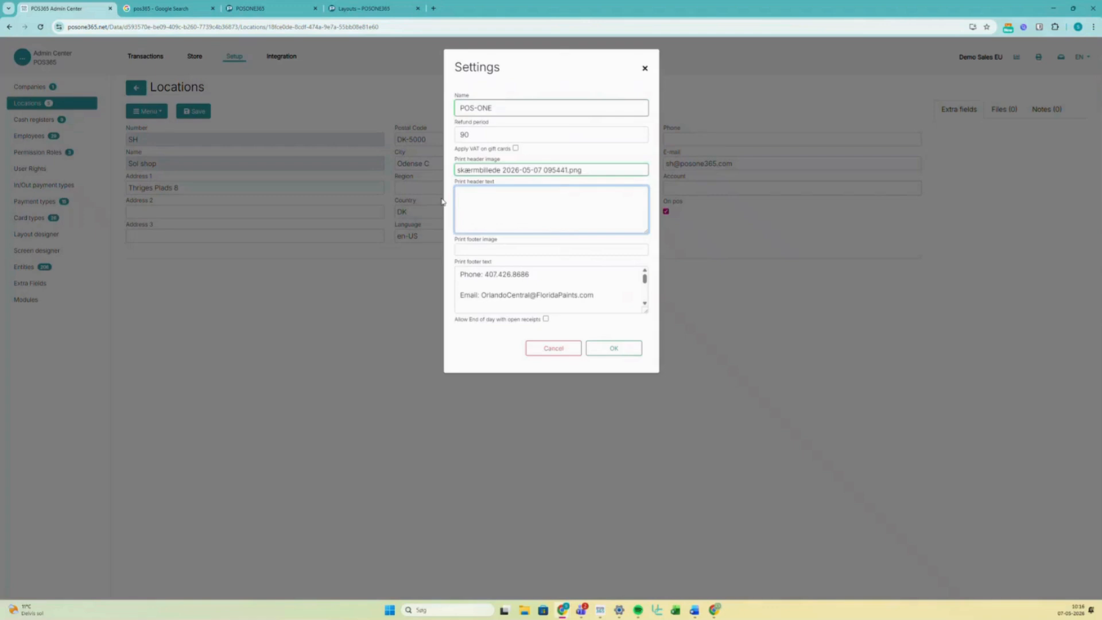
text(You)
key(BackSpace)
key(BackSpace)
key(BackSpace)
key(Return)
text(%0)
key(BackSpace)
- Leave the print footer image empty and review the footer text
click(506, 256)
click(501, 253)
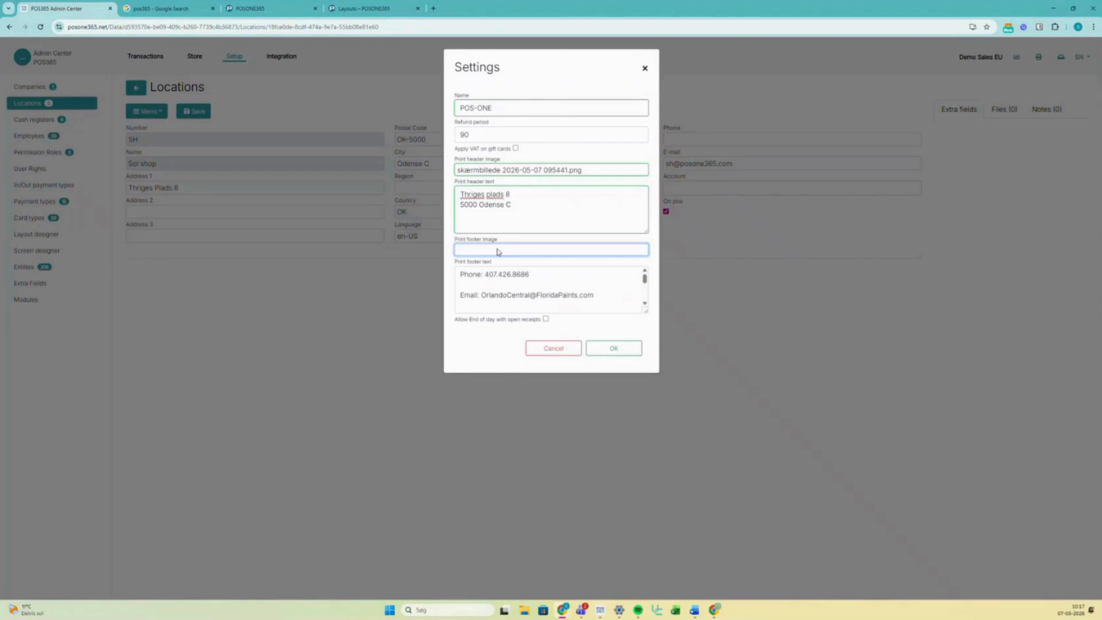
scroll(541, 282, down, 5)
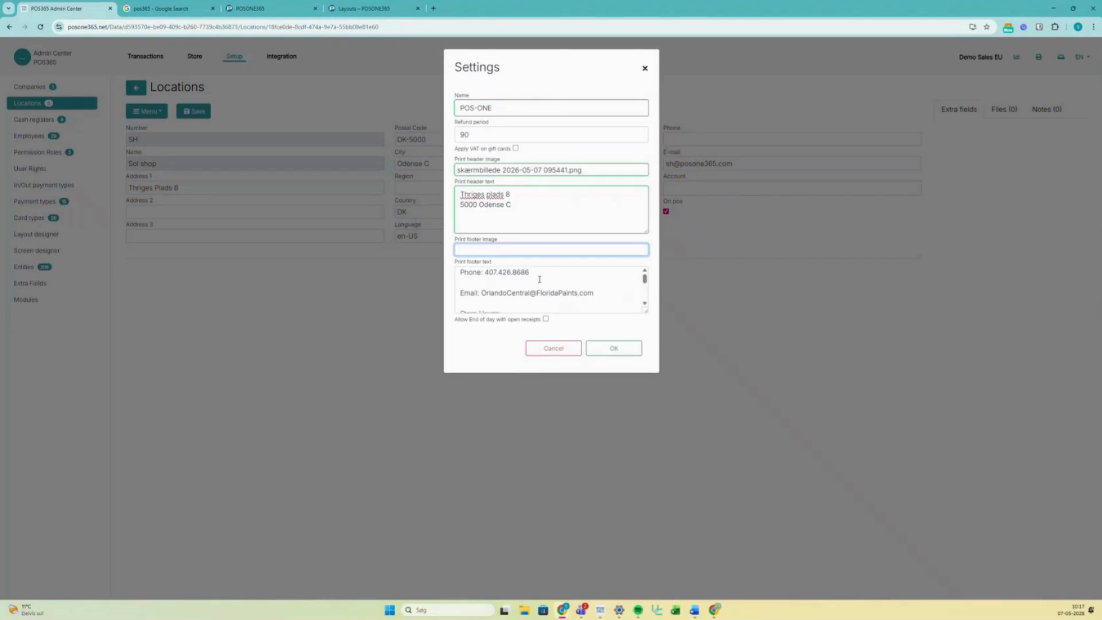
scroll(541, 289, up, 5)
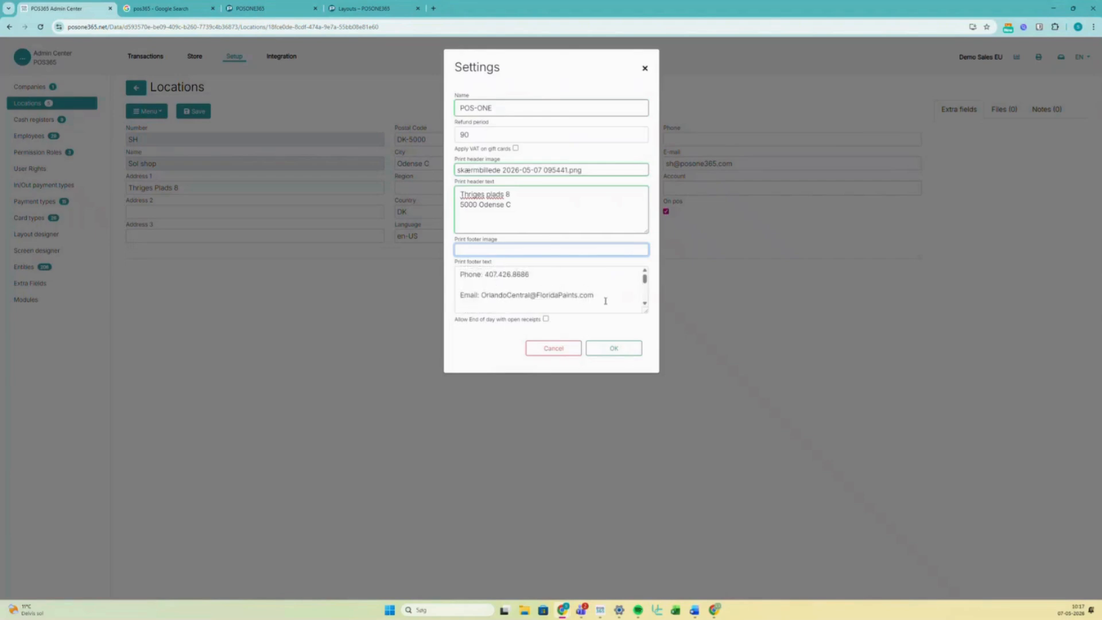
scroll(560, 291, down, 5)
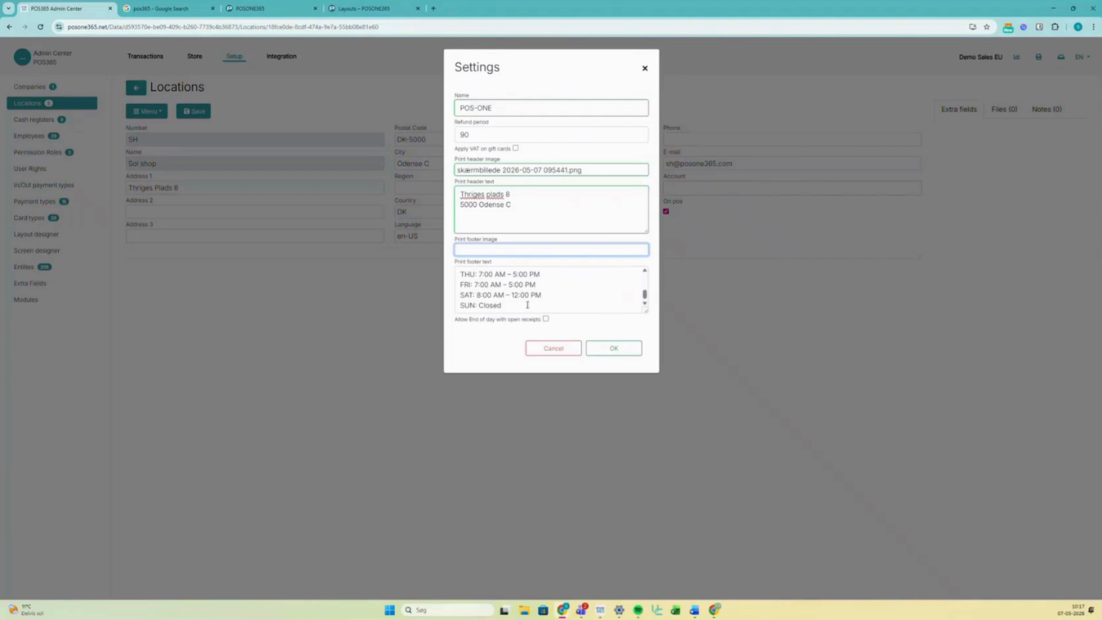
scroll(527, 305, up, 5)
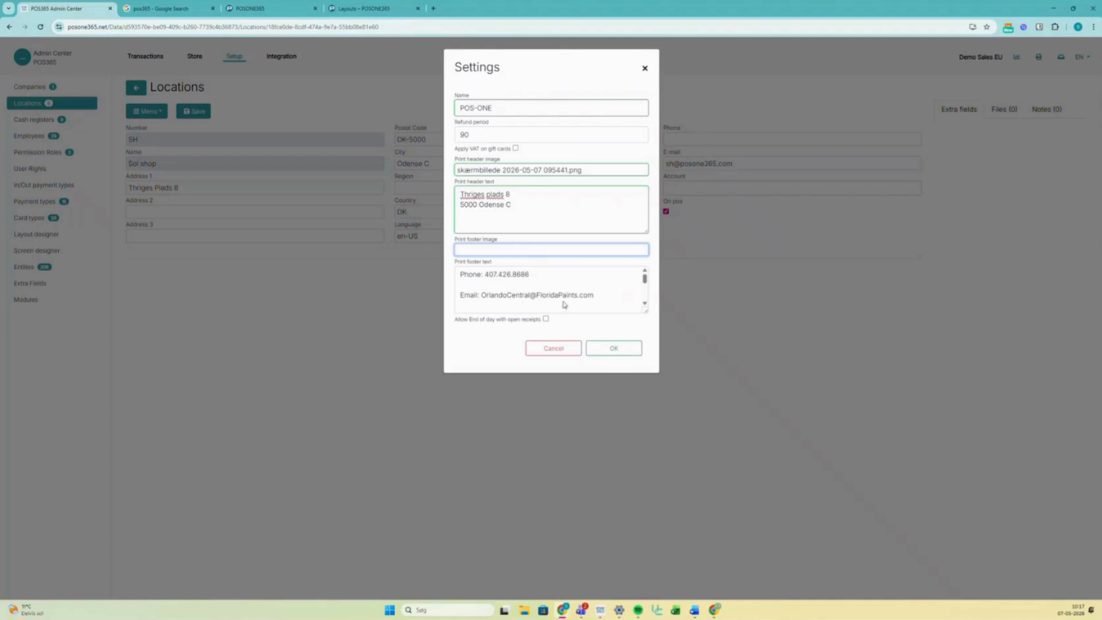
- Replace the footer's e-mail address with the new support address and save the settings
drag(595, 295, 538, 298)
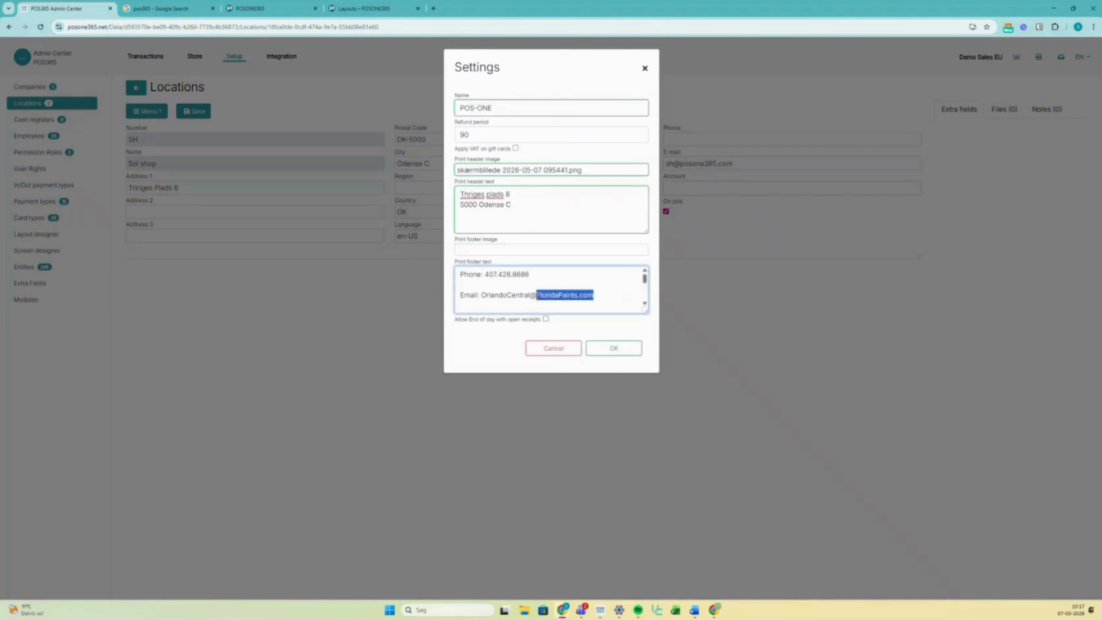
key(BackSpace)
key(BackSpace)
key(BackSpace)
key(BackSpace)
key(BackSpace)
key(BackSpace)
key(BackSpace)
key(BackSpace)
key(BackSpace)
key(BackSpace)
key(BackSpace)
key(BackSpace)
key(BackSpace)
key(BackSpace)
key(BackSpace)
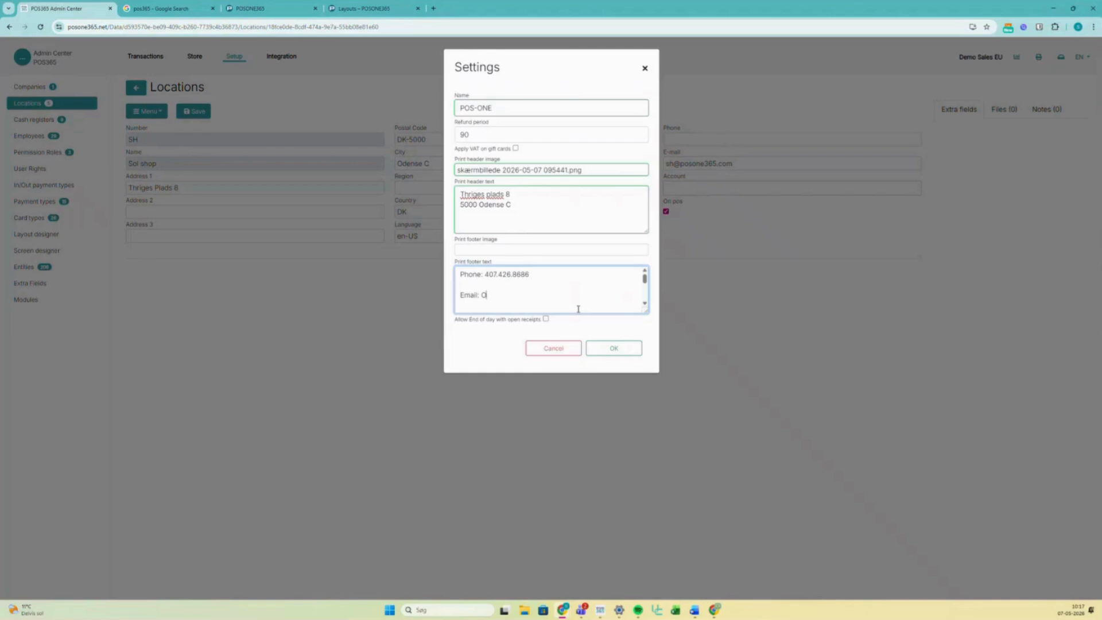
key(BackSpace)
text(POS)
key(BackSpace)
key(BackSpace)
key(BackSpace)
scroll(576, 306, down, 3)
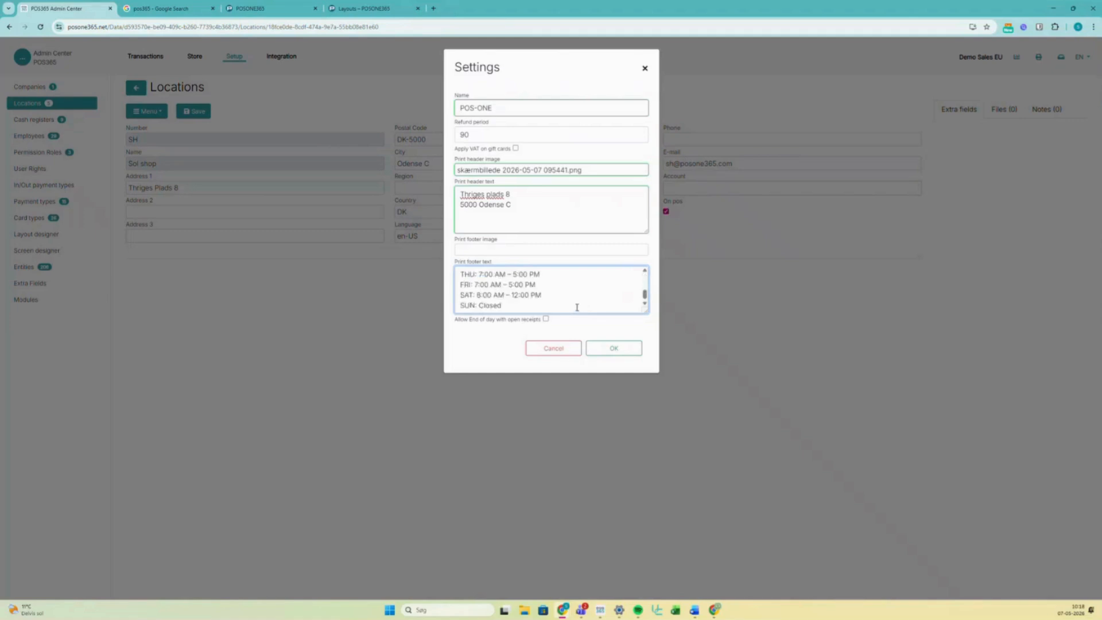
click(603, 358)
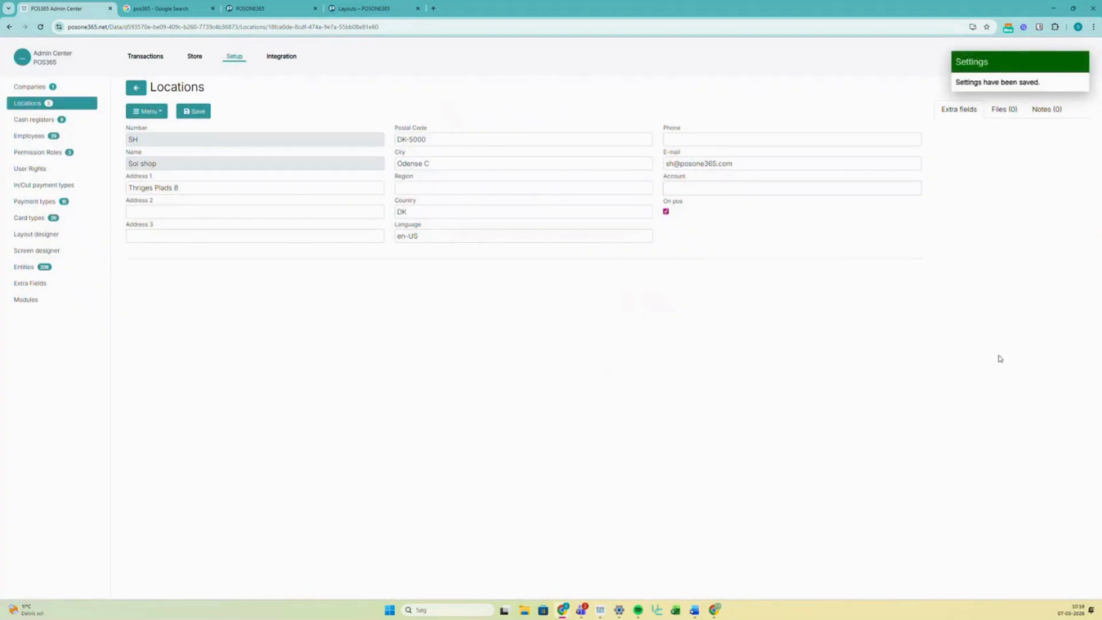
- Bring up the POS365 client and close its sales window, leaving the Demo Sales EU staff login
click(601, 610)
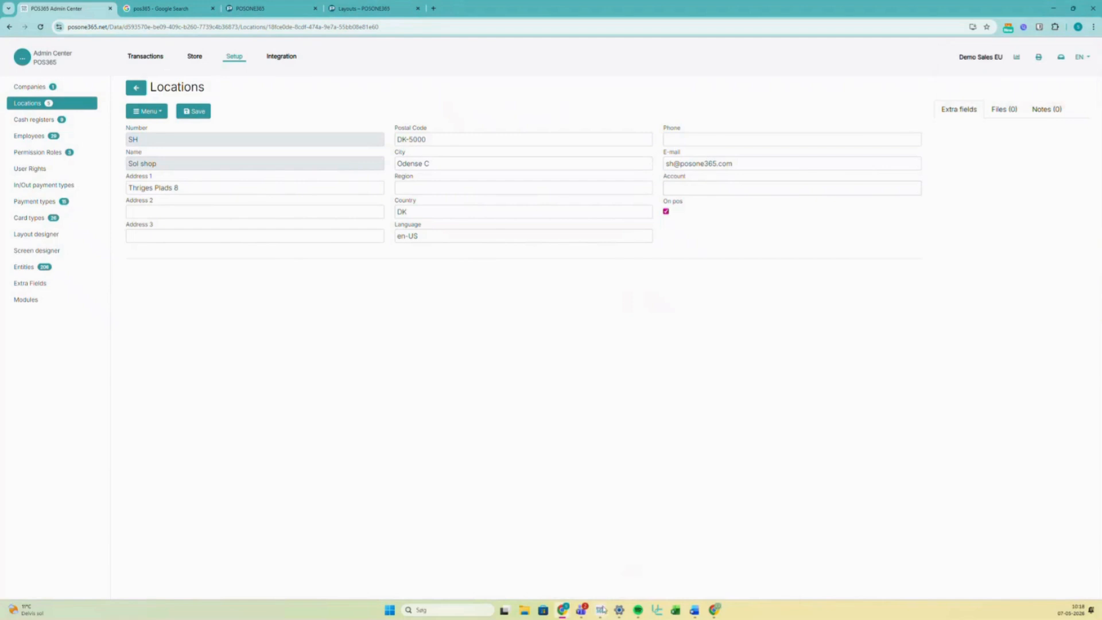
click(1024, 94)
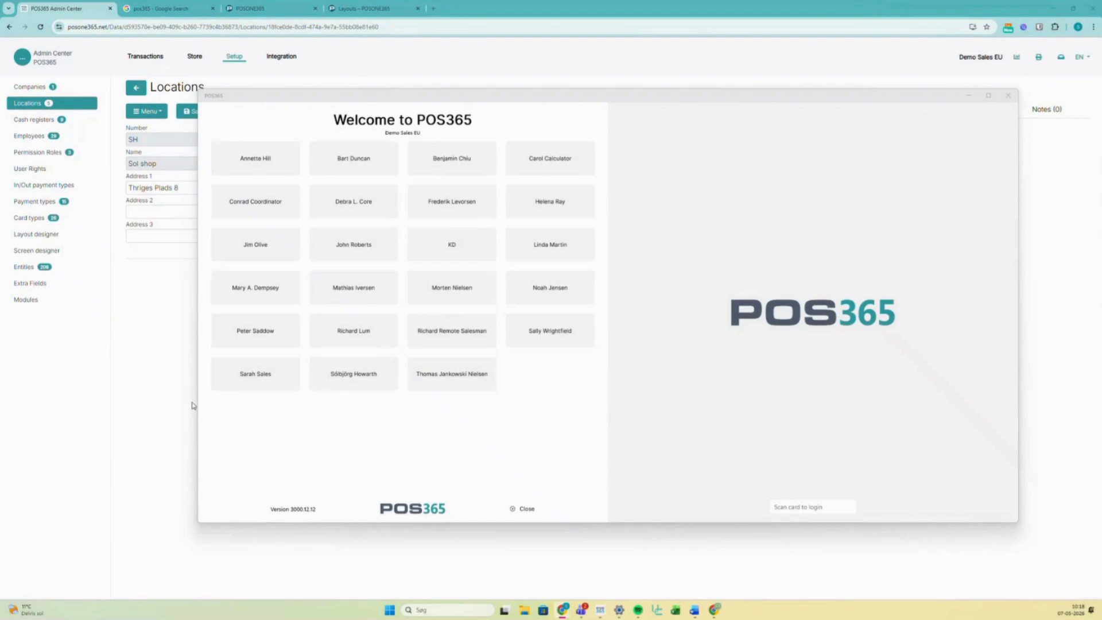
- Log in to the register as the clerk with their PIN
click(324, 386)
text(123)
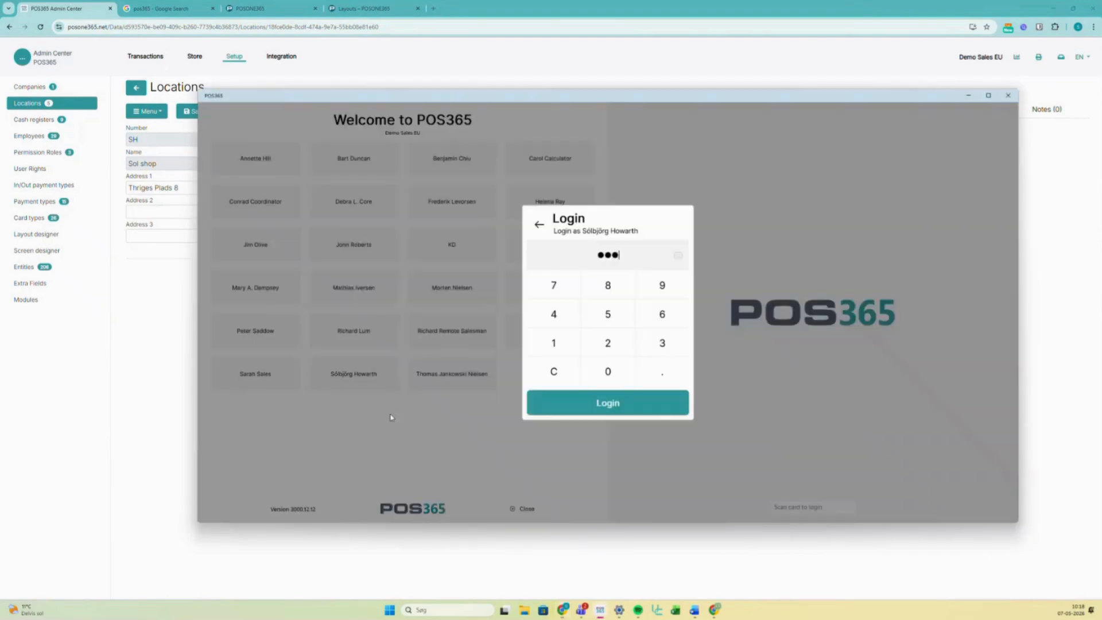
text(4)
key(Return)
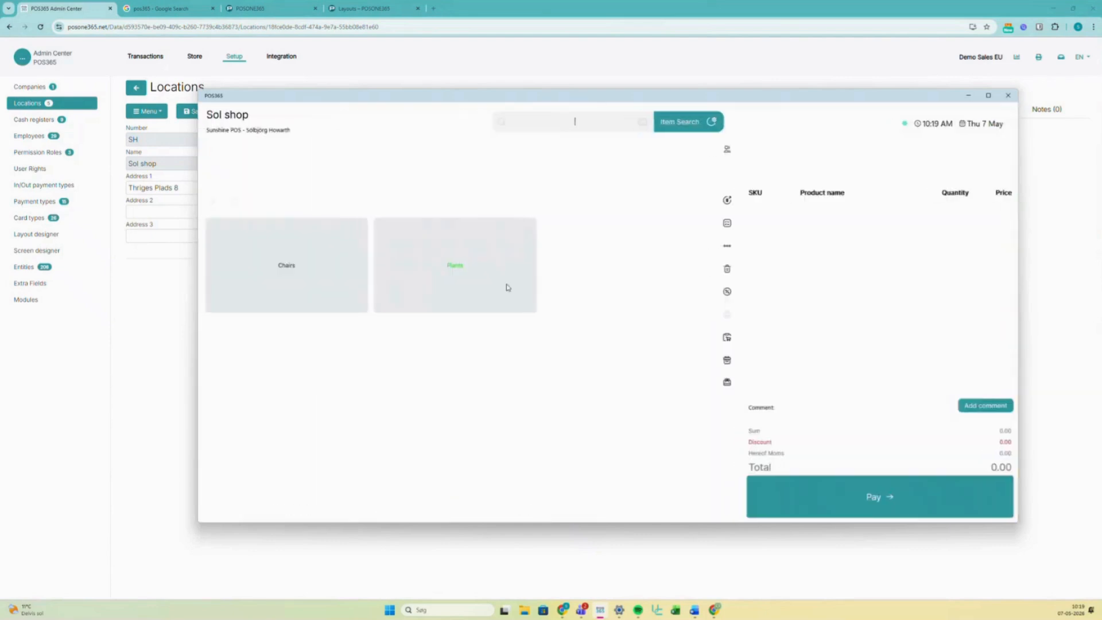
- Sell one MOSCOW Swivel Chair, red from Chairs and take 623.75 in cash
click(322, 297)
click(685, 268)
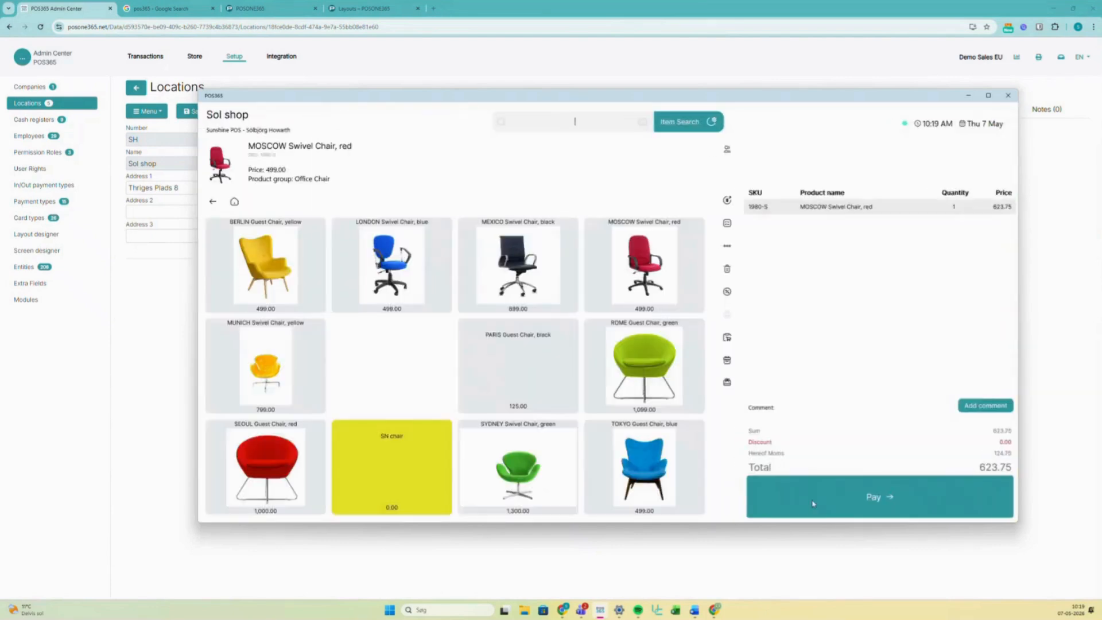
click(812, 504)
click(842, 256)
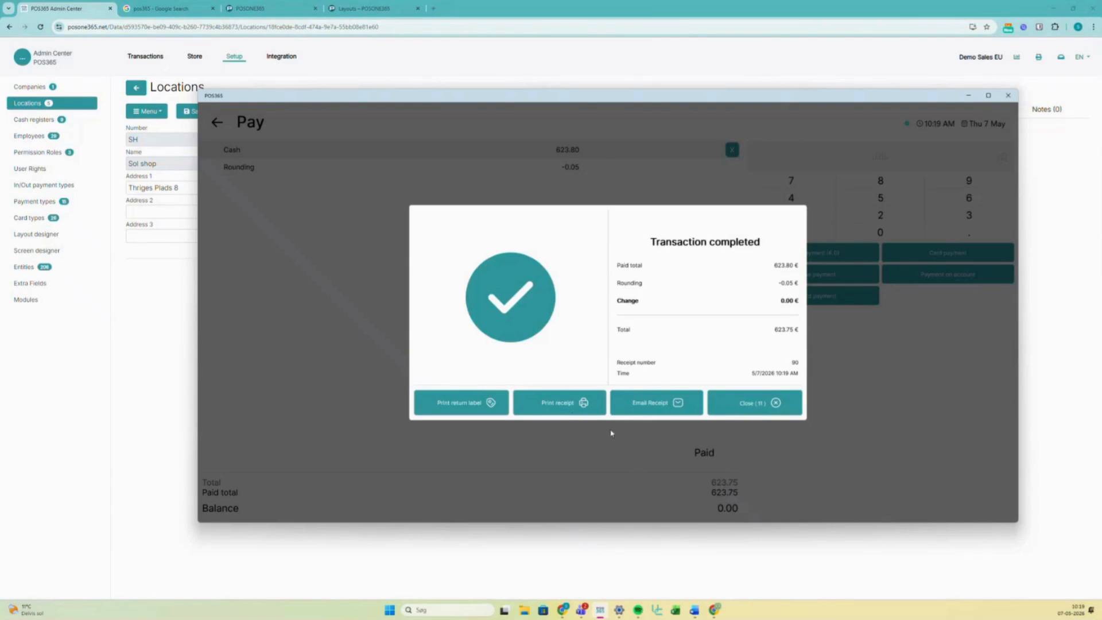
- Print the sale's receipt, save it as a PDF, and close the transaction summary
click(591, 409)
drag(487, 98, 1, 180)
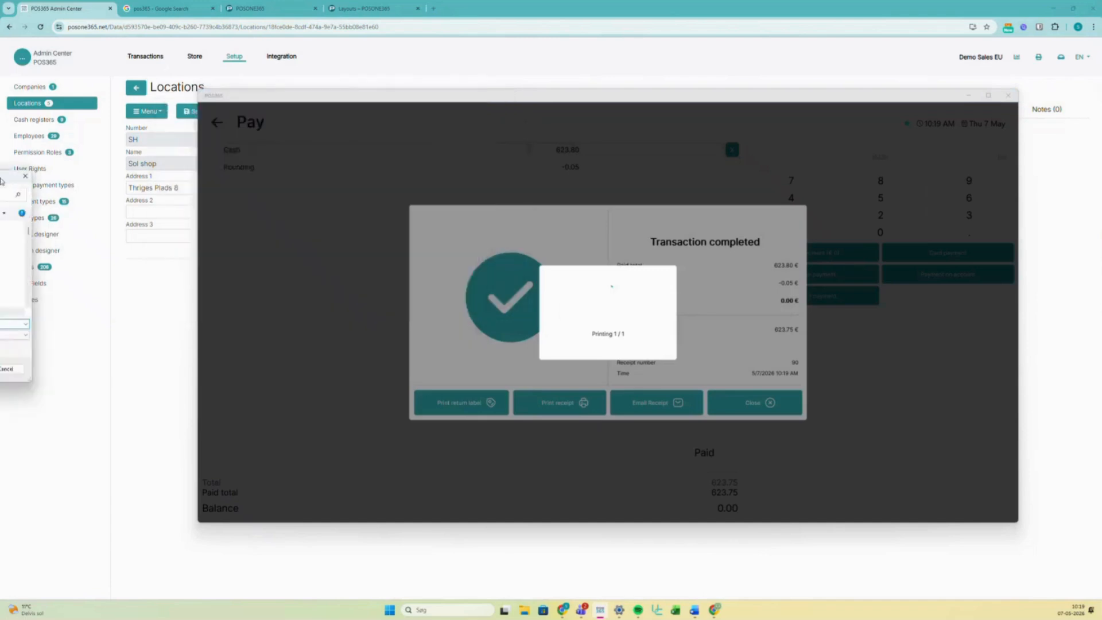
click(6, 369)
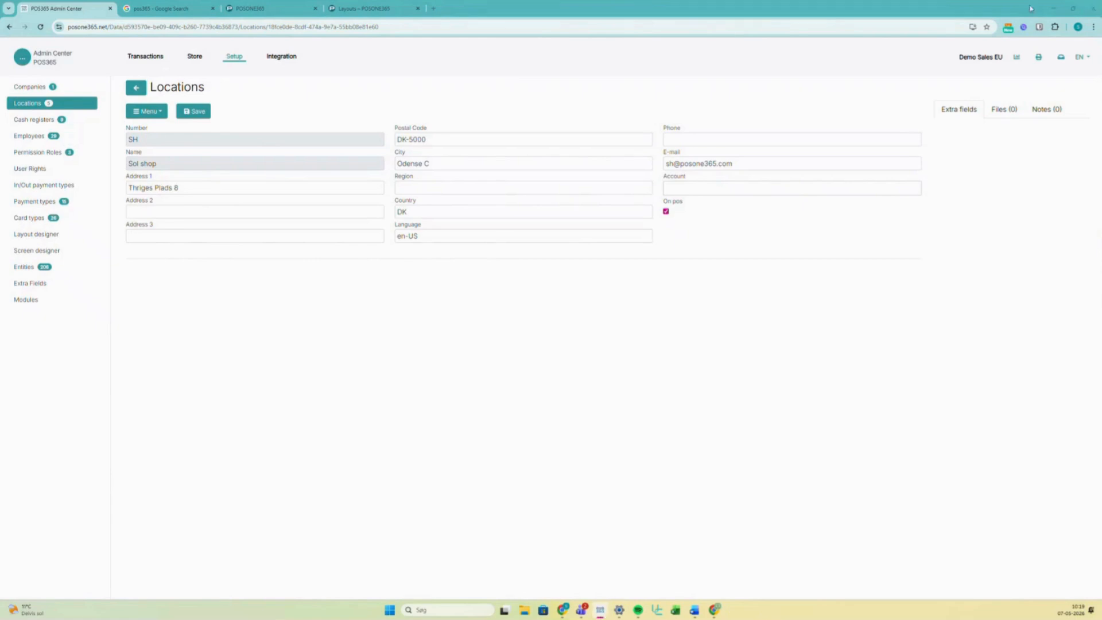
click(1053, 9)
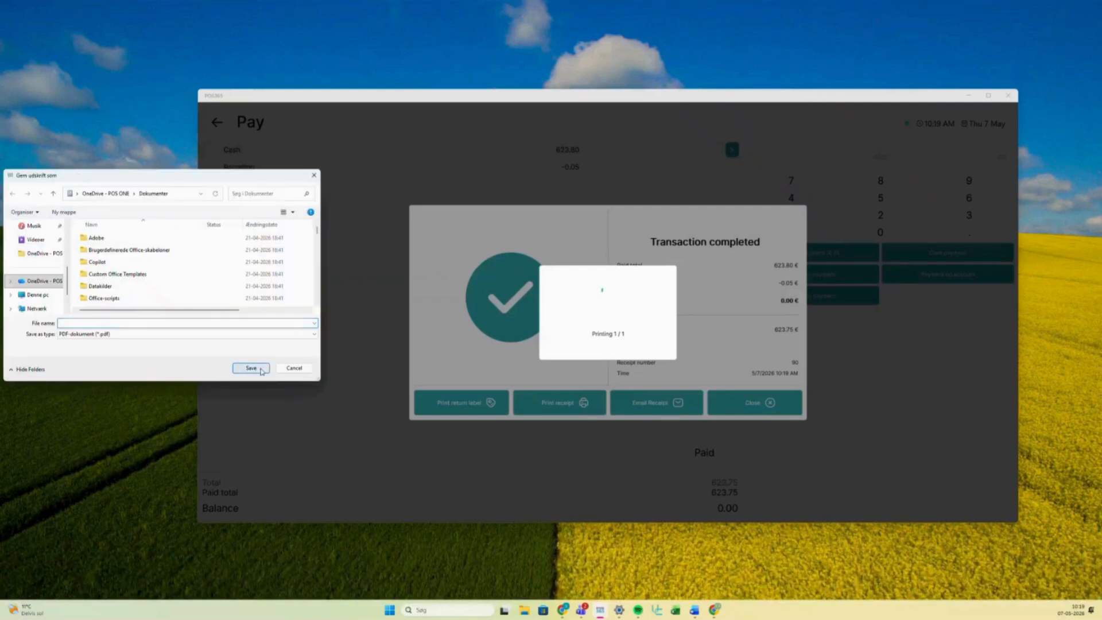
text(15)
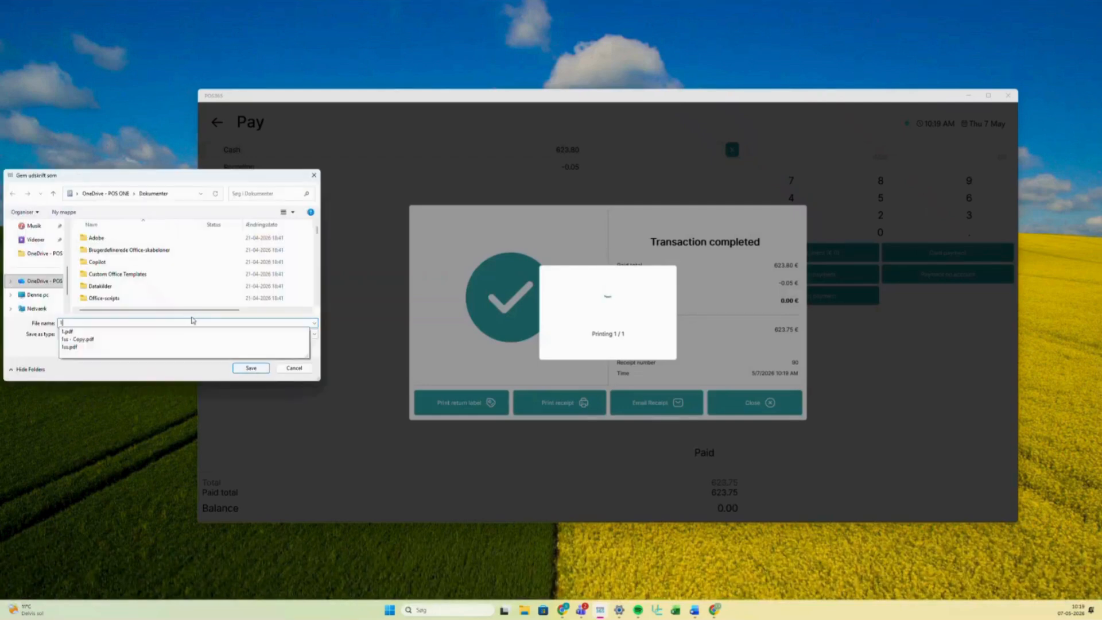
click(250, 369)
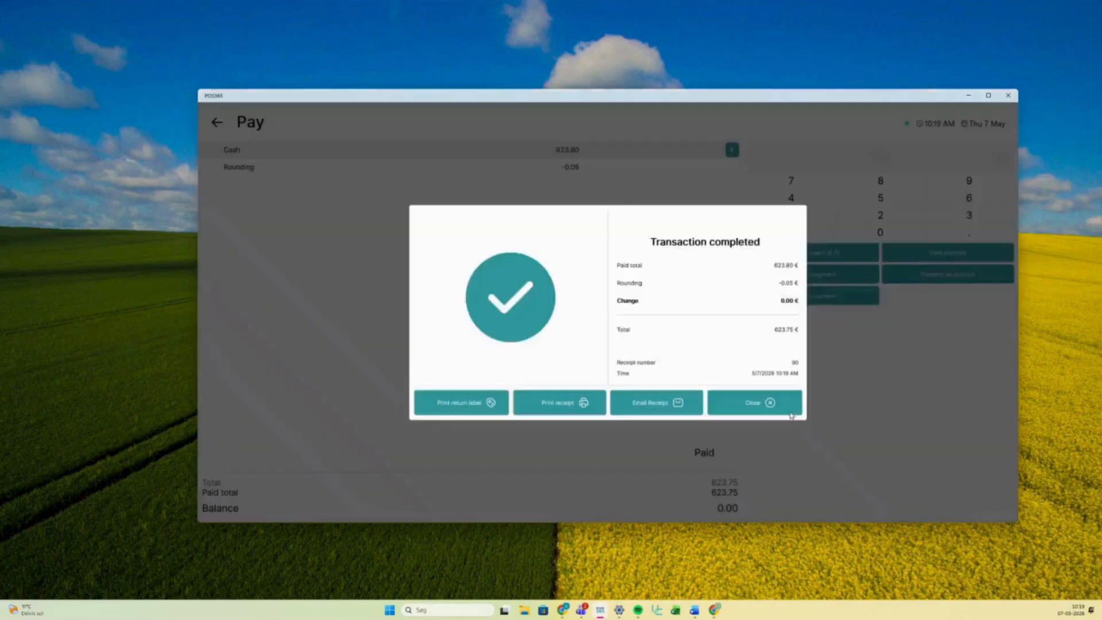
click(769, 405)
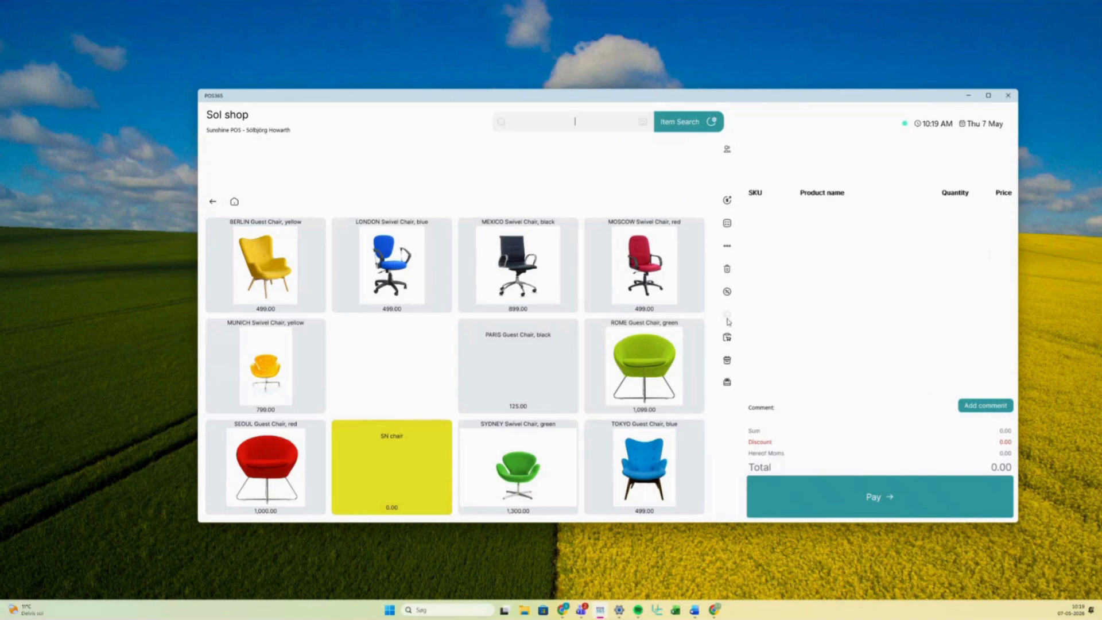
- Find receipt #90 in the sales history and preview its receipt copy
click(727, 246)
click(484, 174)
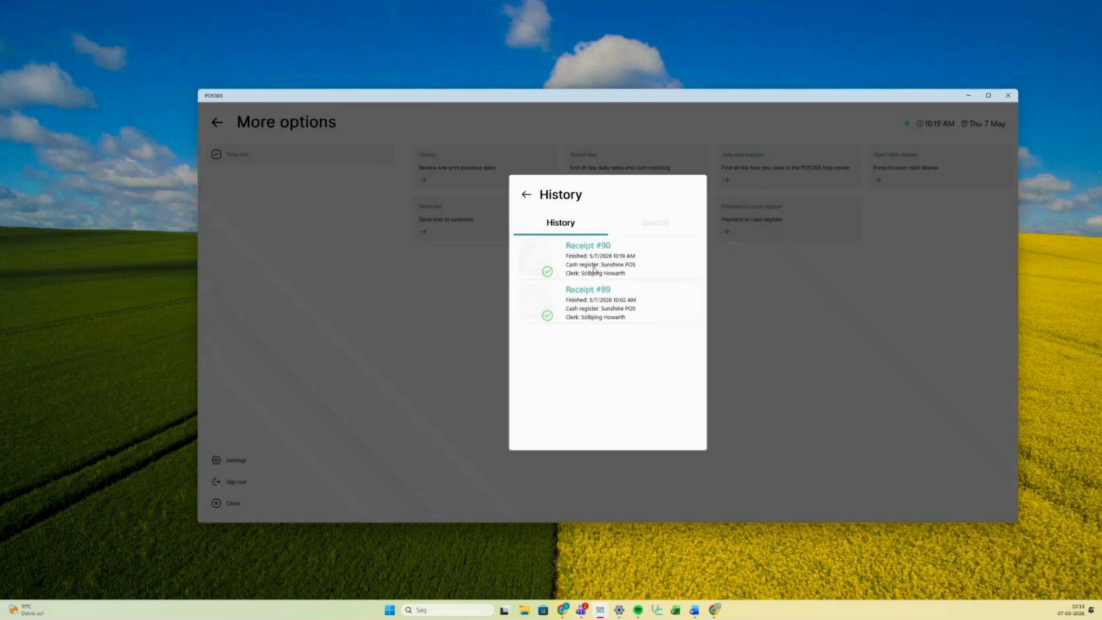
click(593, 269)
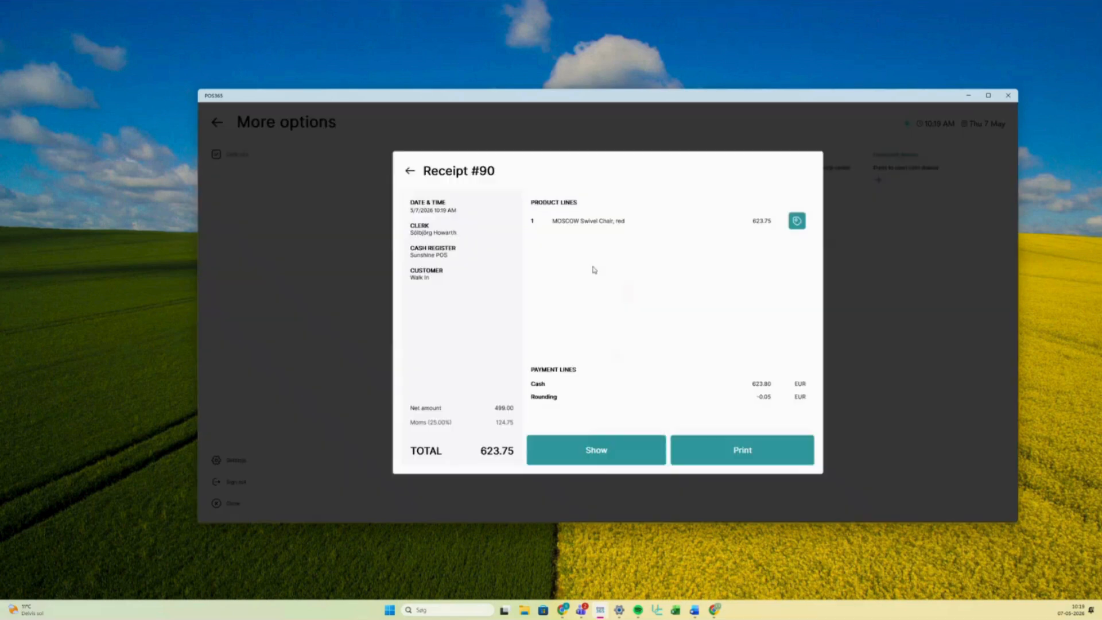
click(594, 458)
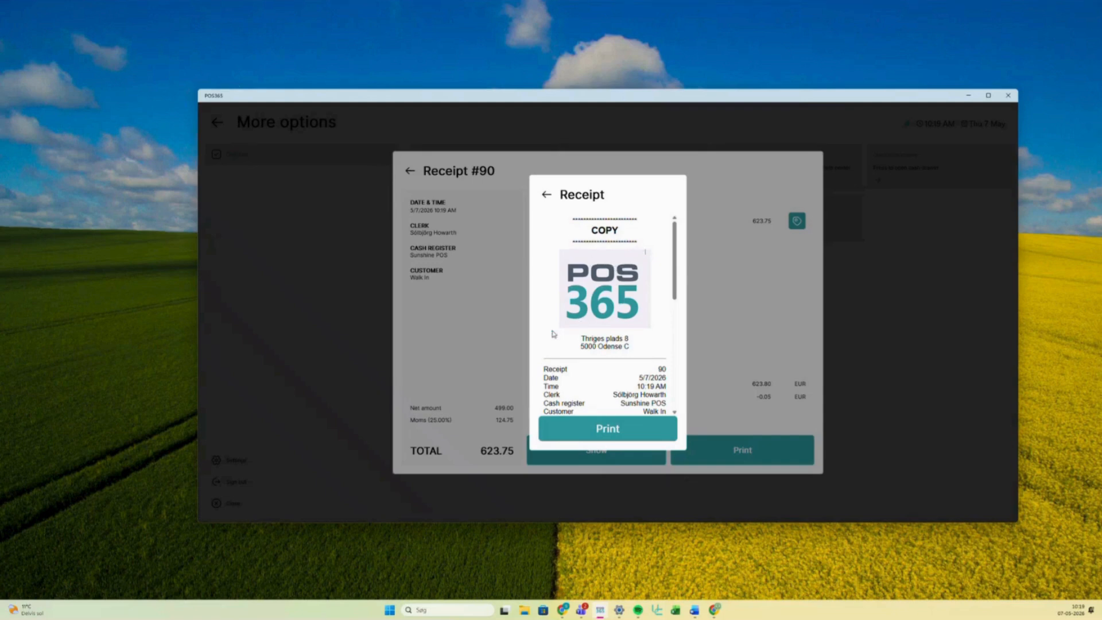
- Scroll the receipt copy, checking the detail rows from receipt number to cash register
scroll(591, 285, down, 1)
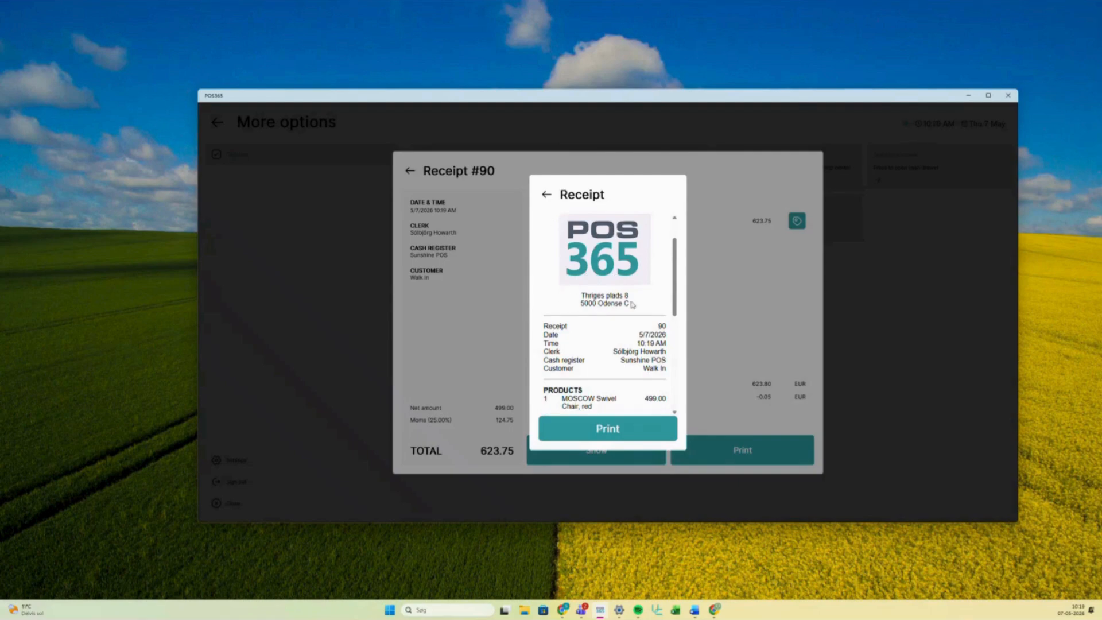
drag(667, 373, 544, 325)
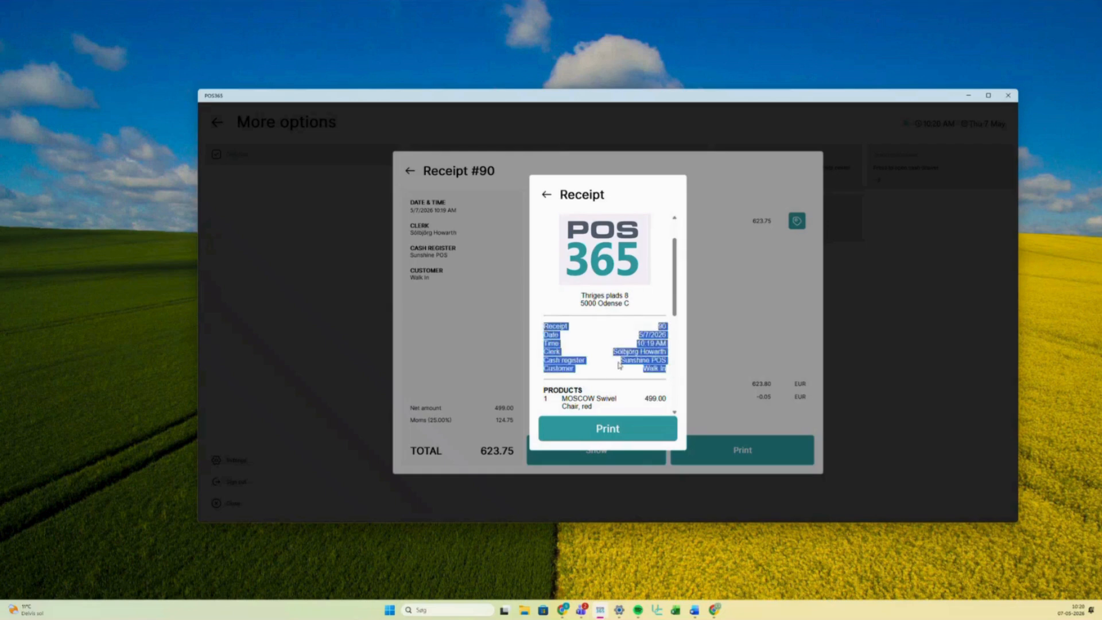
click(619, 365)
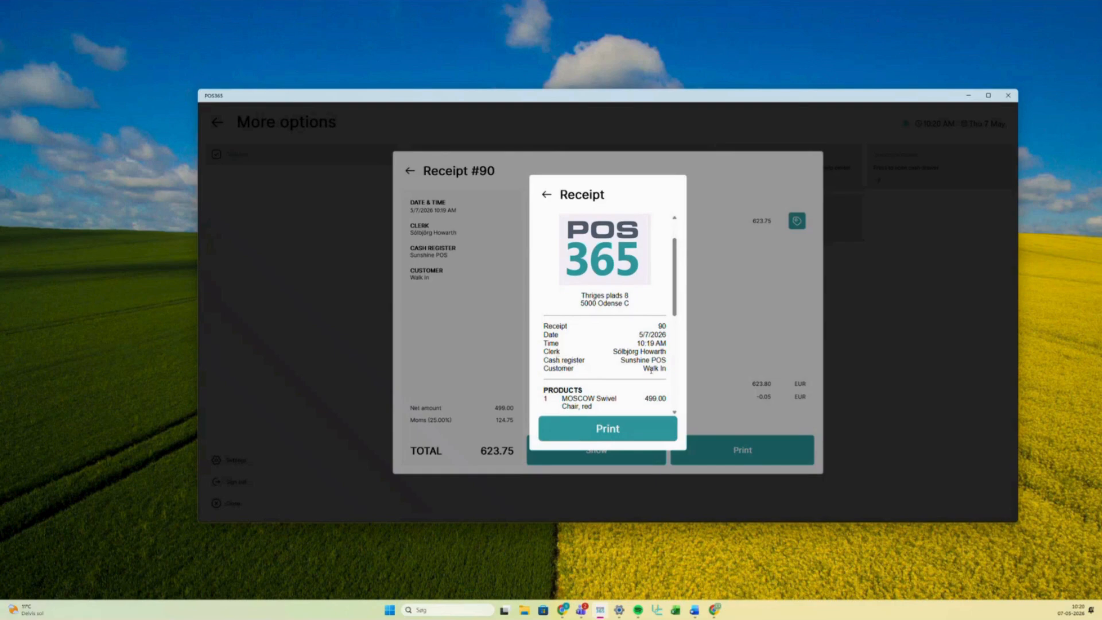
scroll(541, 281, down, 2)
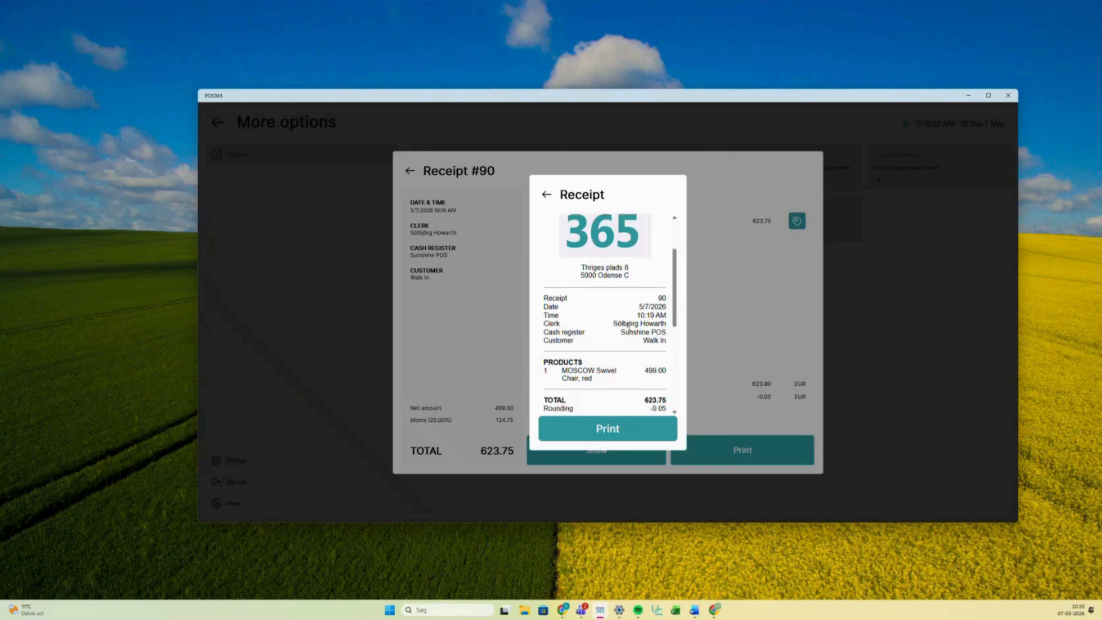
drag(541, 281, 678, 319)
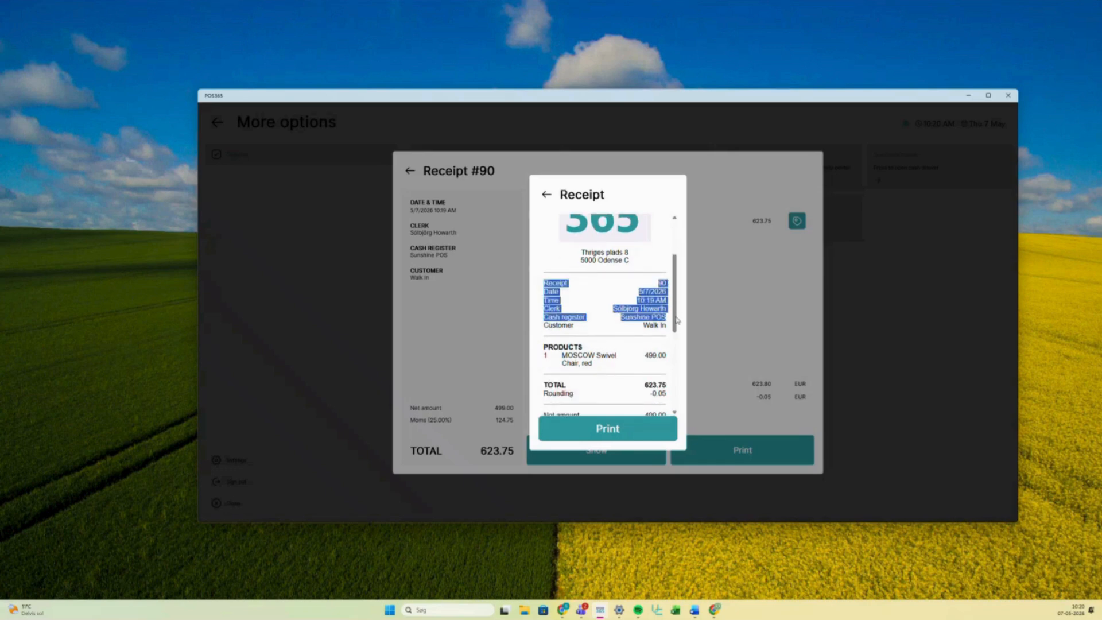
click(649, 315)
- Scroll past the TOTAL 623.75 line to the footer, then close the preview
scroll(624, 332, down, 2)
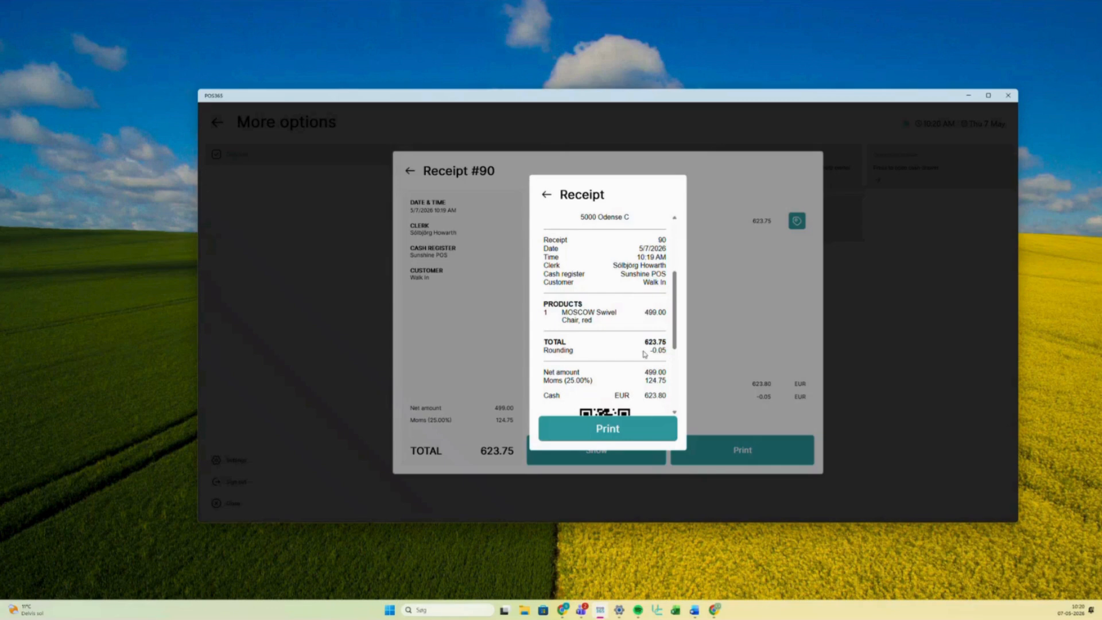
scroll(651, 341, down, 1)
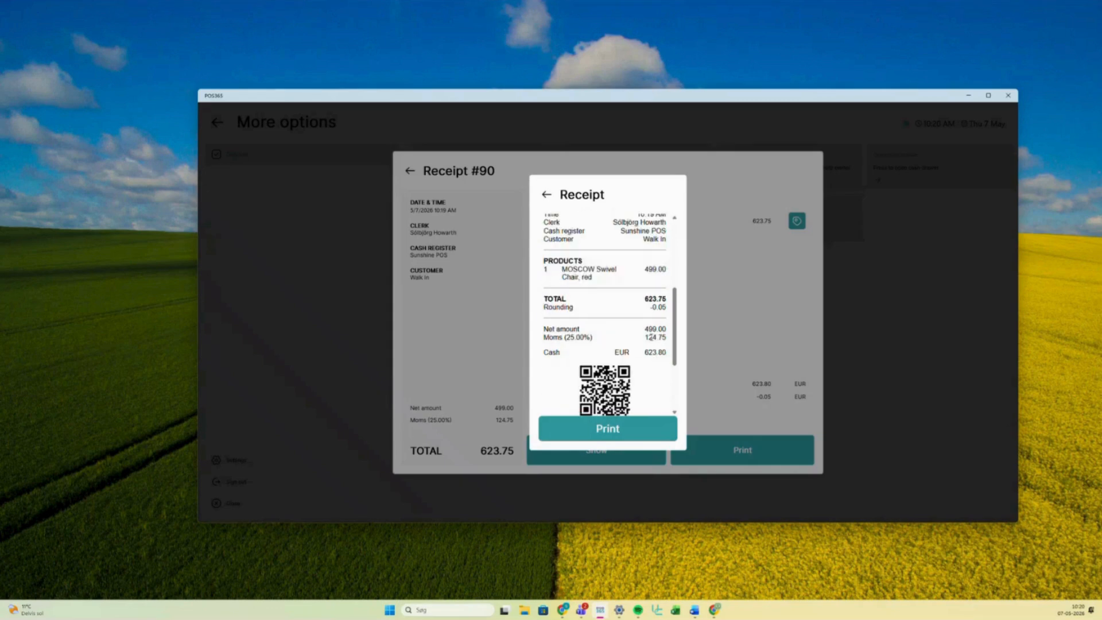
double_click(655, 297)
click(674, 298)
scroll(658, 295, down, 1)
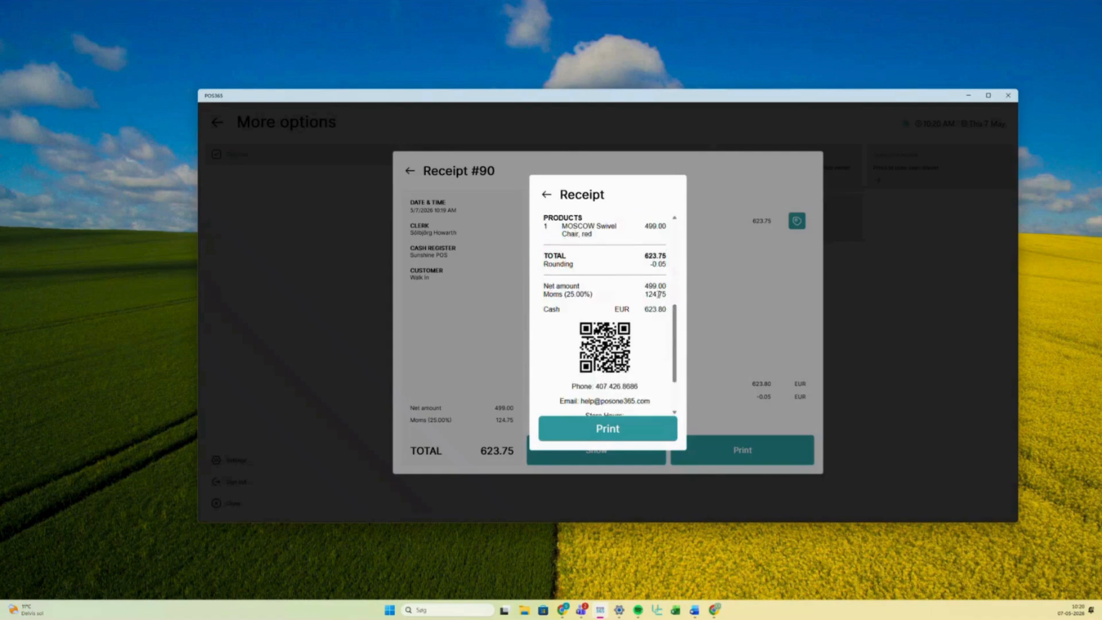
scroll(659, 294, down, 2)
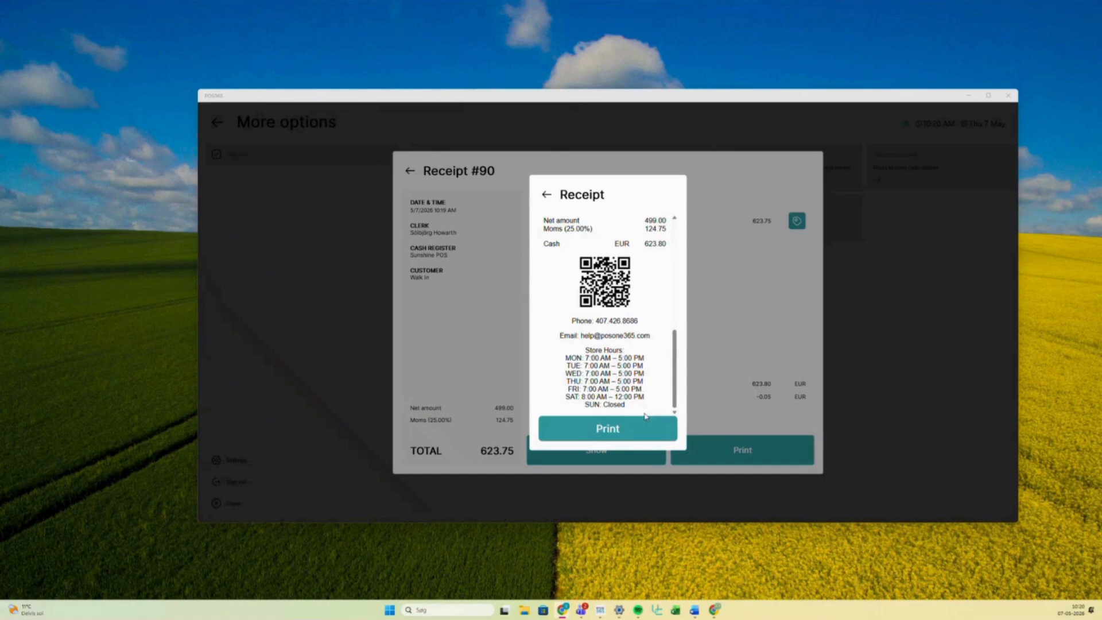
click(547, 195)
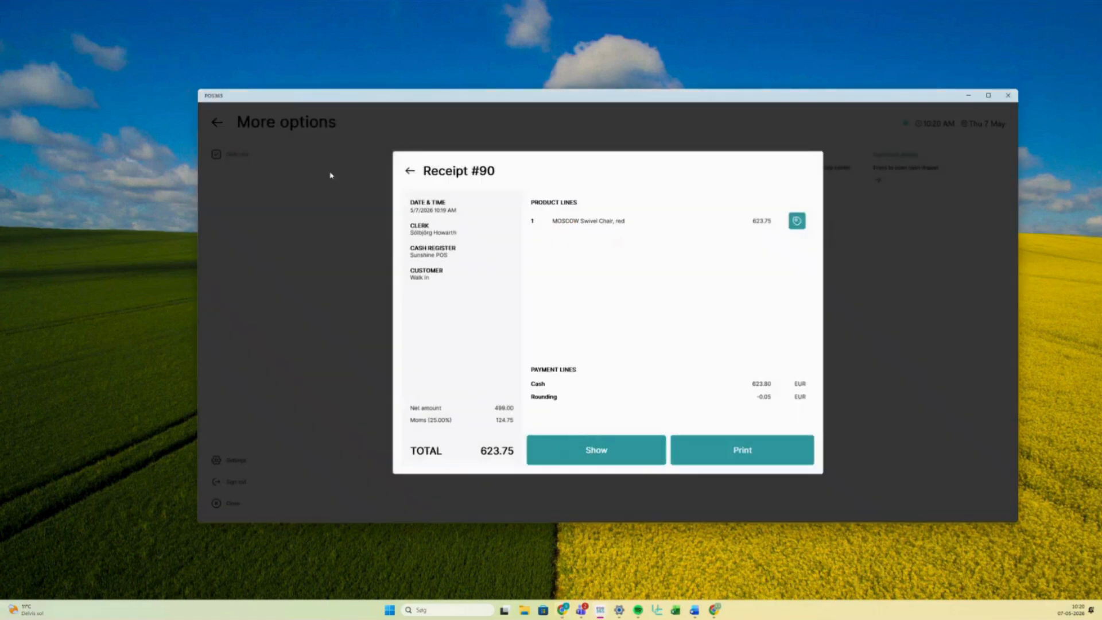
- Back out of receipt #90, History and More options, then switch to the Admin Center window
click(410, 169)
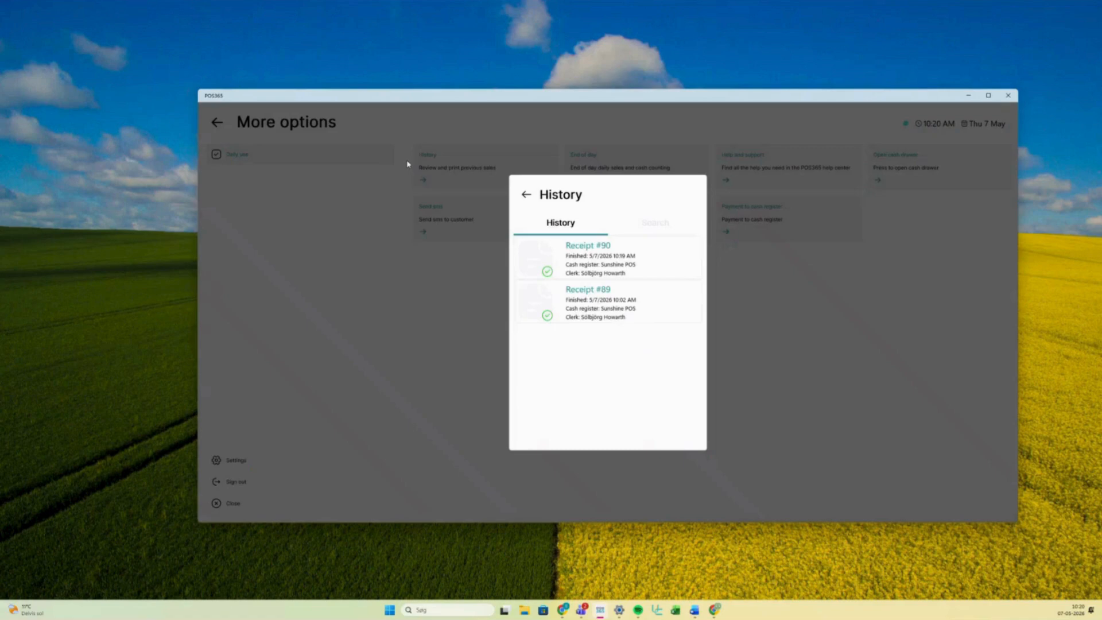
click(467, 381)
click(220, 122)
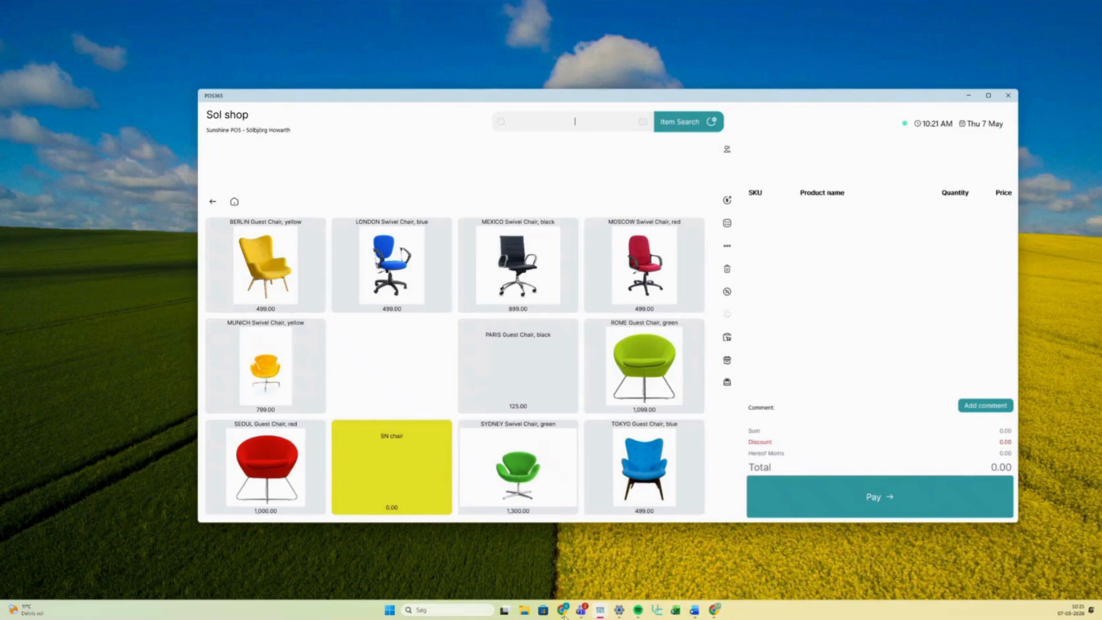
mouse_move(563, 611)
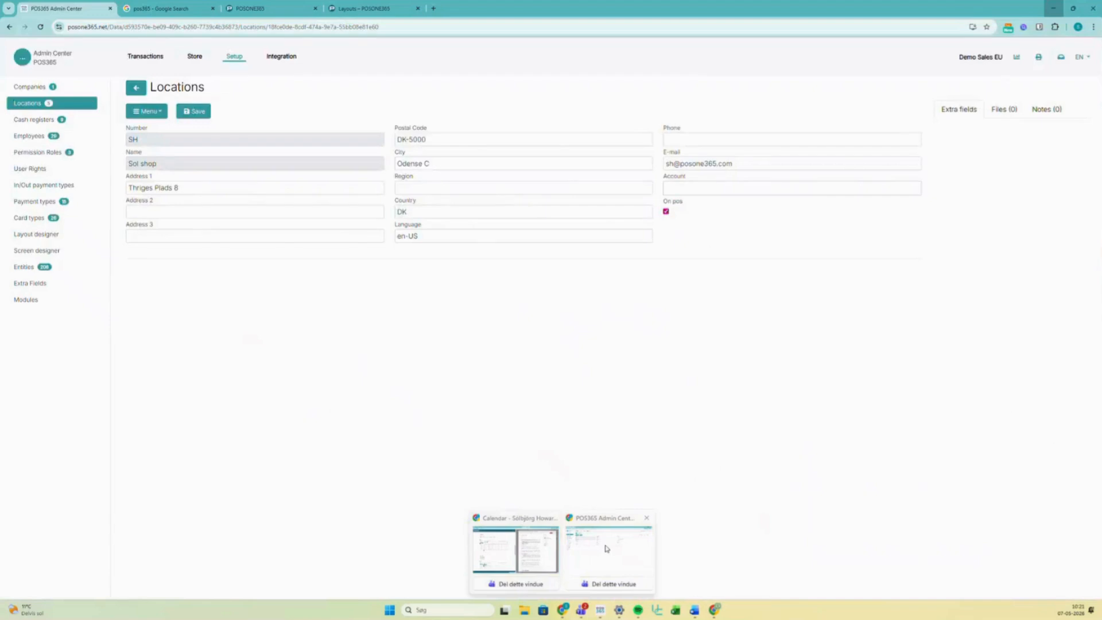
click(606, 548)
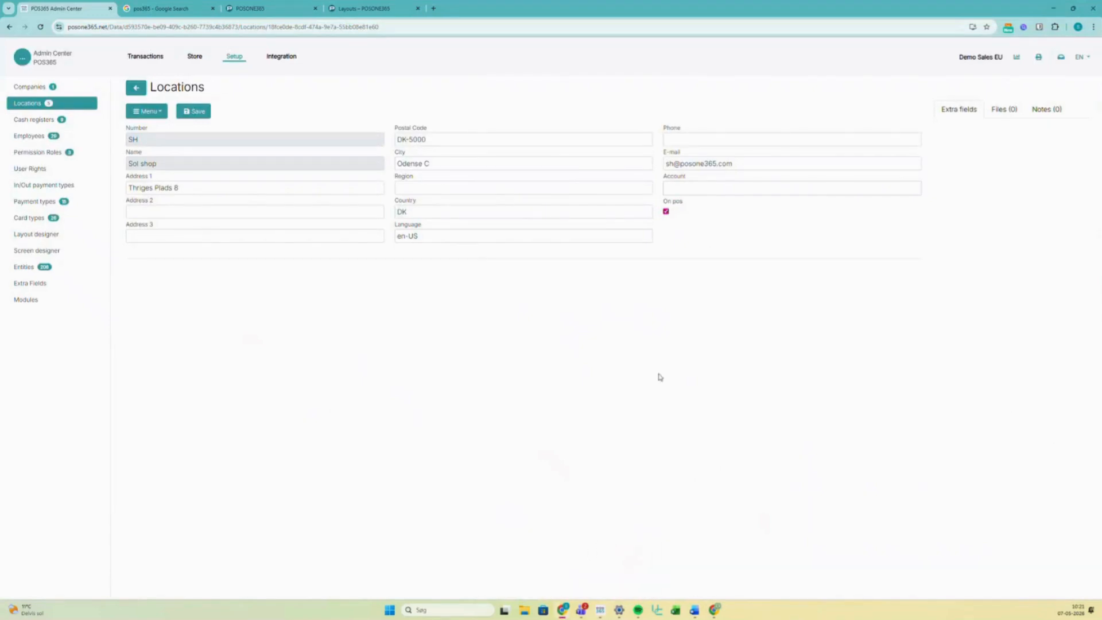